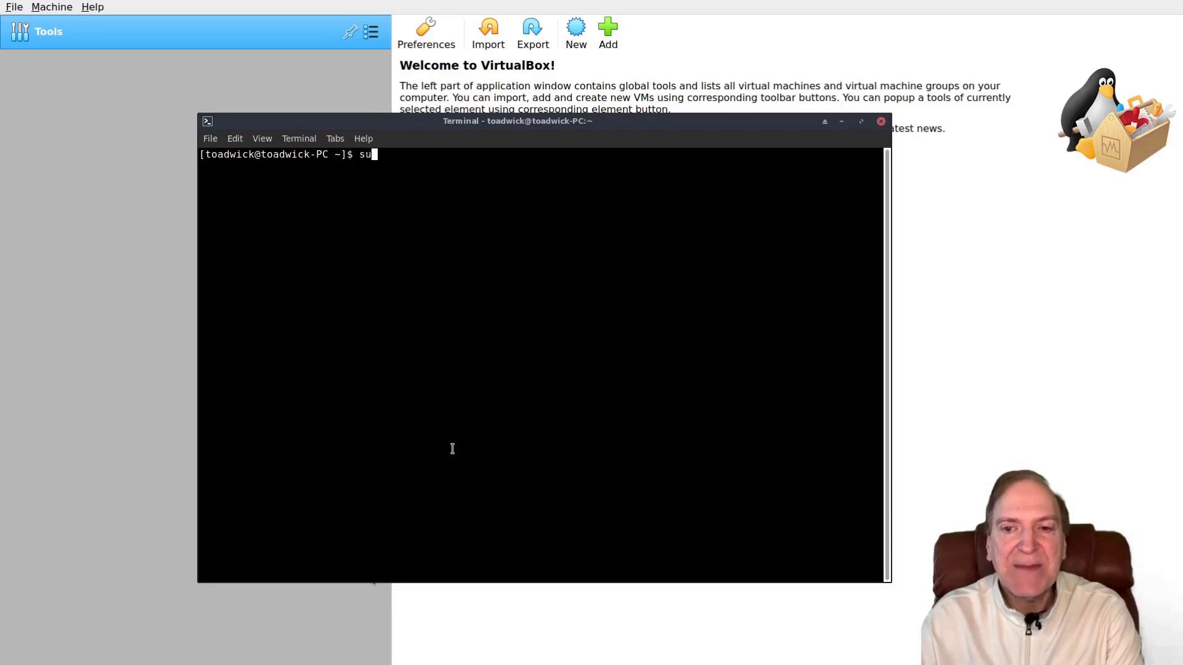
Add the current user account to the vboxusers group using sudo gpasswd -a.
text(gpassw)
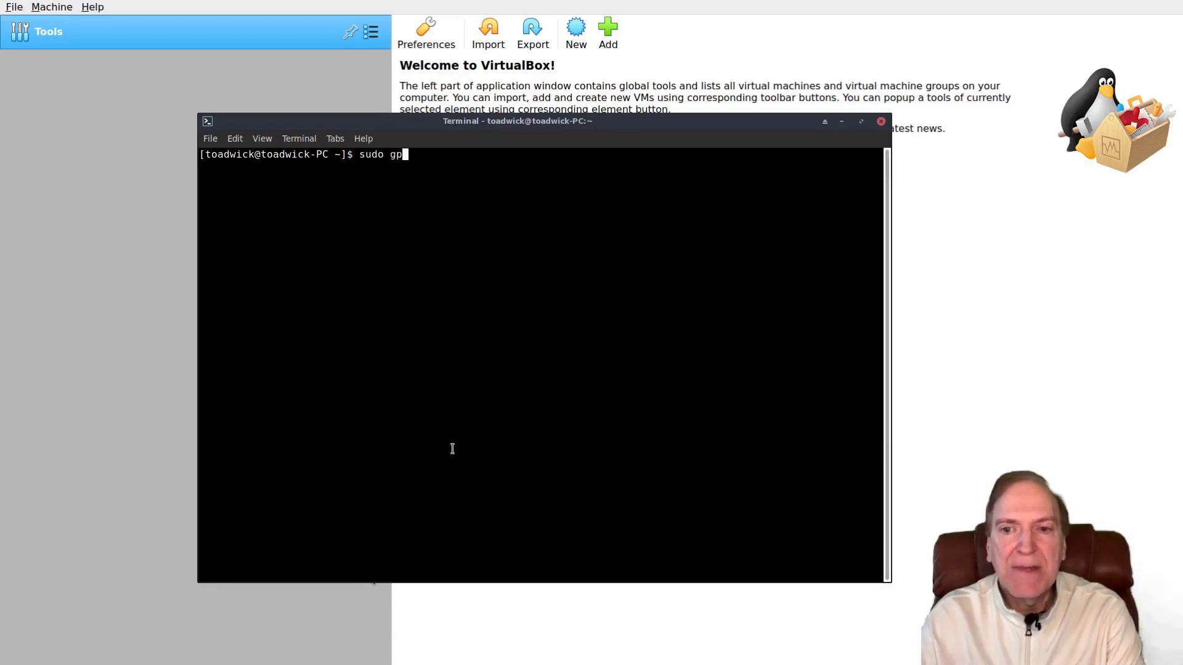
text(d -)
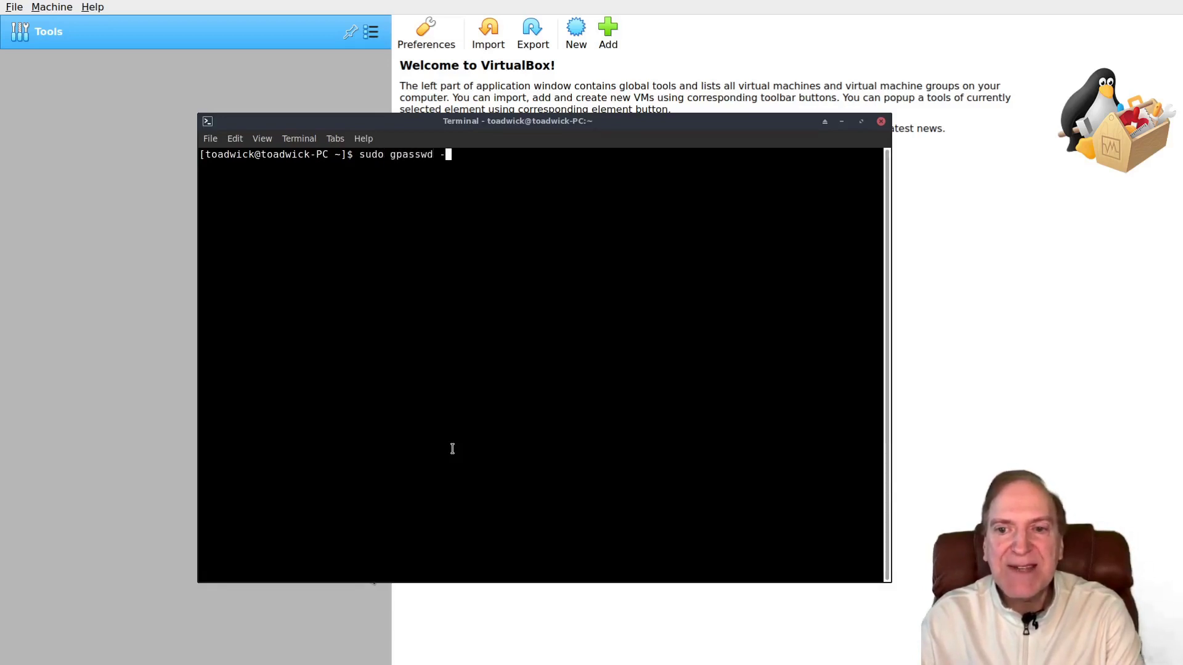
text(a toadwick)
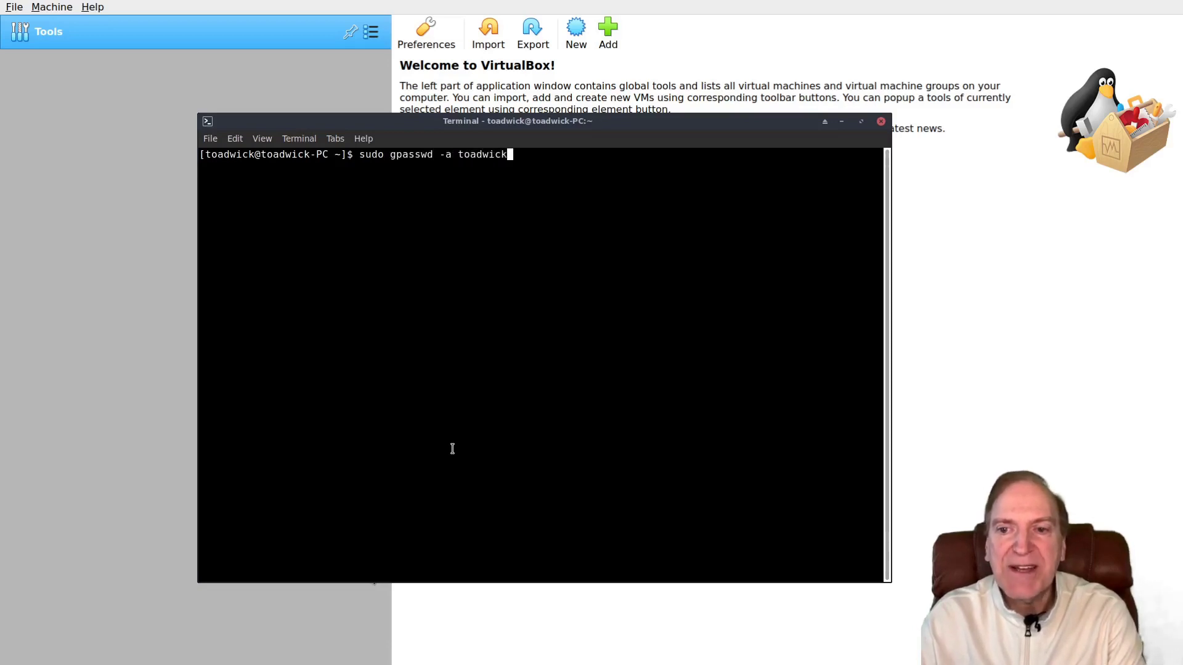
text( vbo)
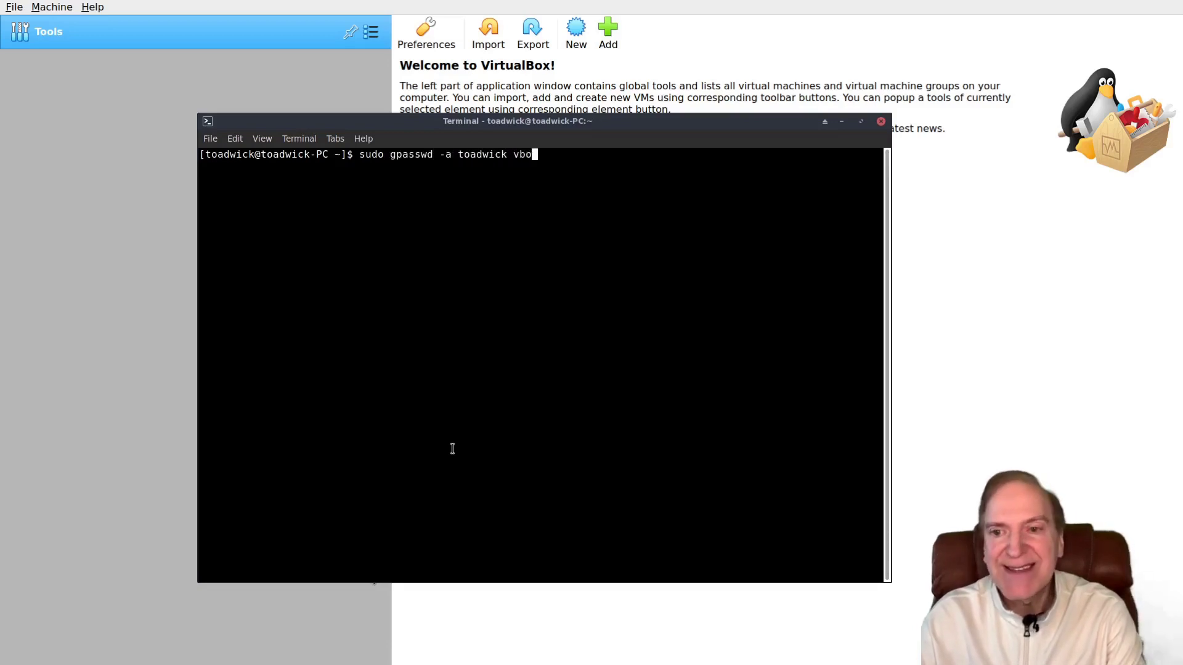
text(xusers)
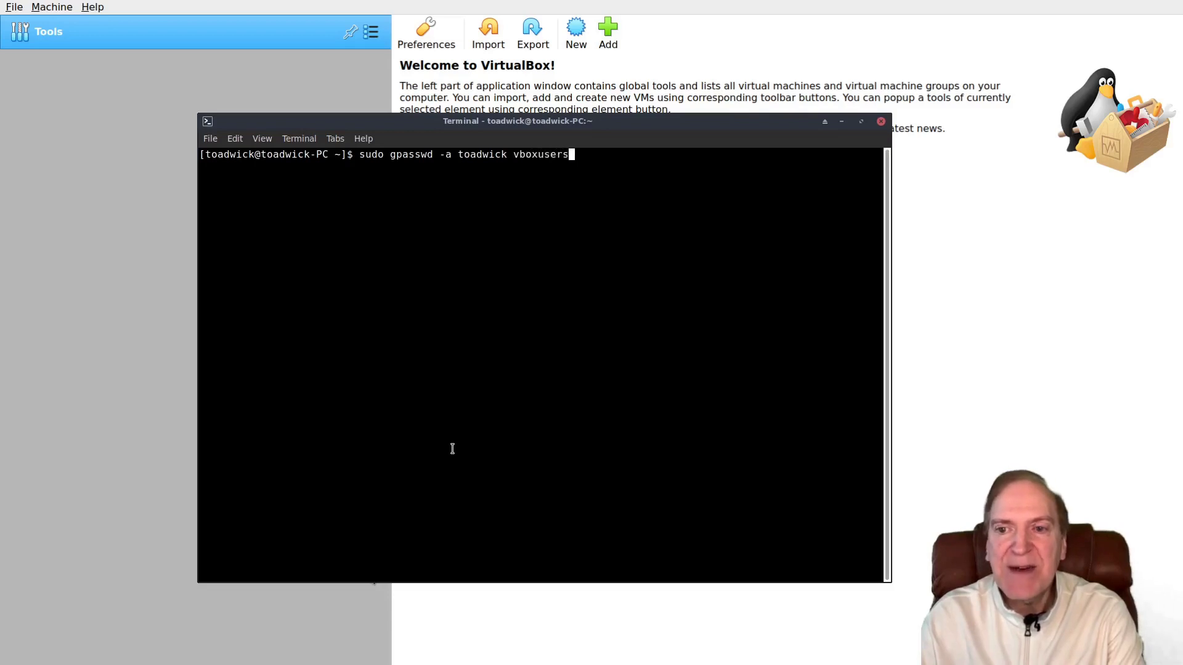
key(Return)
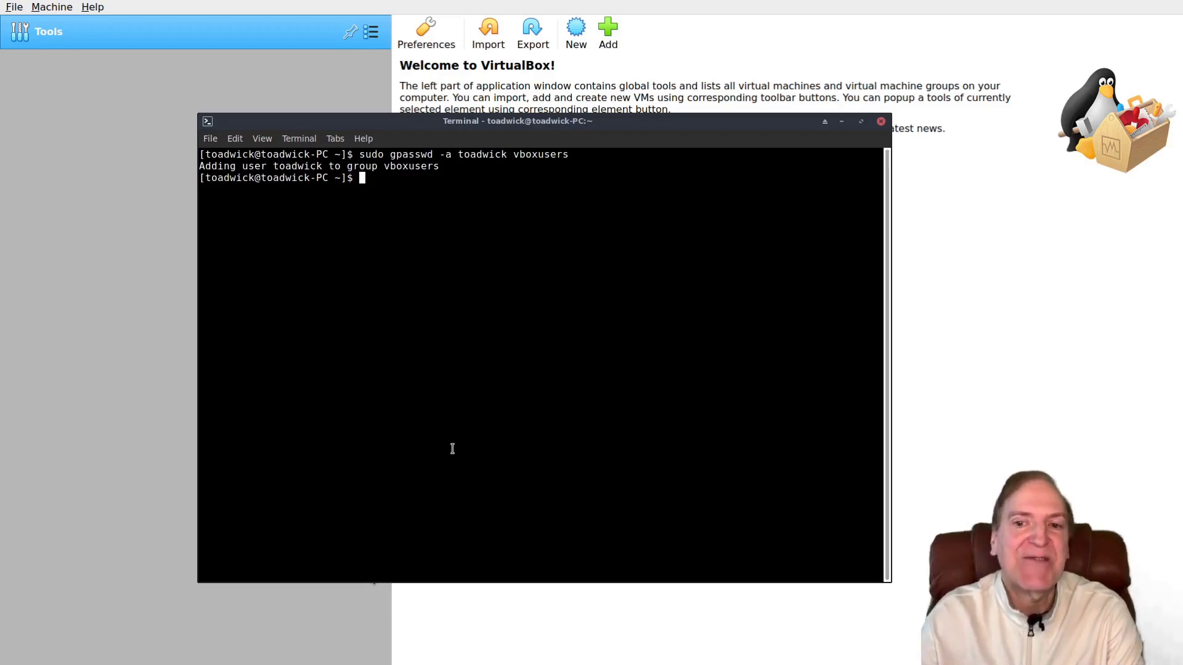
List the current user's group memberships with the groups command and return to the VirtualBox Manager.
text(groups)
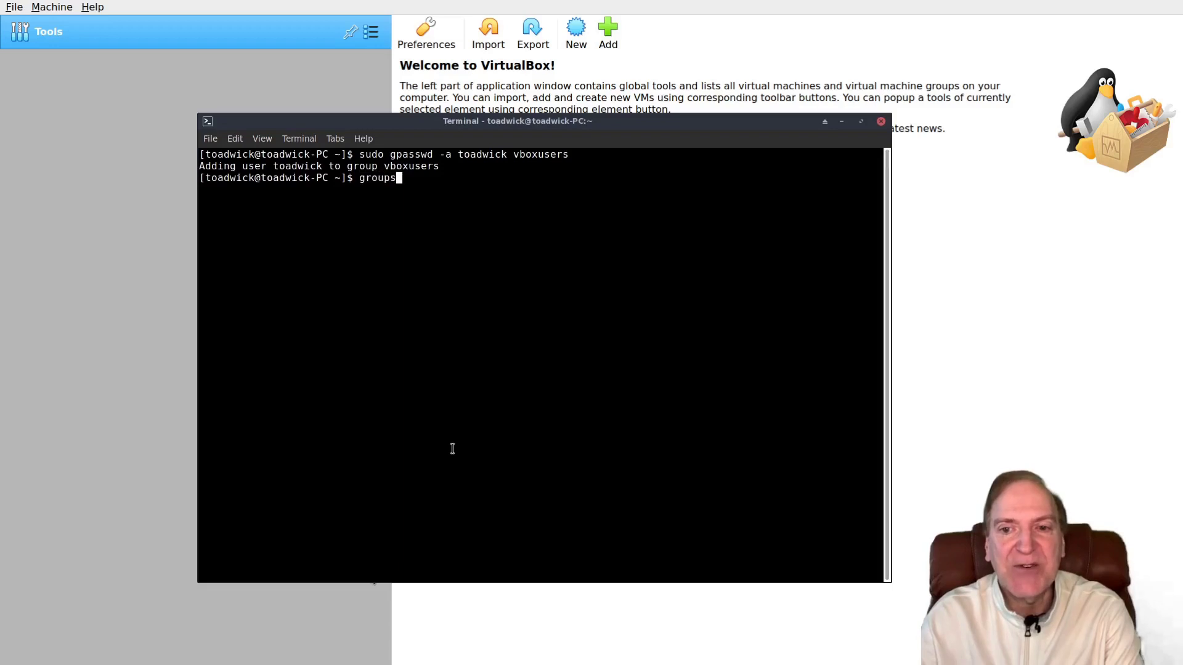
text( toadwick)
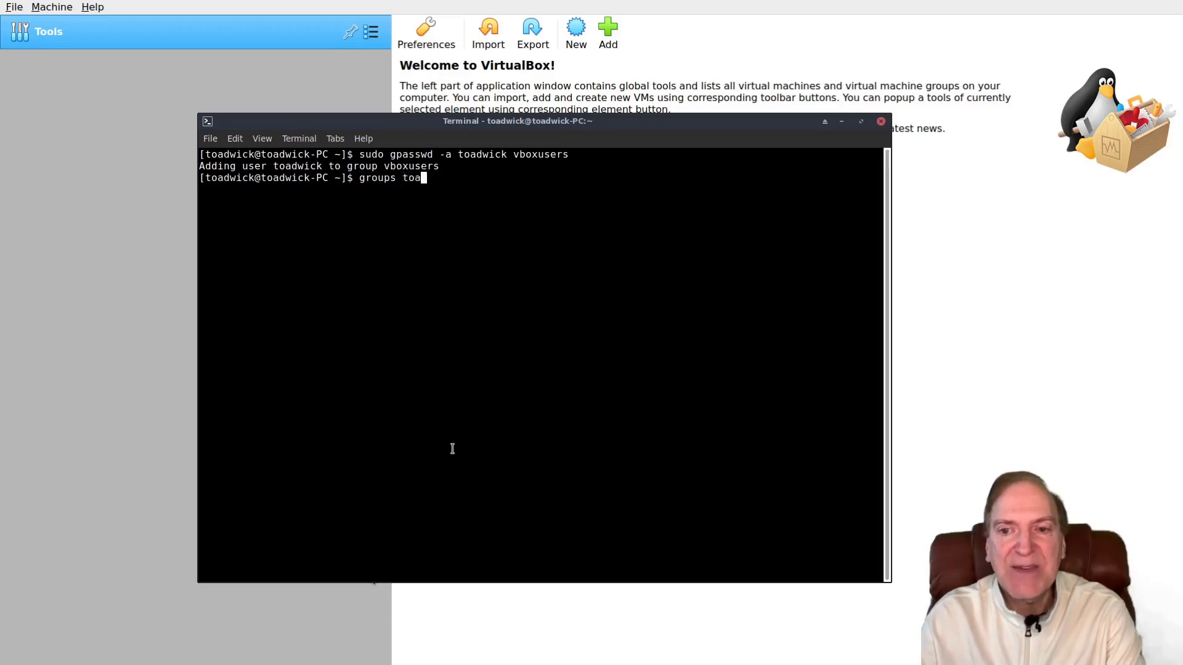
key(Return)
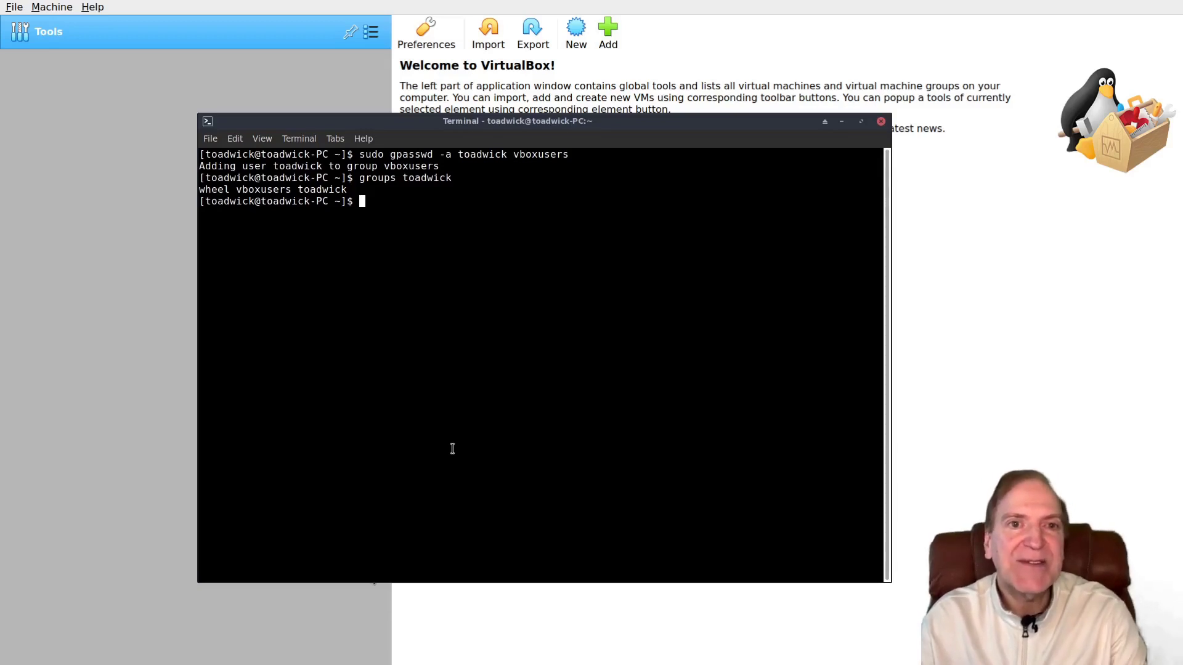
click(373, 579)
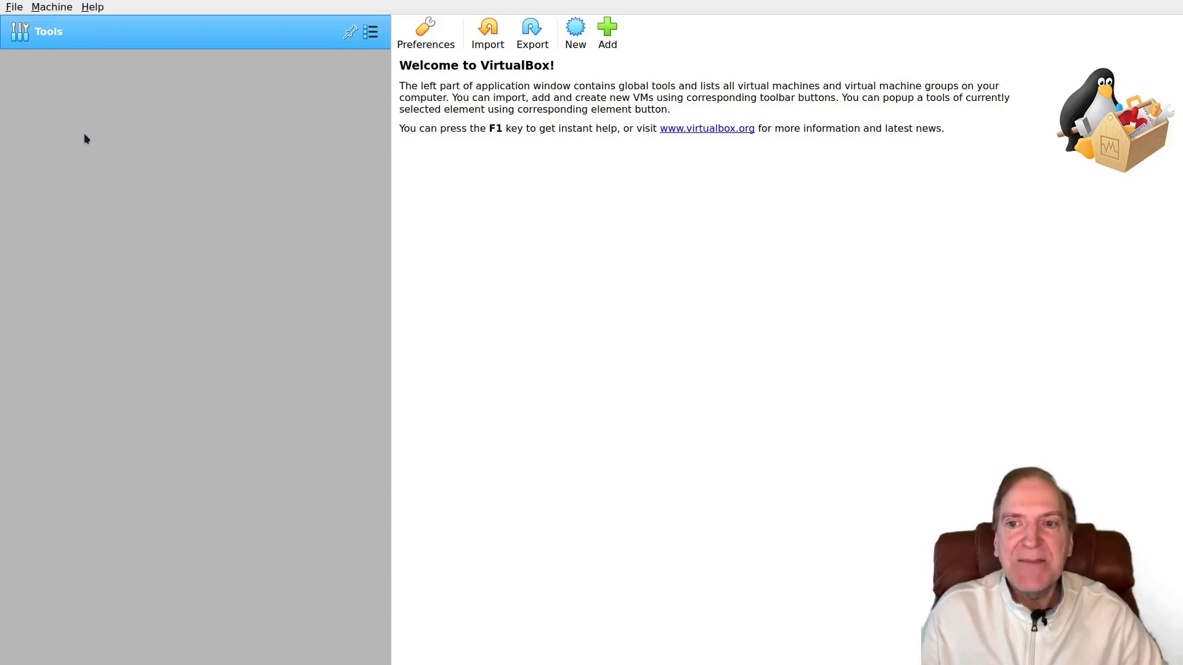
Start creating a new virtual machine named Linux Mint, of type Linux and version Ubuntu (64-bit).
click(575, 33)
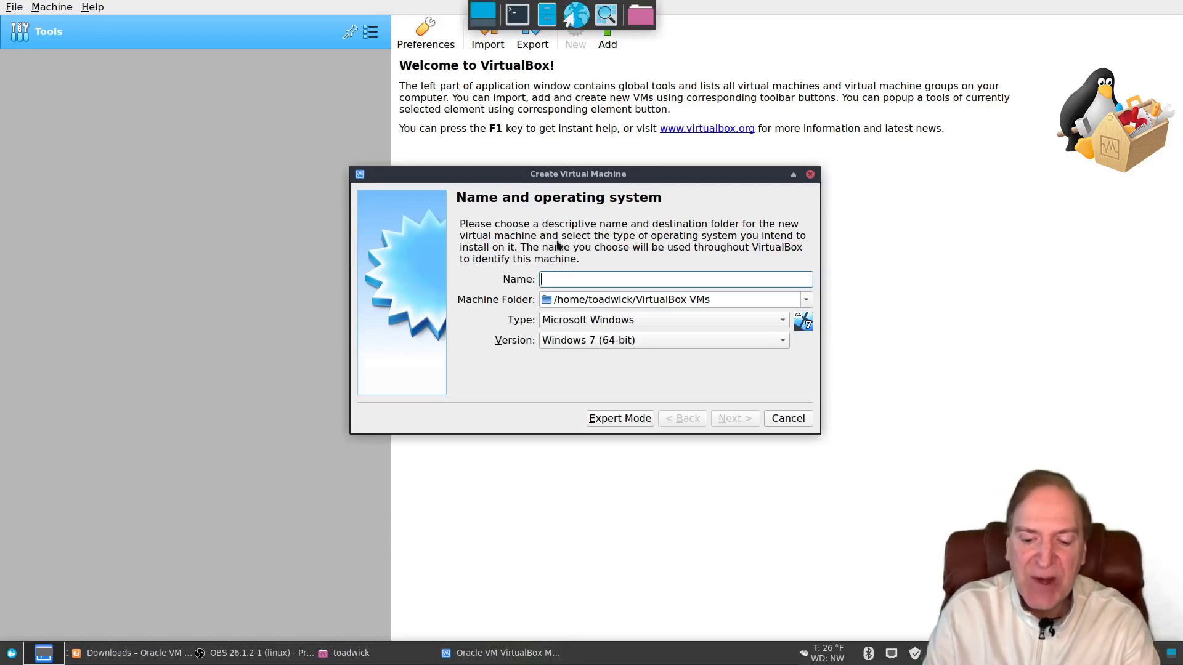
text(Linux)
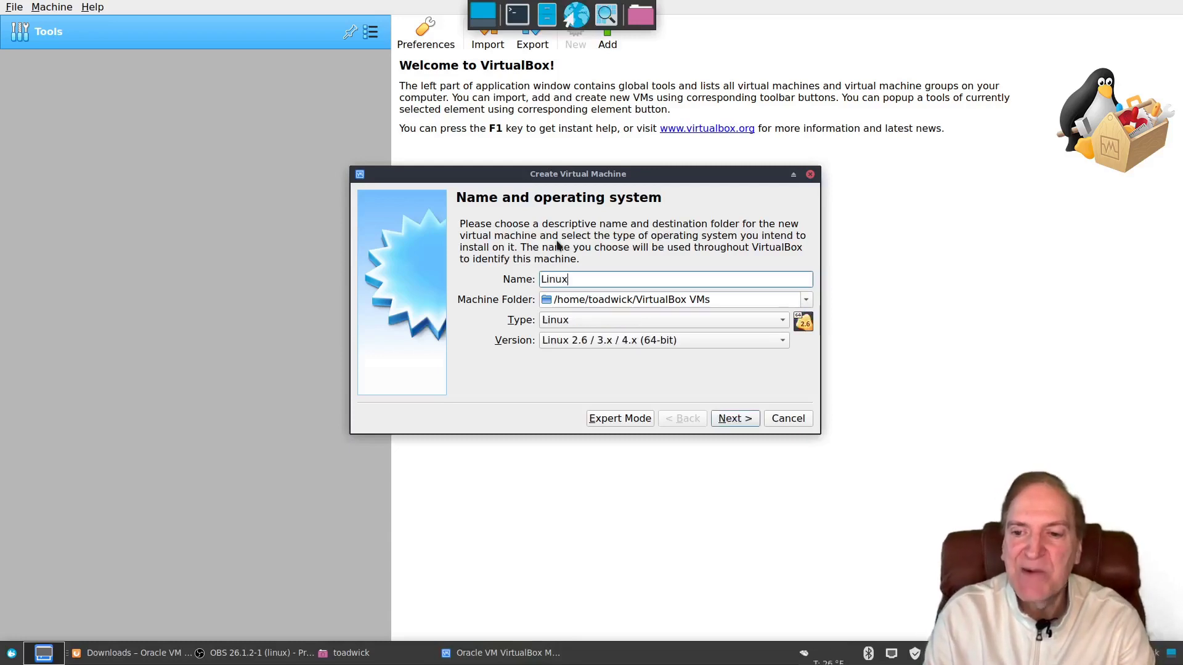
text( Mint)
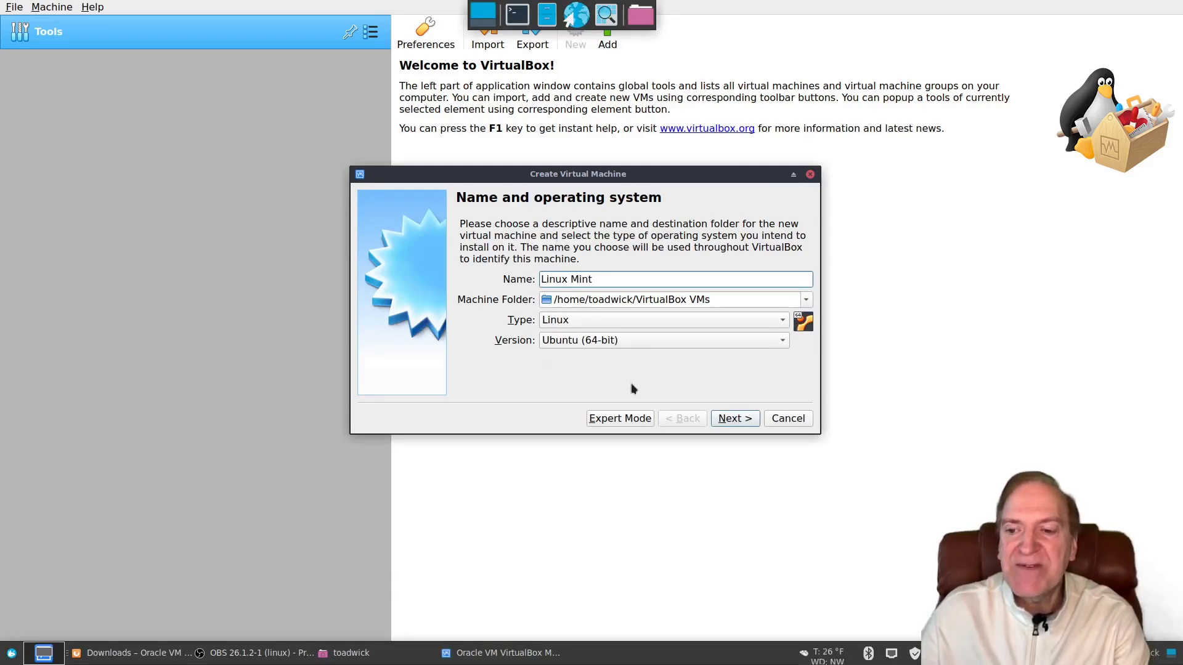
click(732, 422)
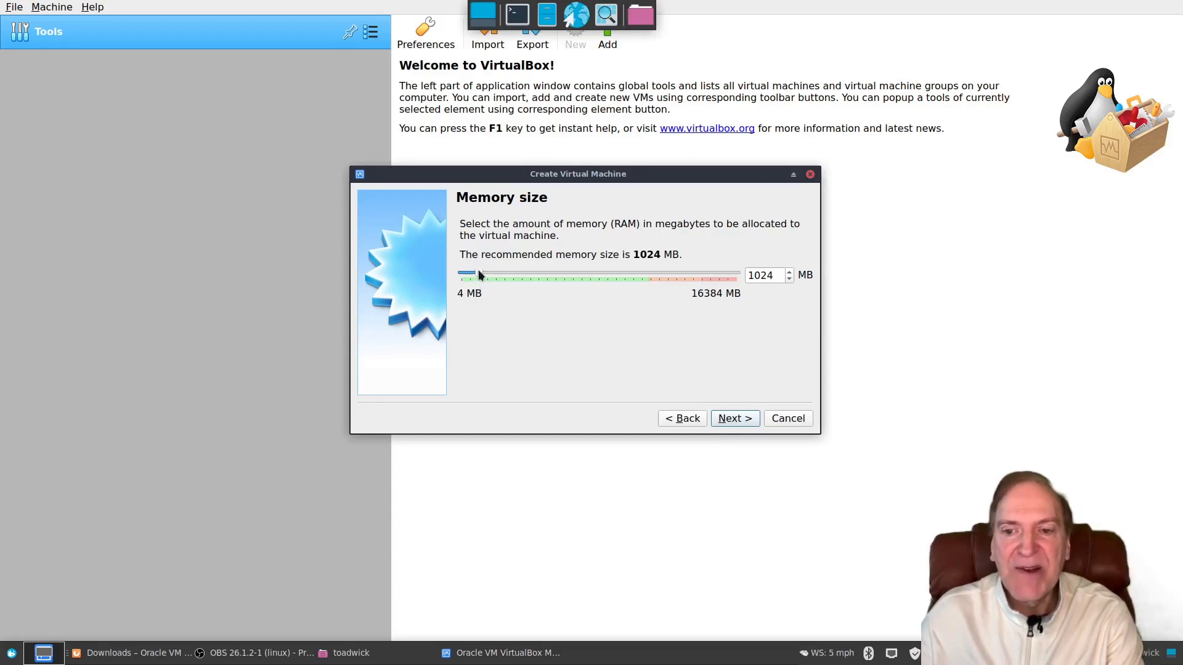
Allocate 4096 MB of memory and create the virtual machine without a virtual hard disk.
drag(480, 271, 531, 273)
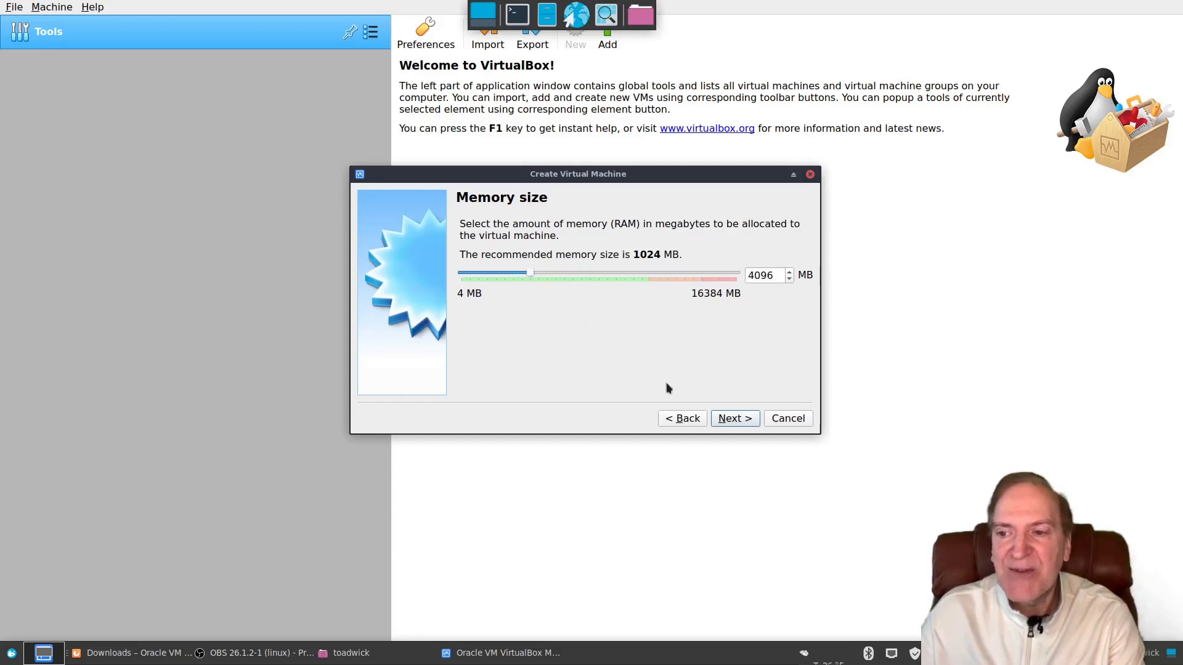
click(731, 423)
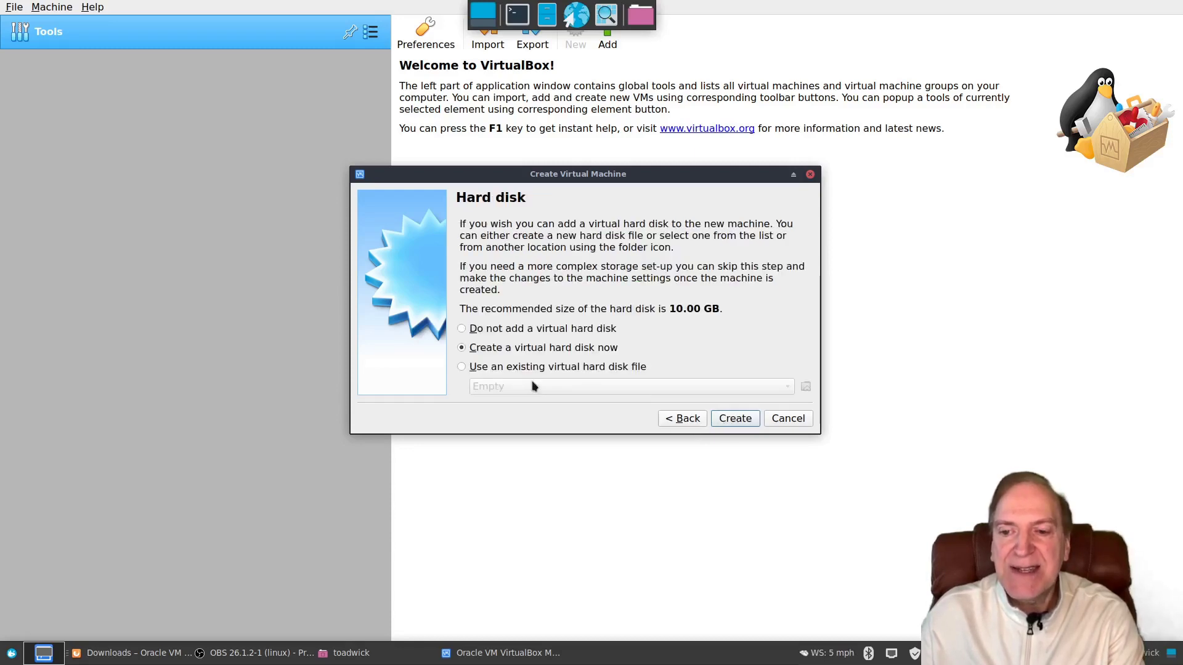
click(462, 328)
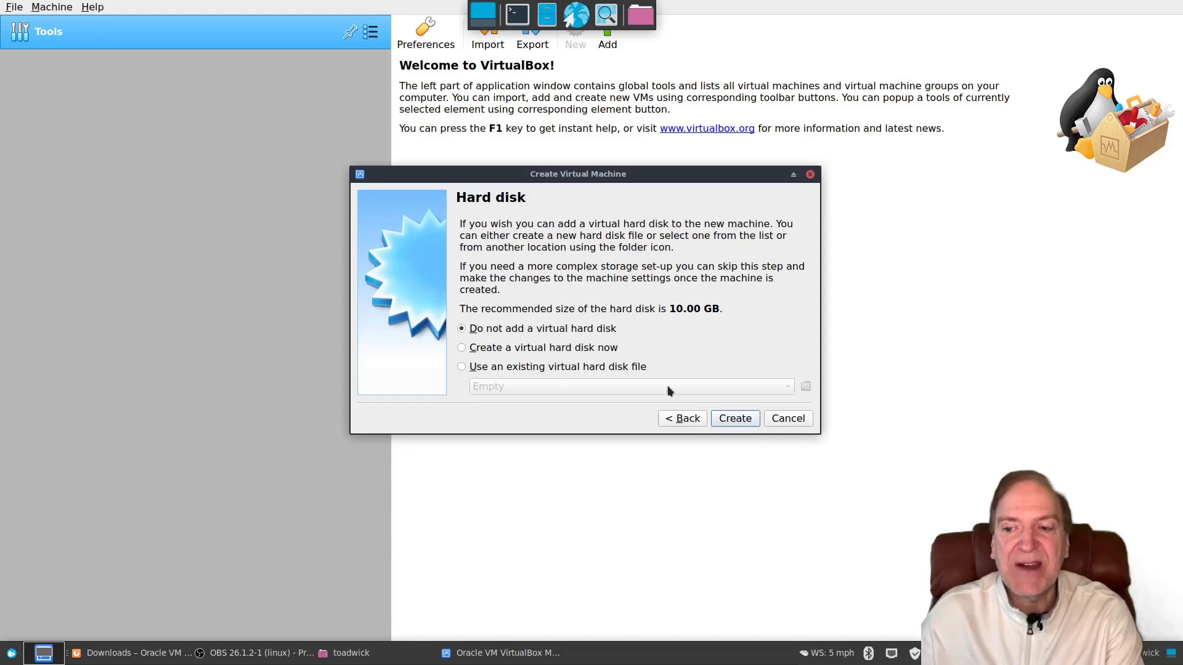
click(736, 420)
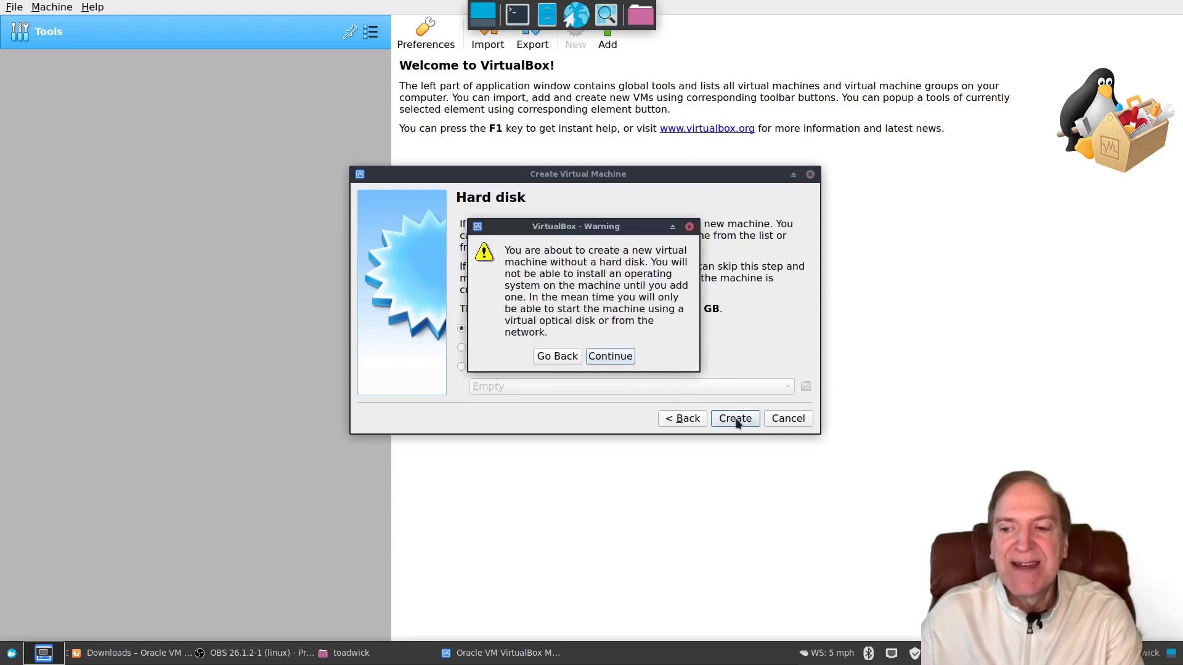
click(607, 357)
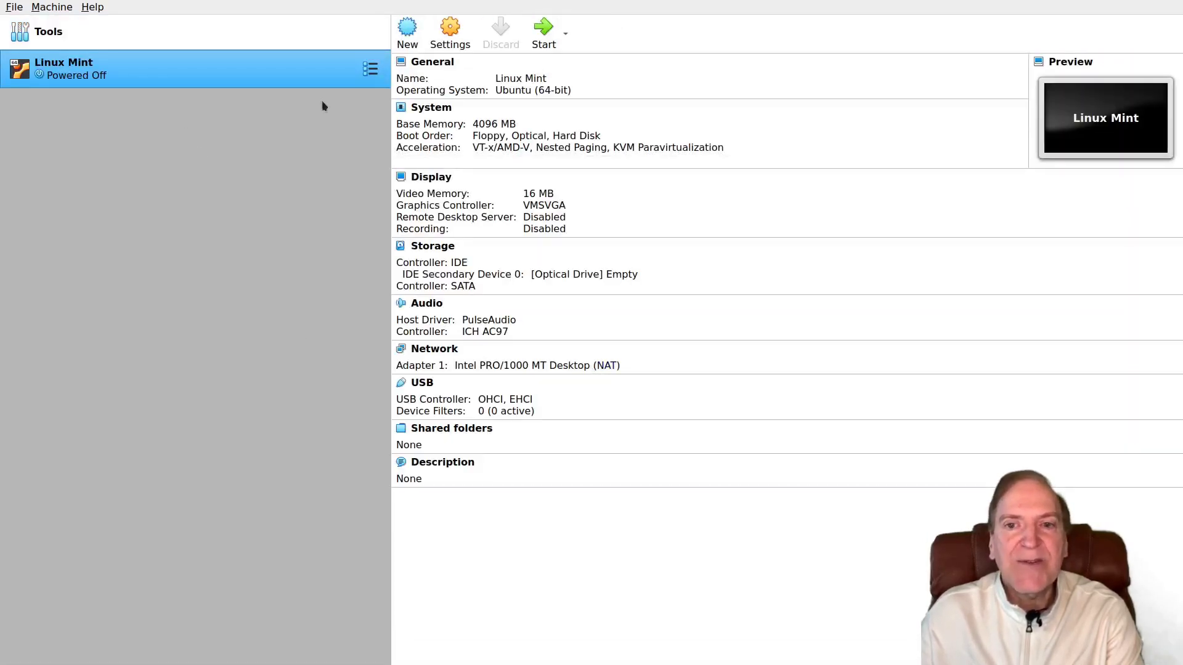
In the Linux Mint machine's display settings, set the video memory to 64 MB and enable 3D acceleration.
click(446, 46)
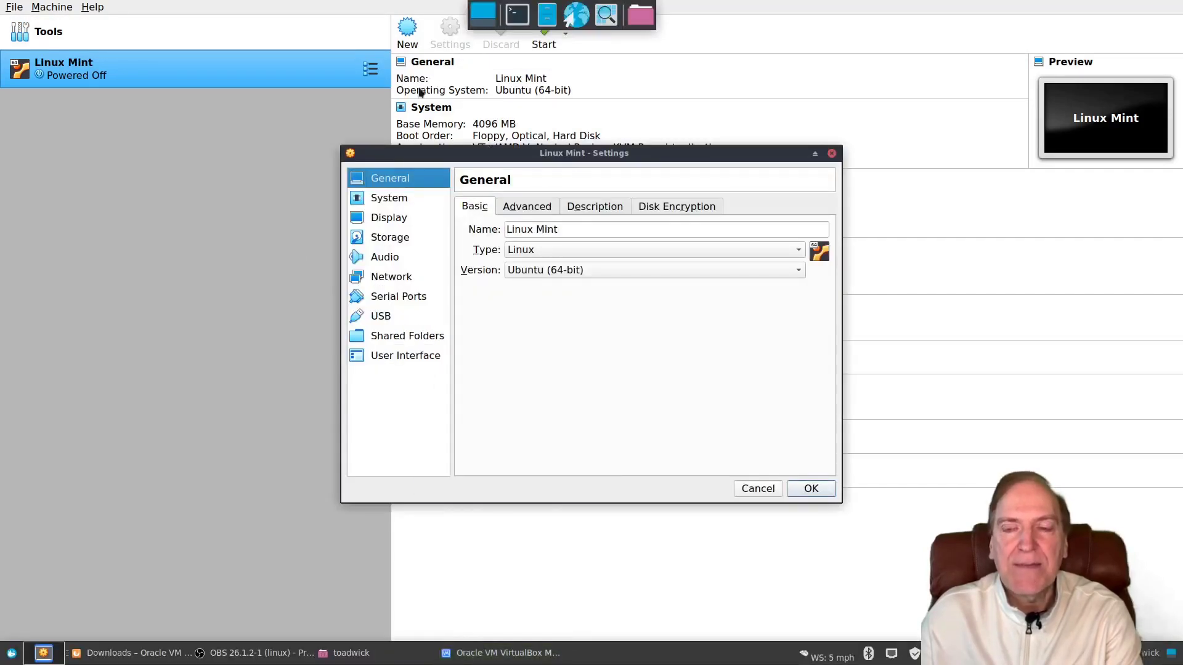
click(384, 220)
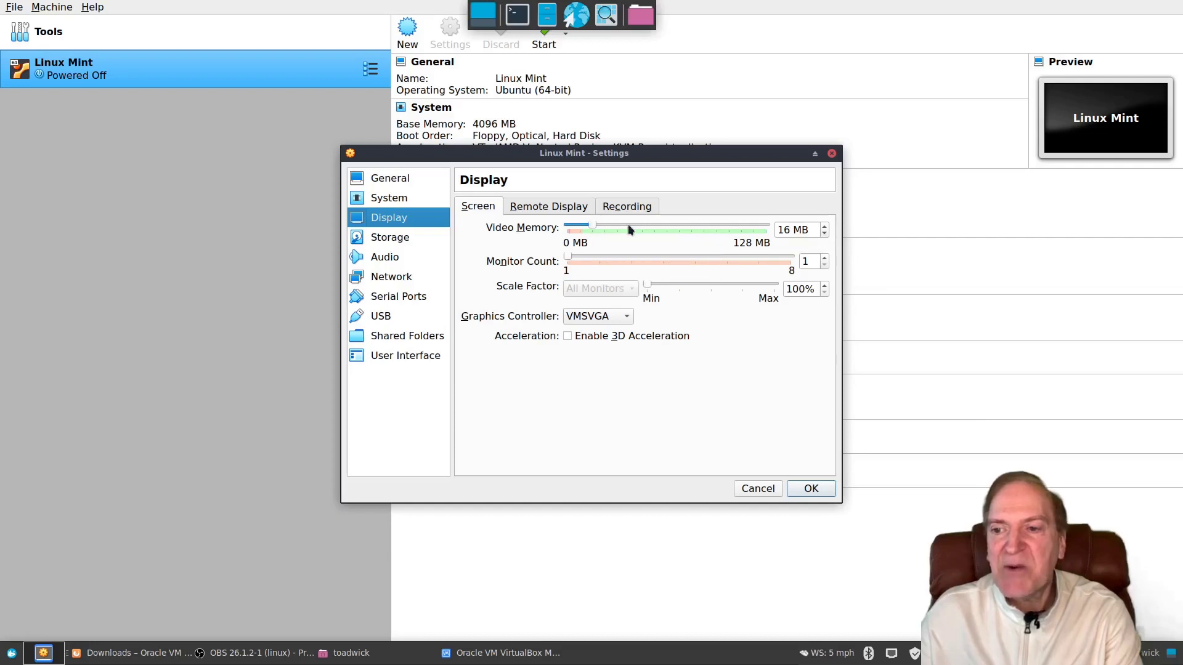
drag(592, 226, 664, 225)
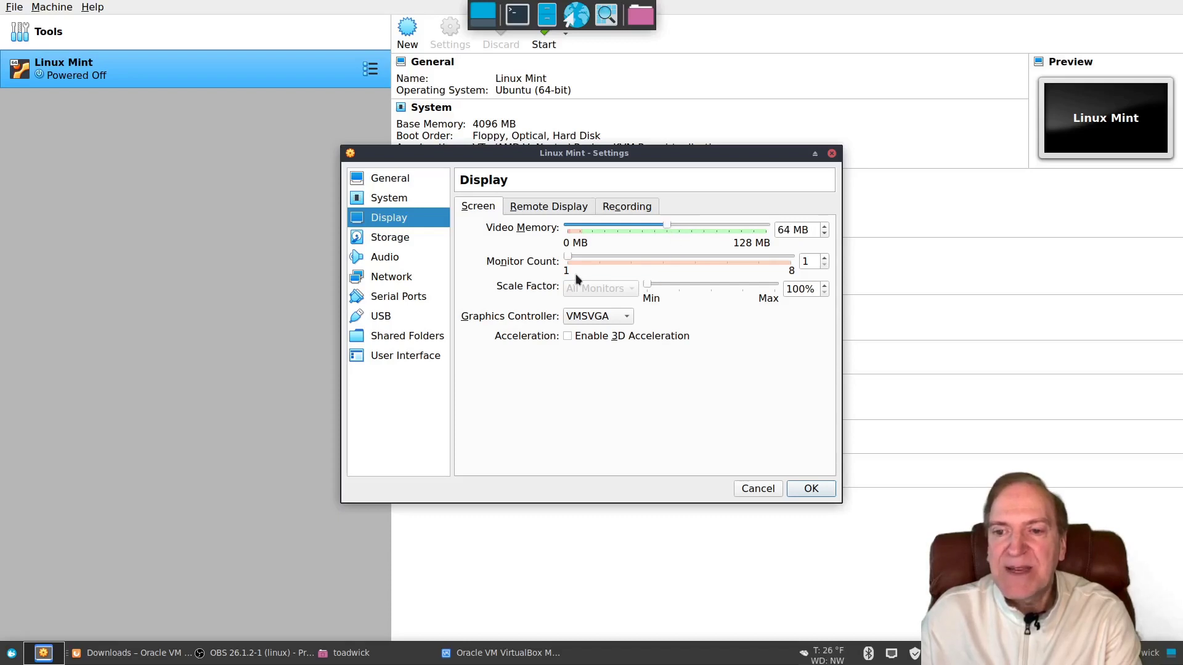
click(567, 337)
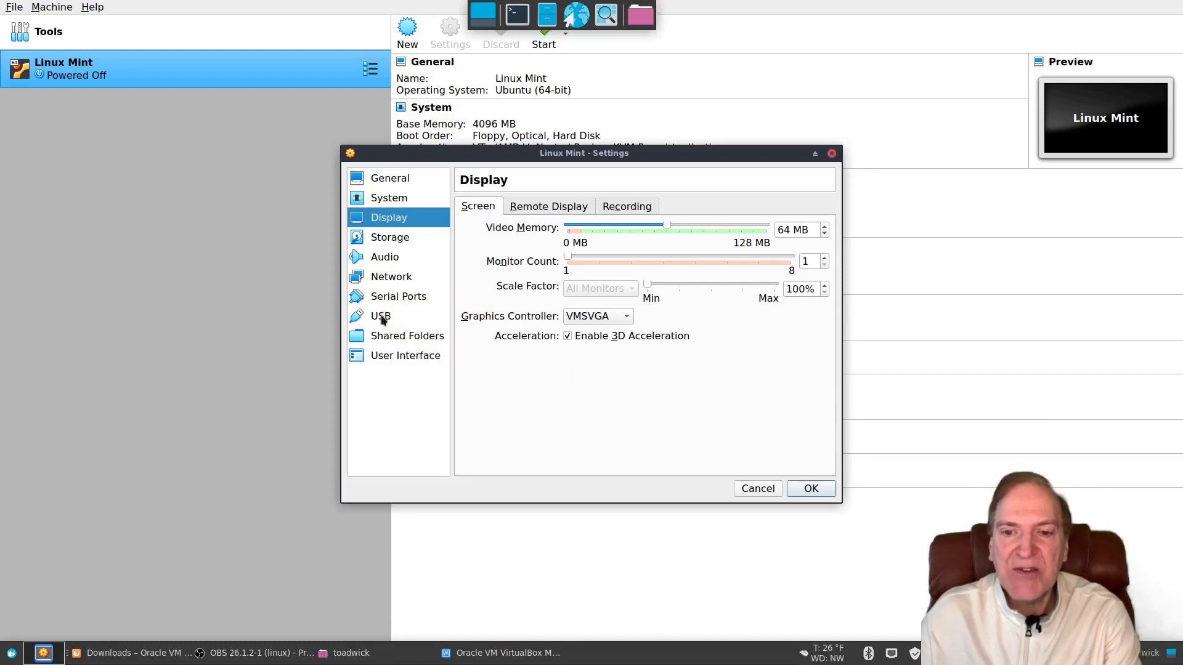
Attach the disk image linuxmint-20.1-cinnamon-64bit.iso to the empty optical drive on the IDE controller.
click(392, 239)
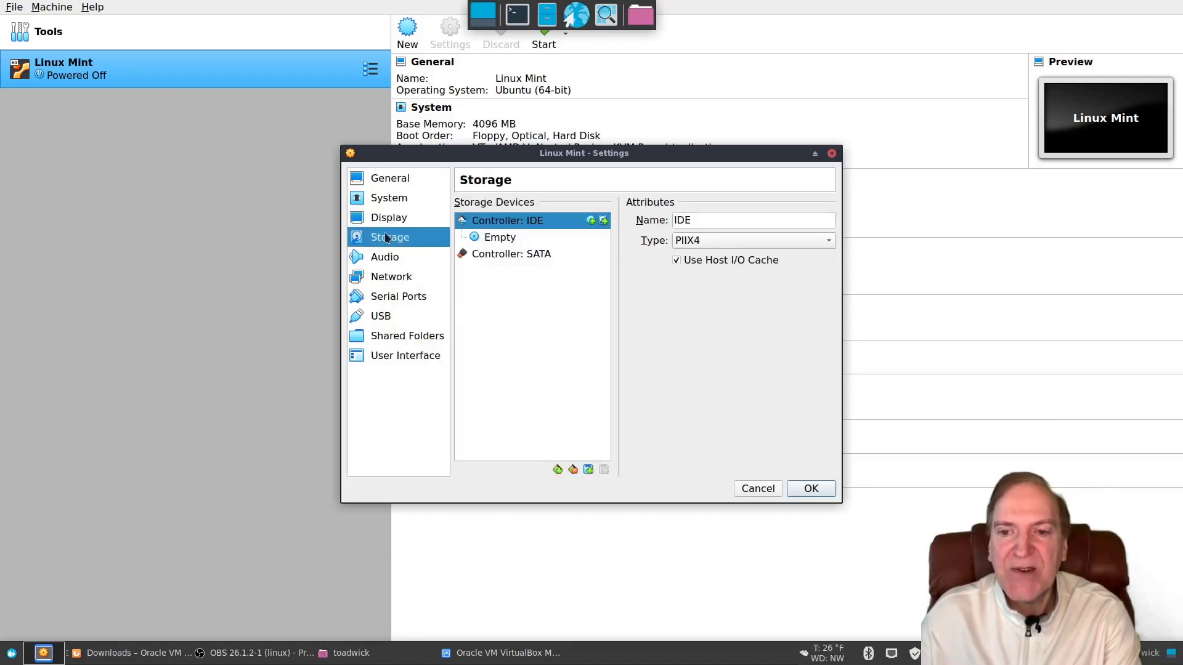
click(499, 241)
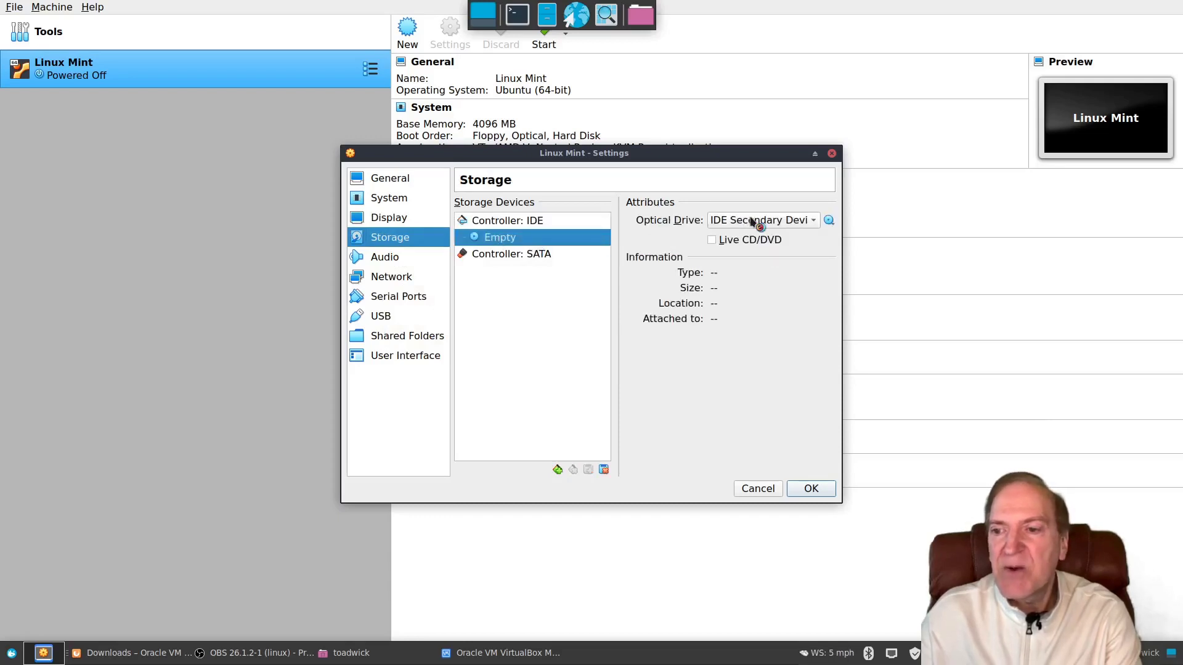
click(829, 221)
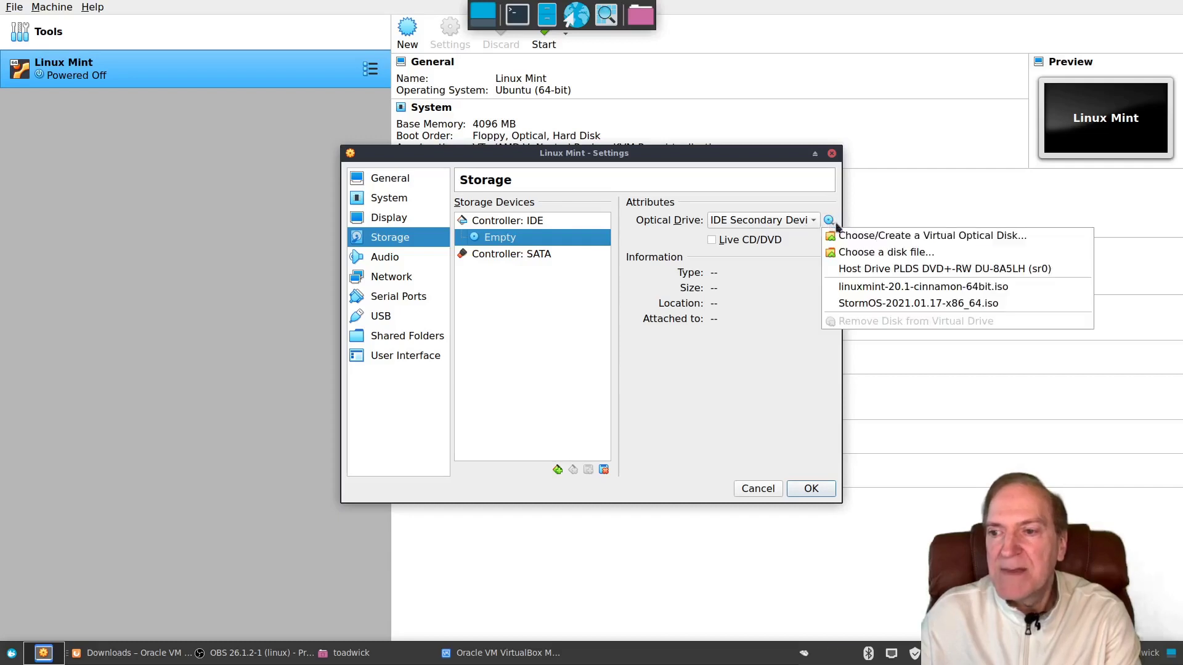
click(858, 253)
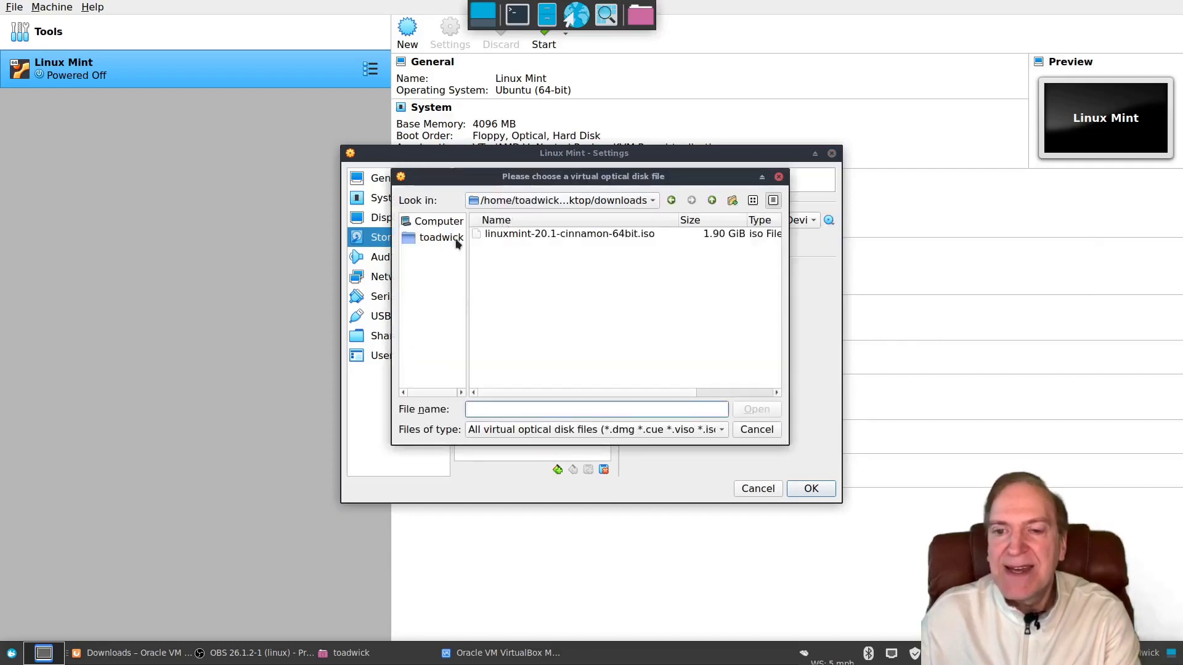
click(546, 235)
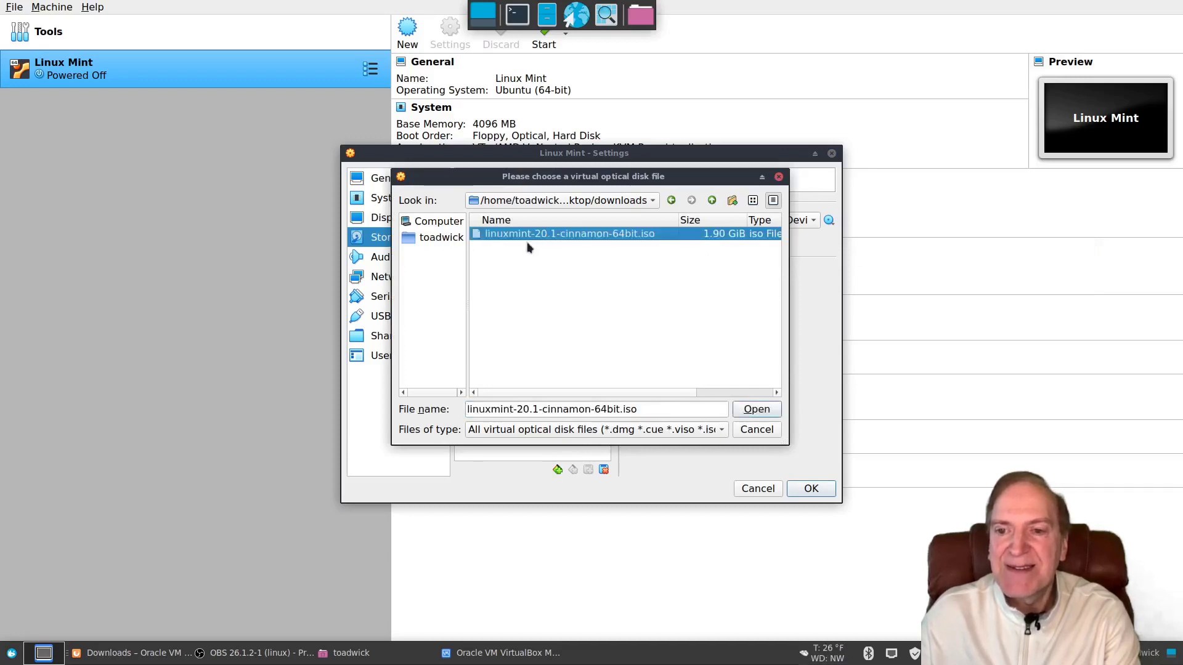
click(755, 409)
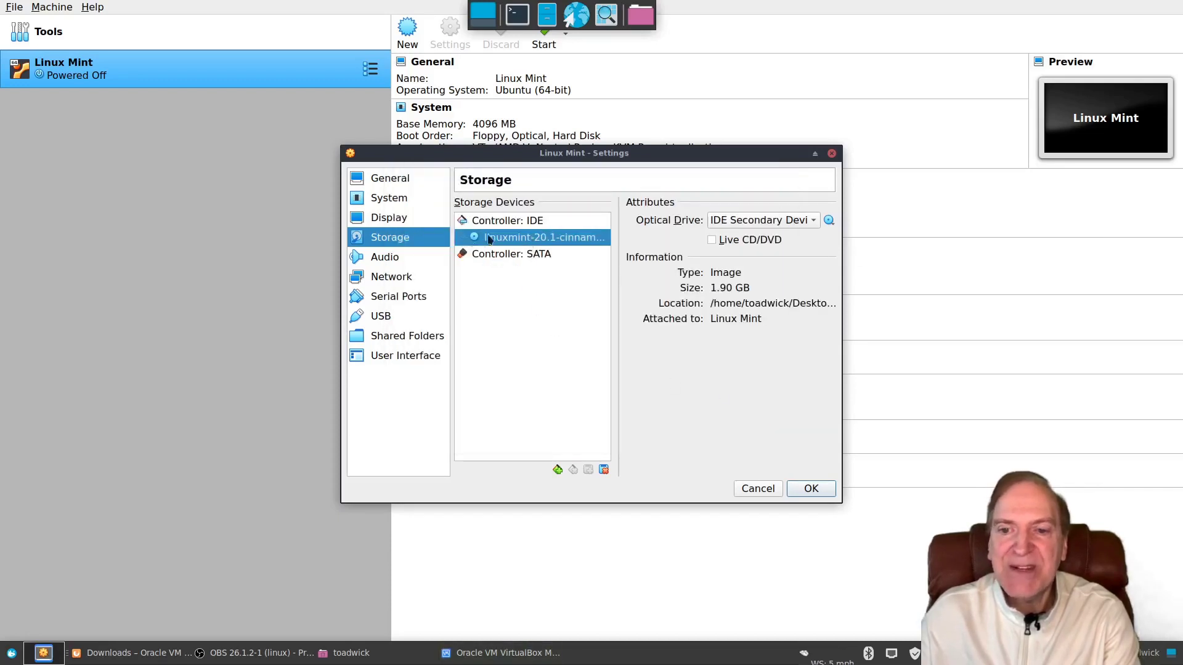
Add a USB device filter for the USB SanDisk 3.2Gen1 drive and save the machine settings.
click(382, 317)
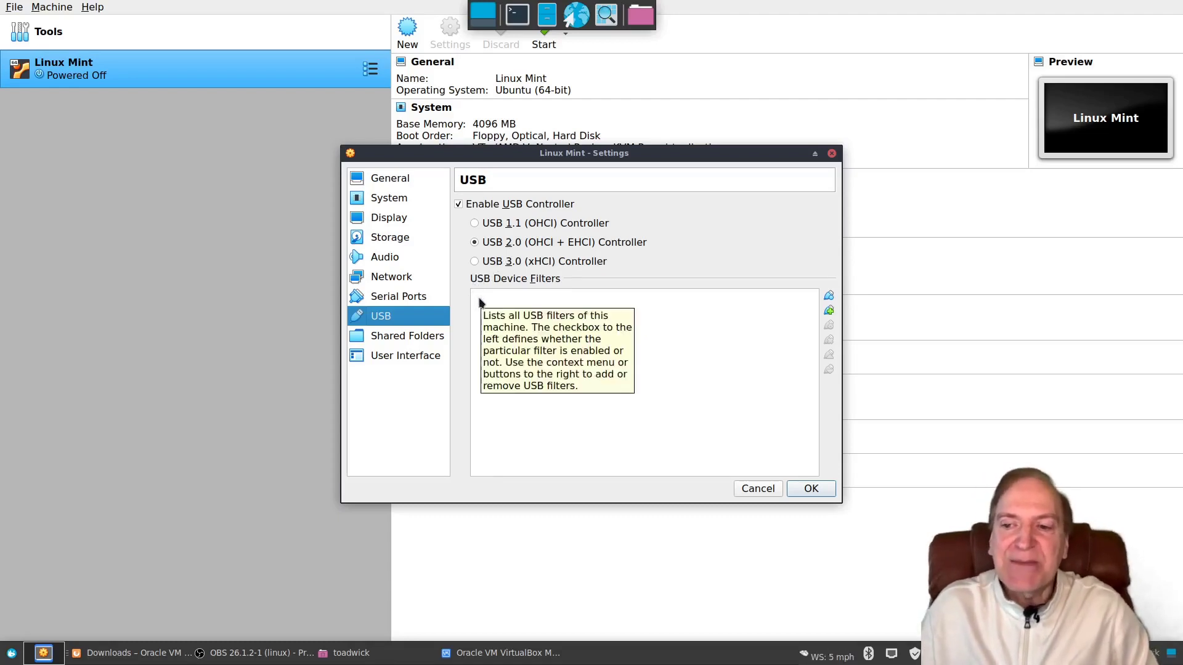
click(829, 312)
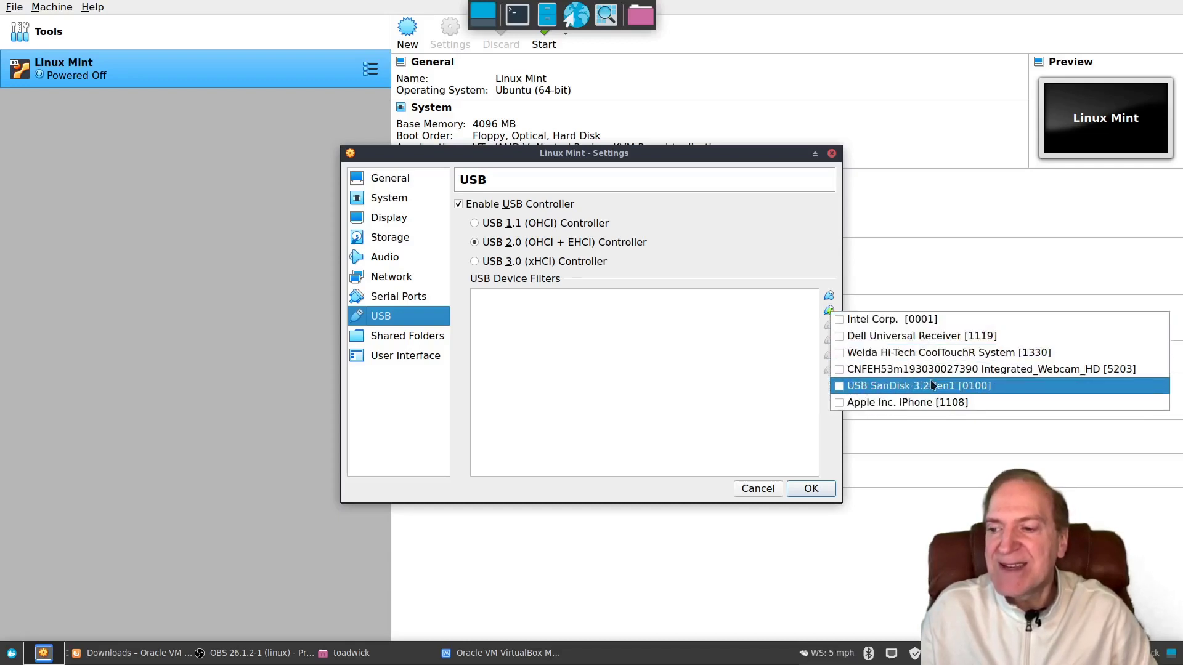
click(841, 386)
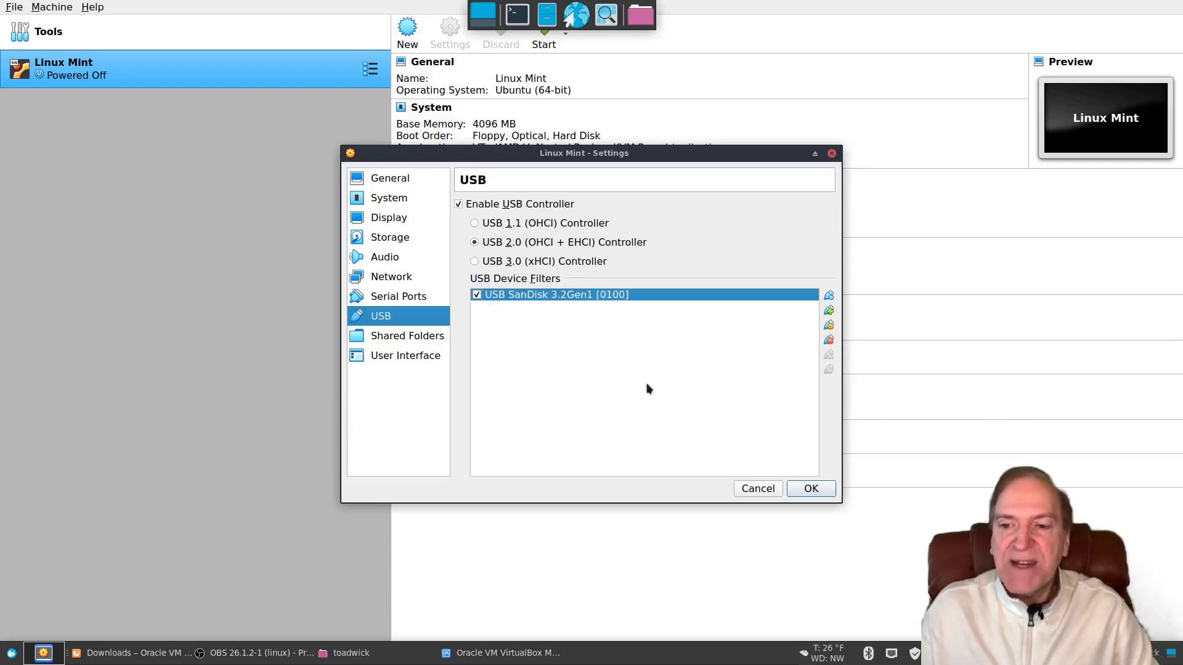
click(809, 490)
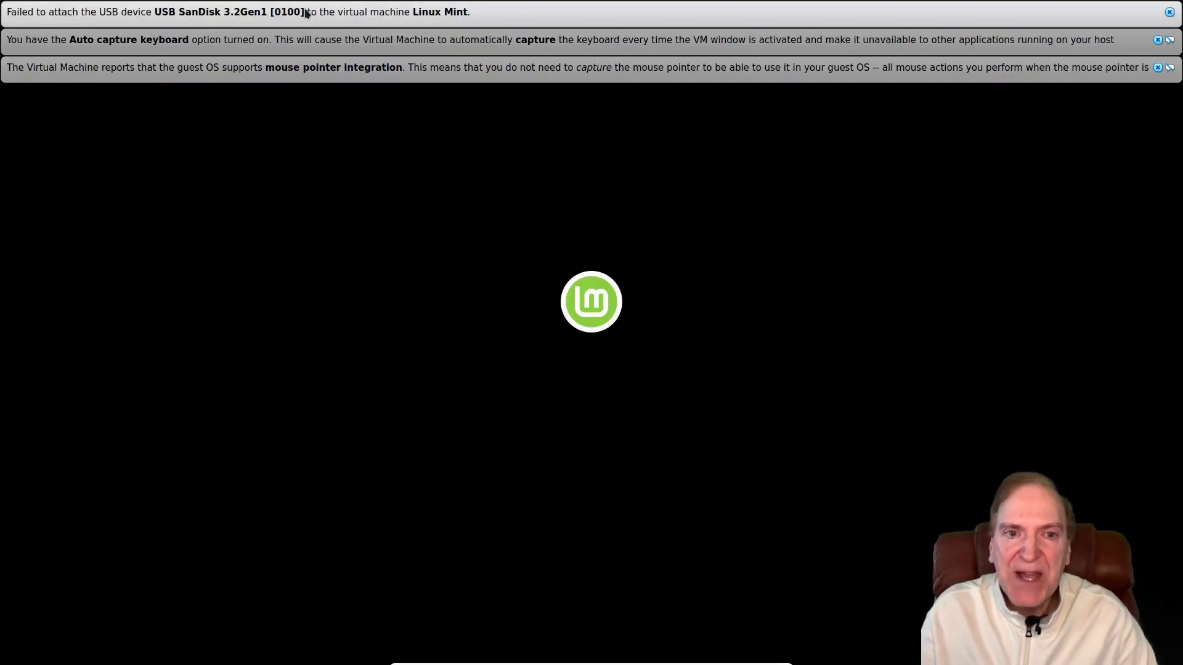
Dismiss the USB attachment, keyboard capture and mouse pointer integration notices over the booting Linux Mint machine.
click(1169, 12)
click(1158, 13)
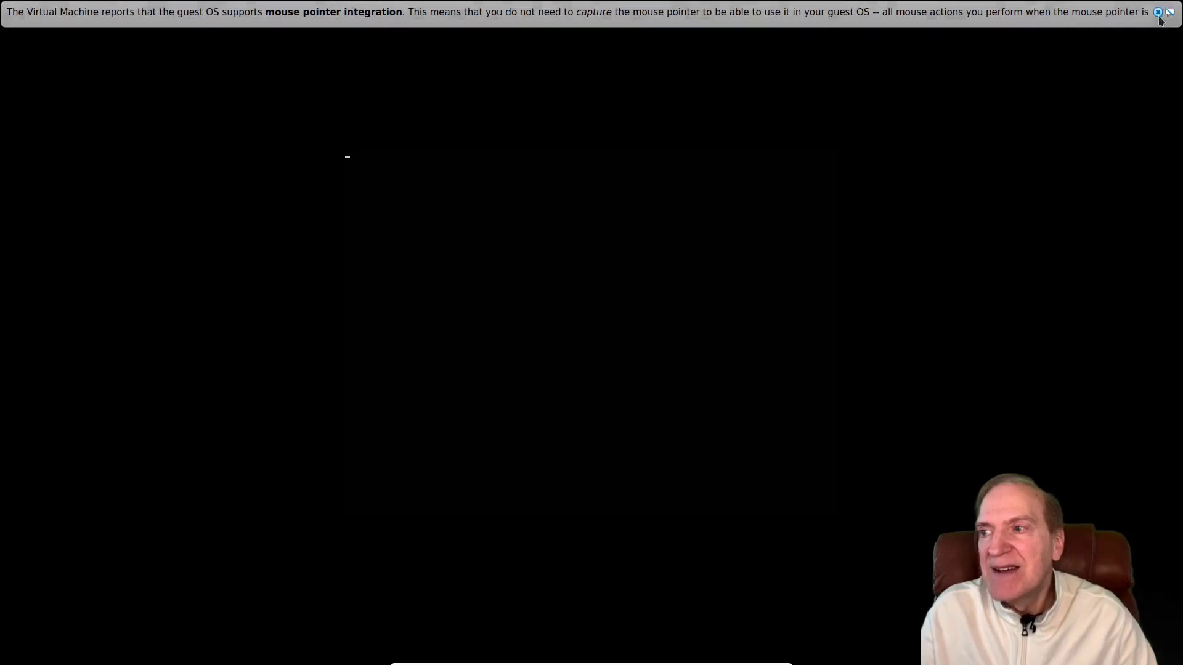
click(1159, 12)
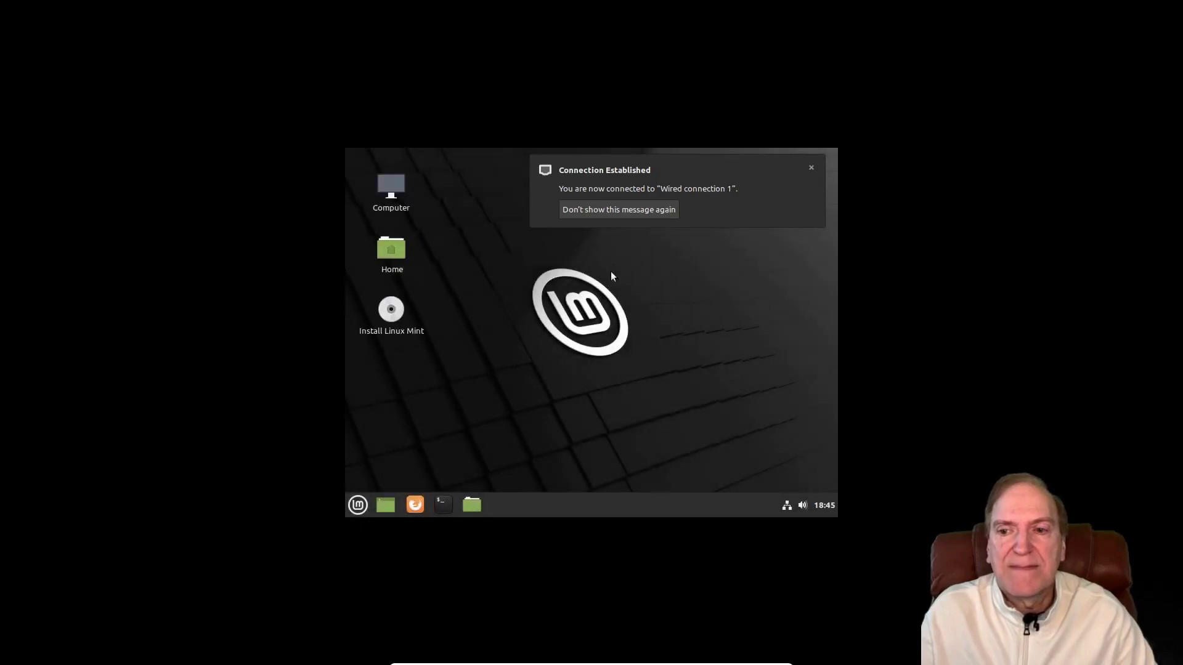
Dismiss the wired connection notice and open the Display settings of the Linux Mint live session.
click(811, 170)
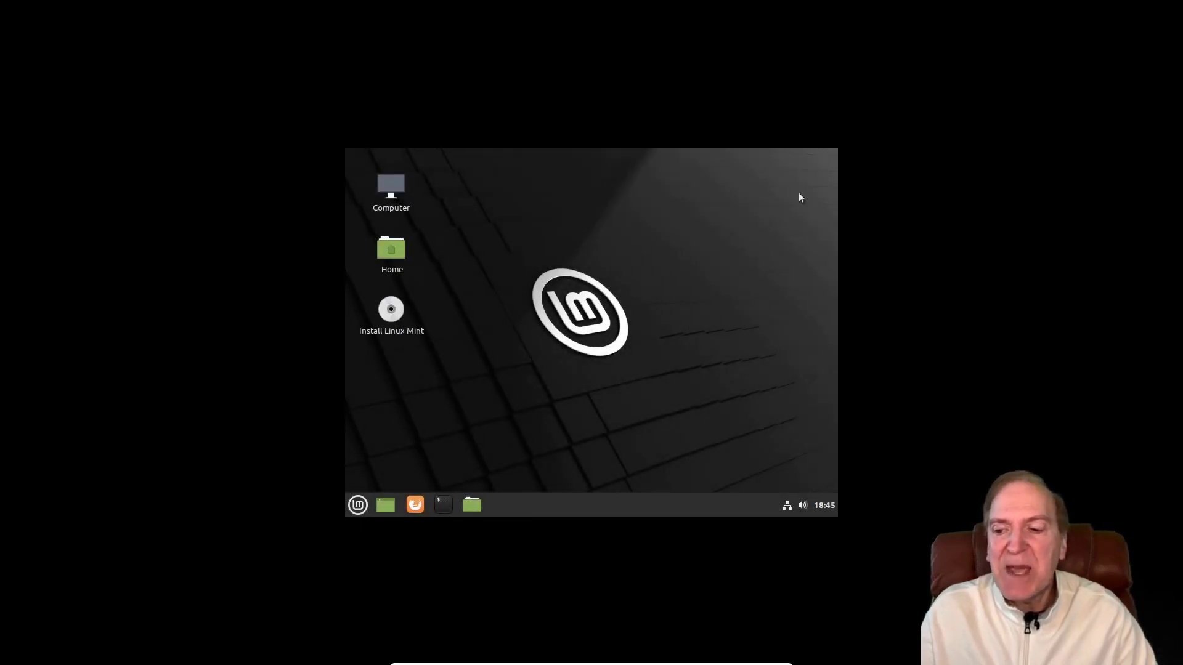
right_click(634, 287)
click(465, 319)
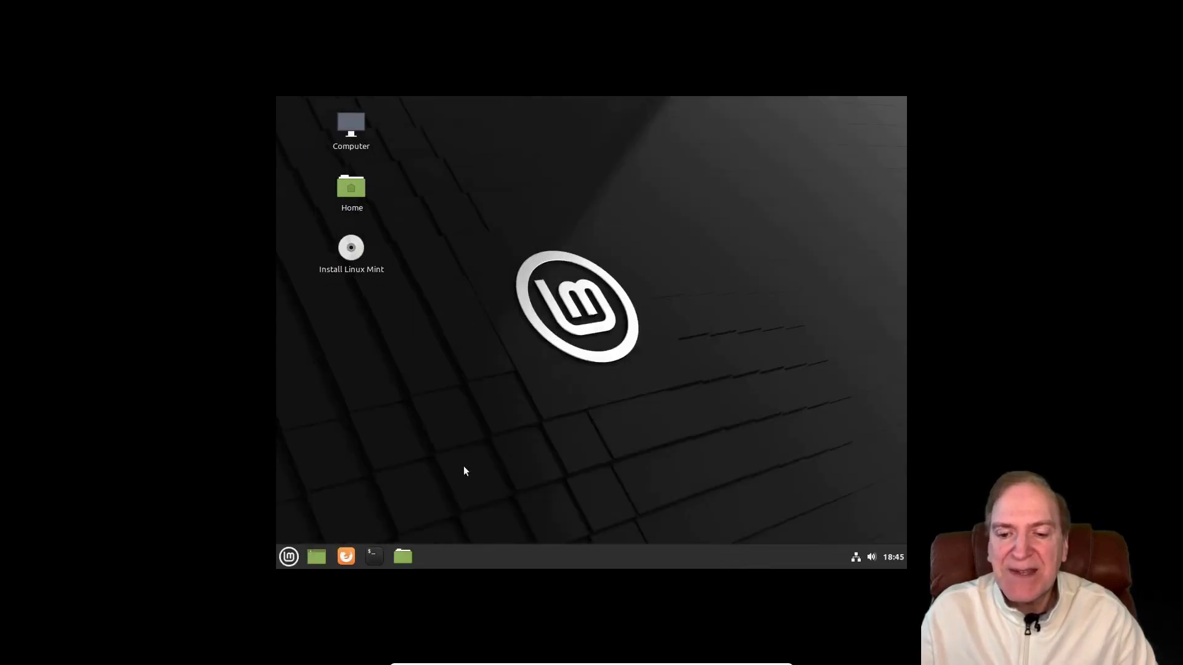
click(289, 556)
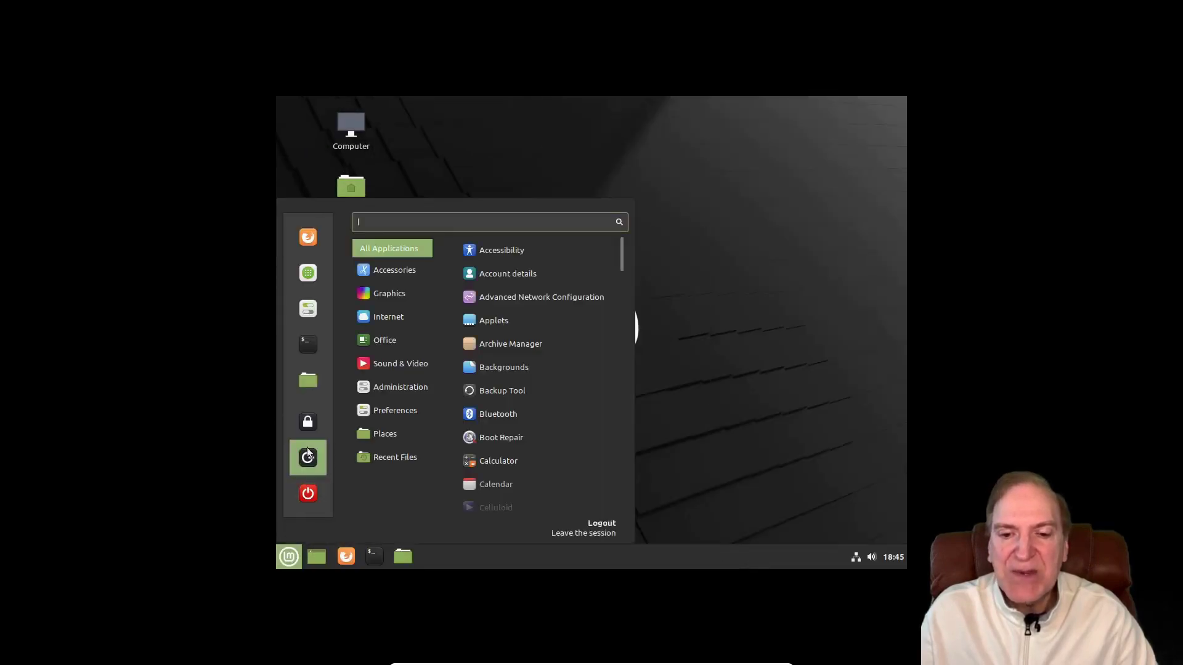
click(309, 307)
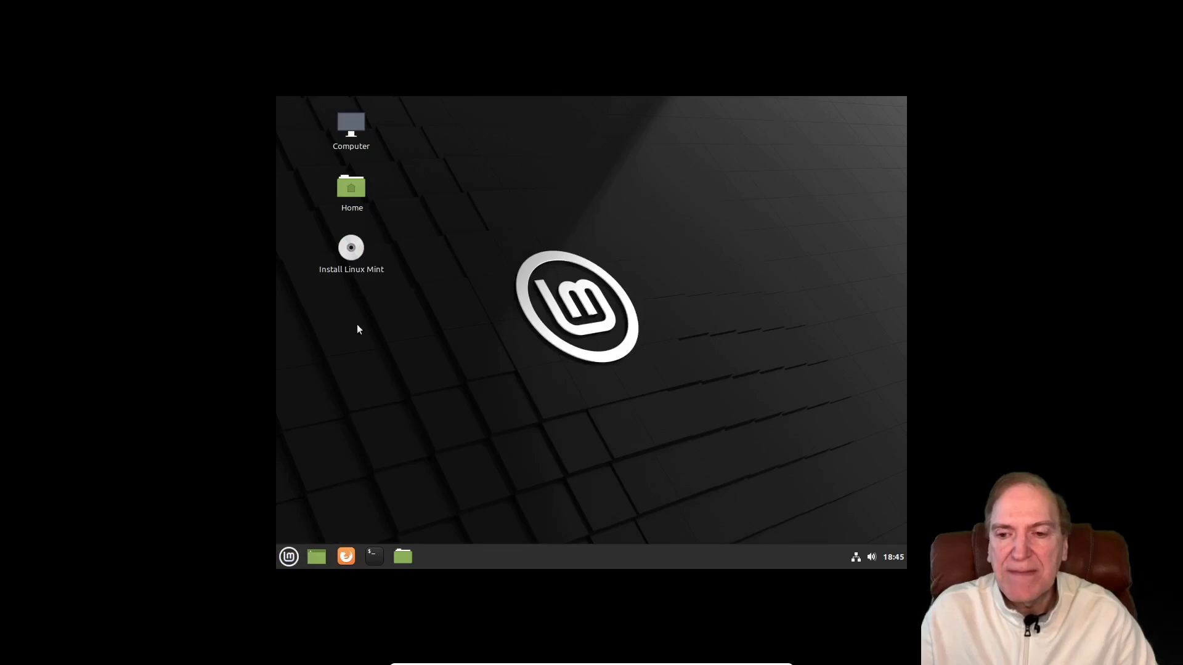
scroll(570, 376, down, 5)
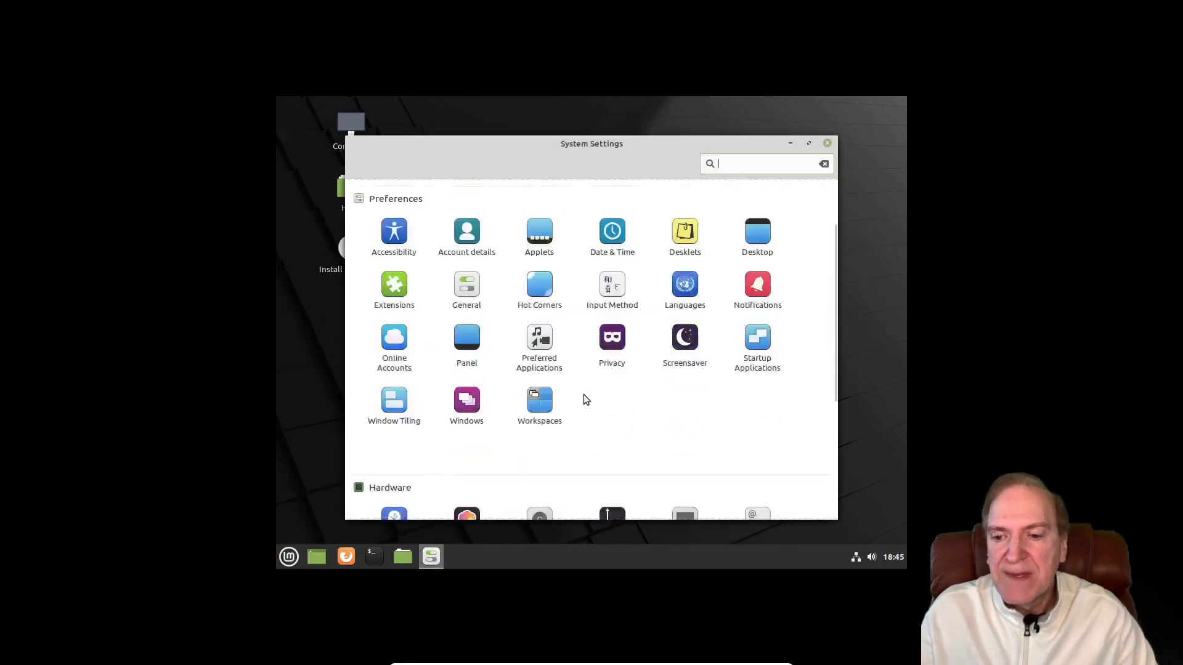
click(608, 439)
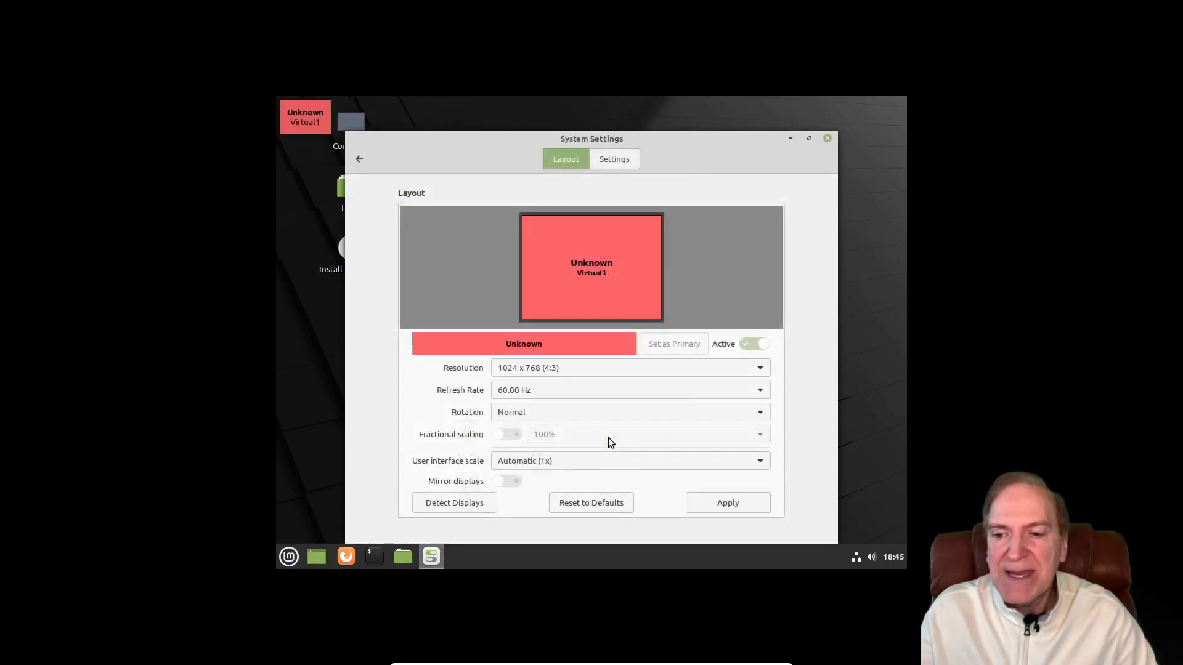
Set the display resolution to 1680 x 1050 (16:10), keep the new configuration and close System Settings.
click(756, 368)
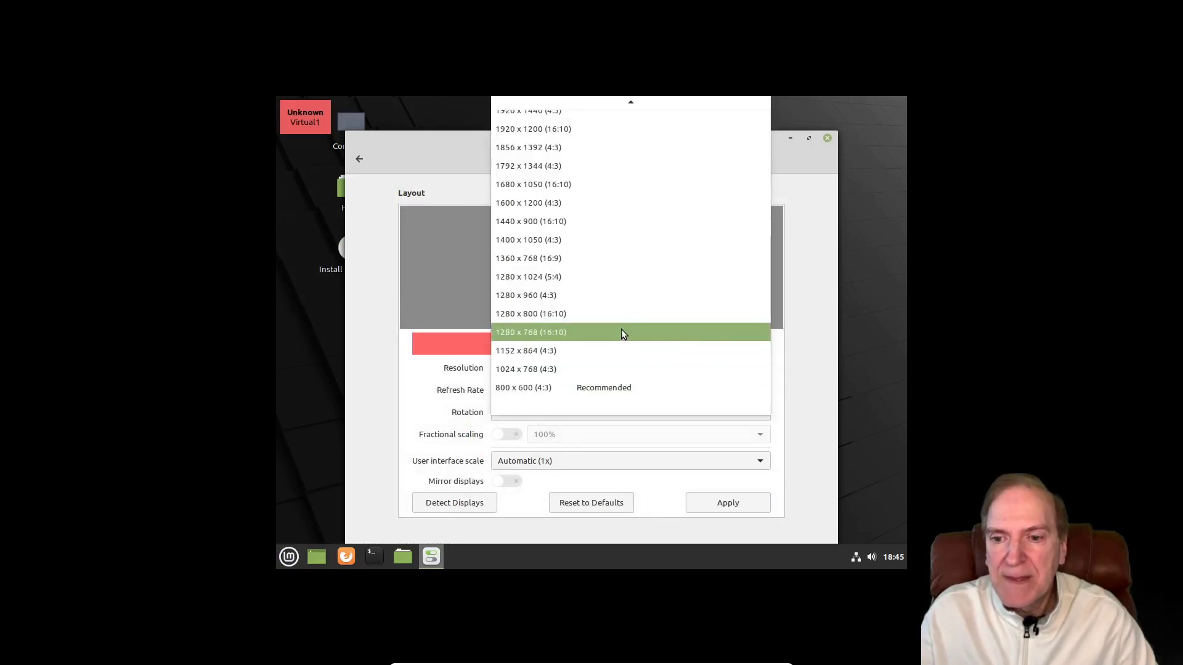
mouse_move(595, 102)
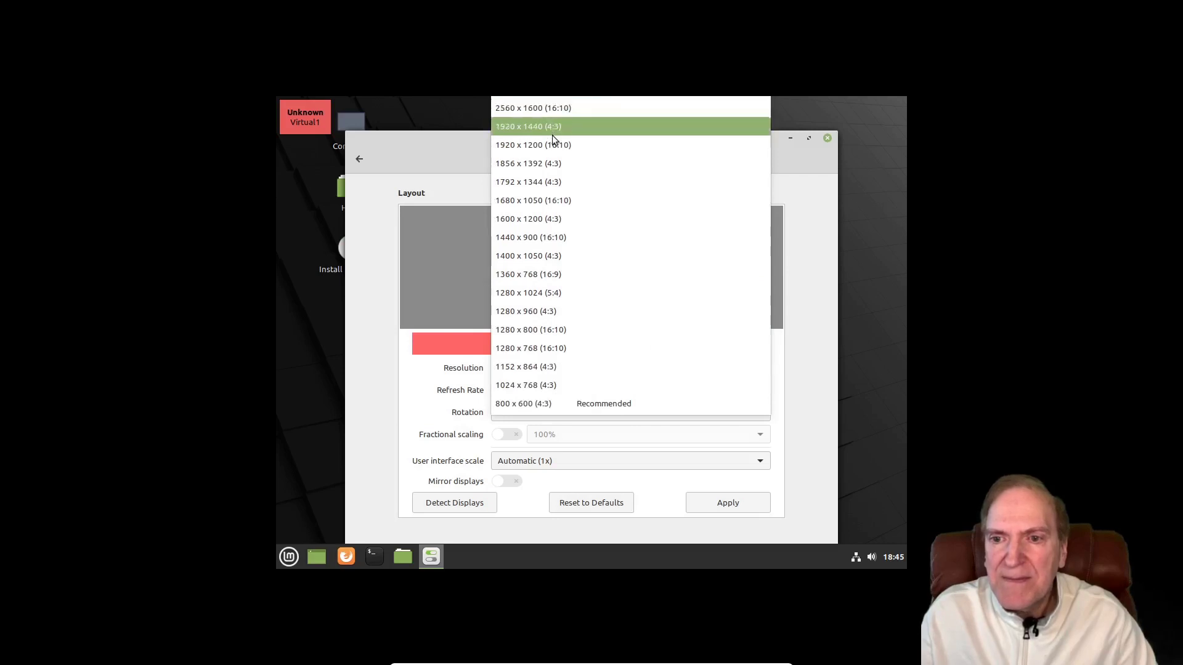
scroll(627, 371, down, 1)
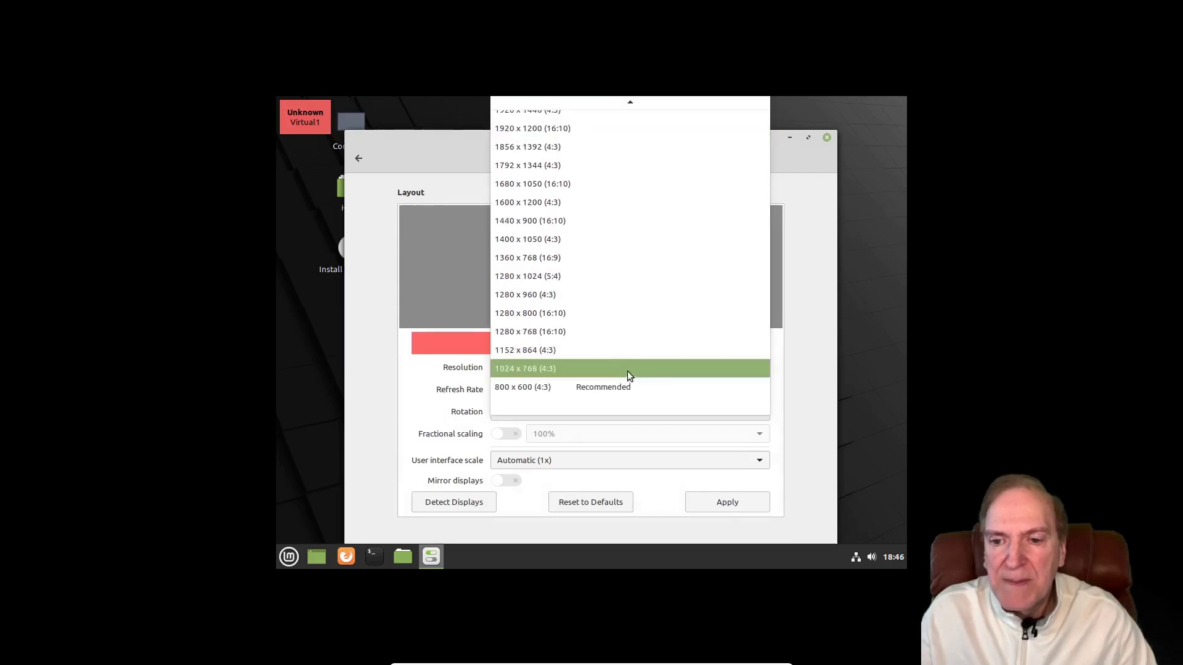
click(537, 183)
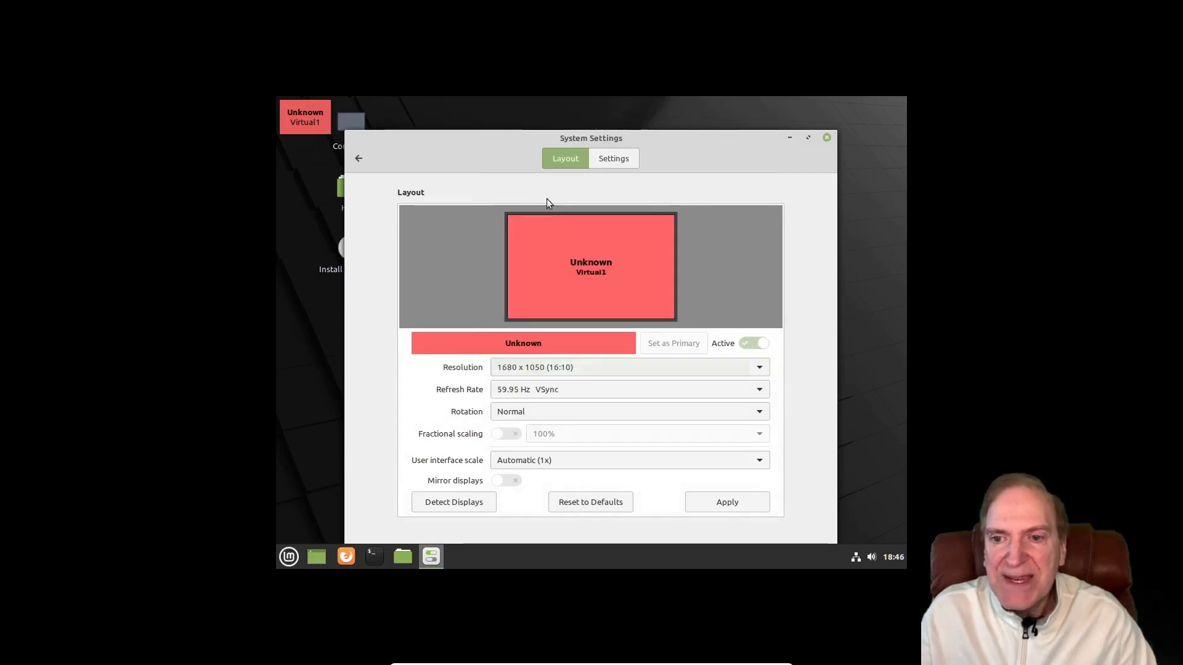
click(710, 502)
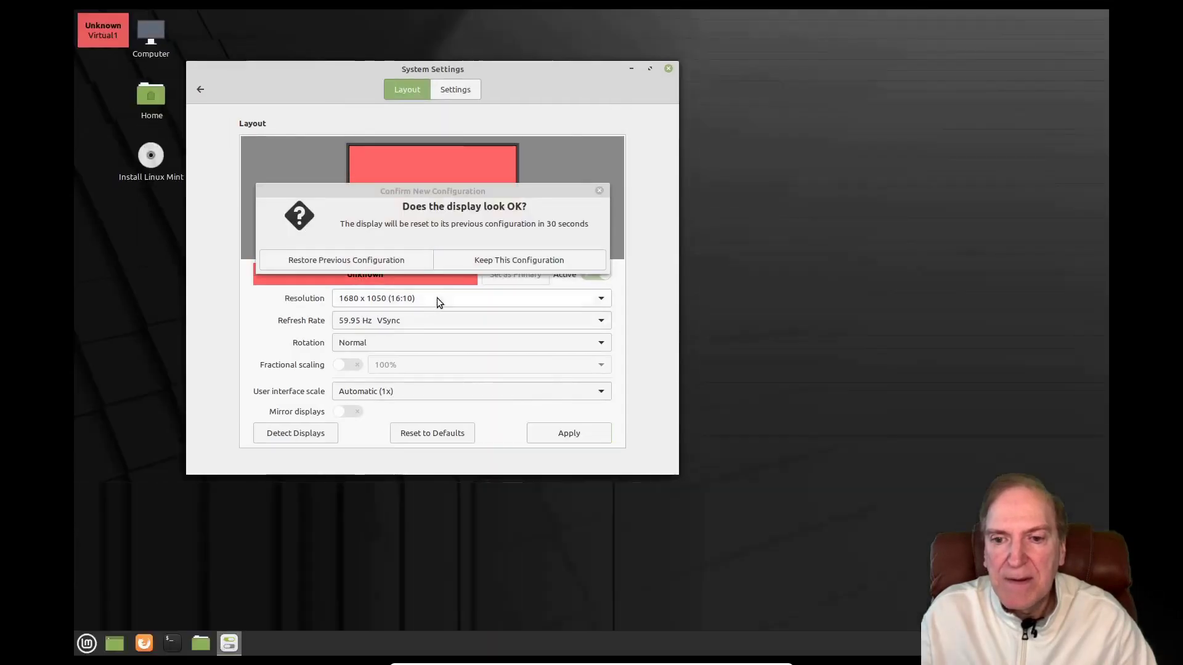
click(486, 261)
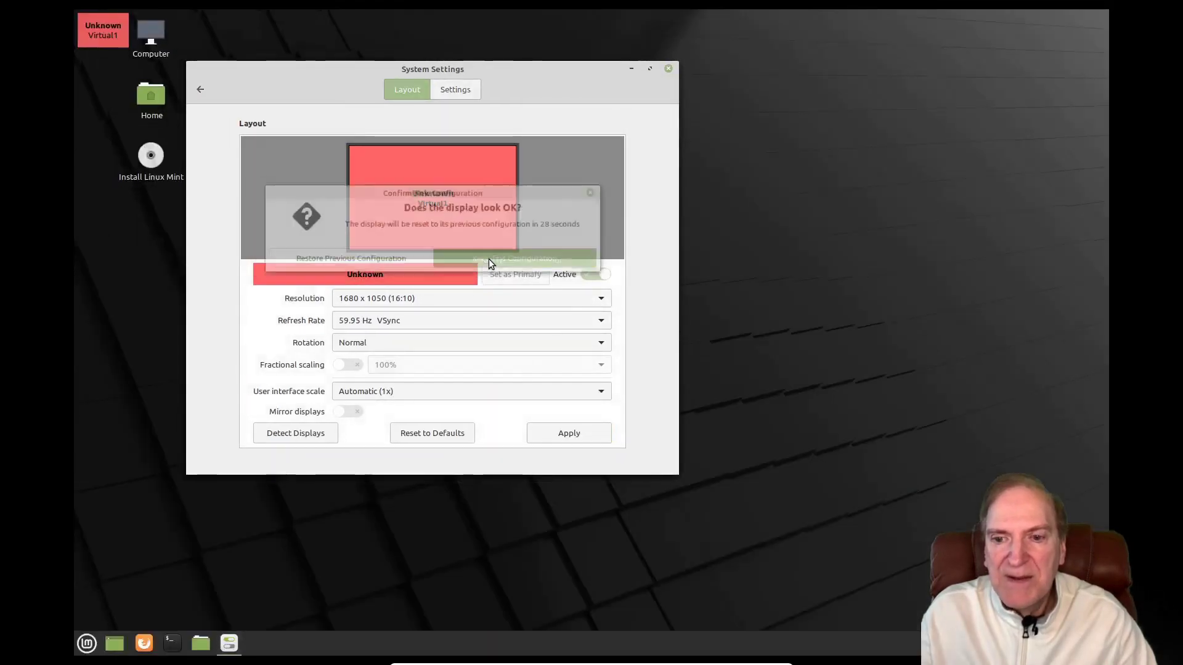
click(563, 435)
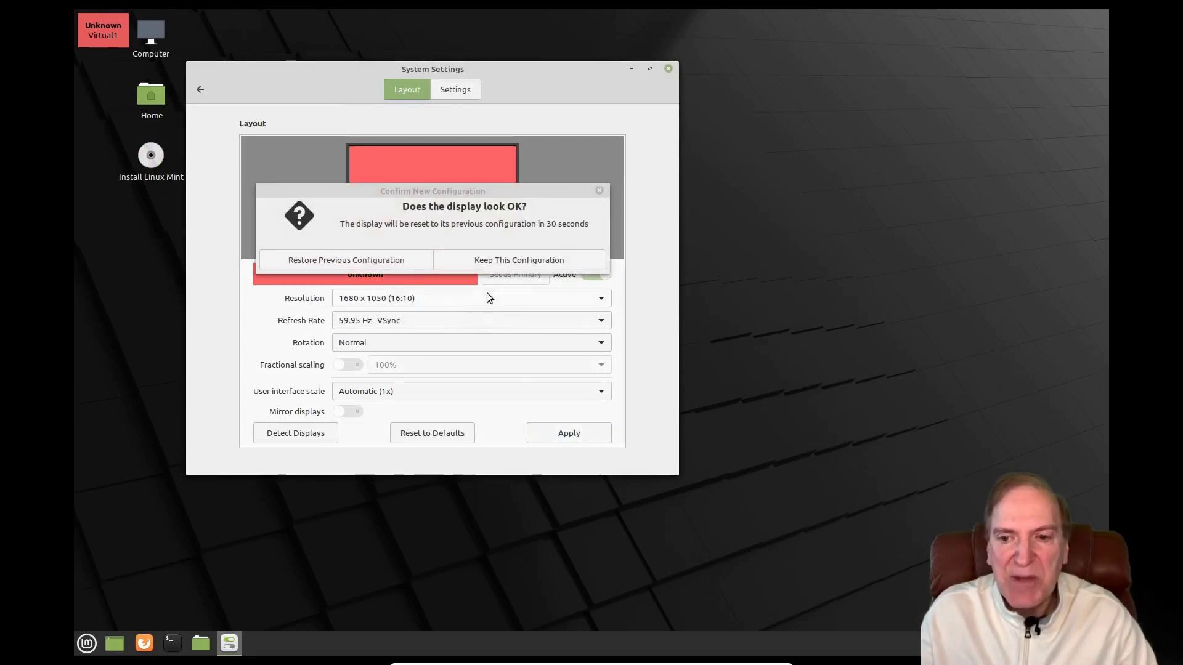
click(484, 261)
click(559, 432)
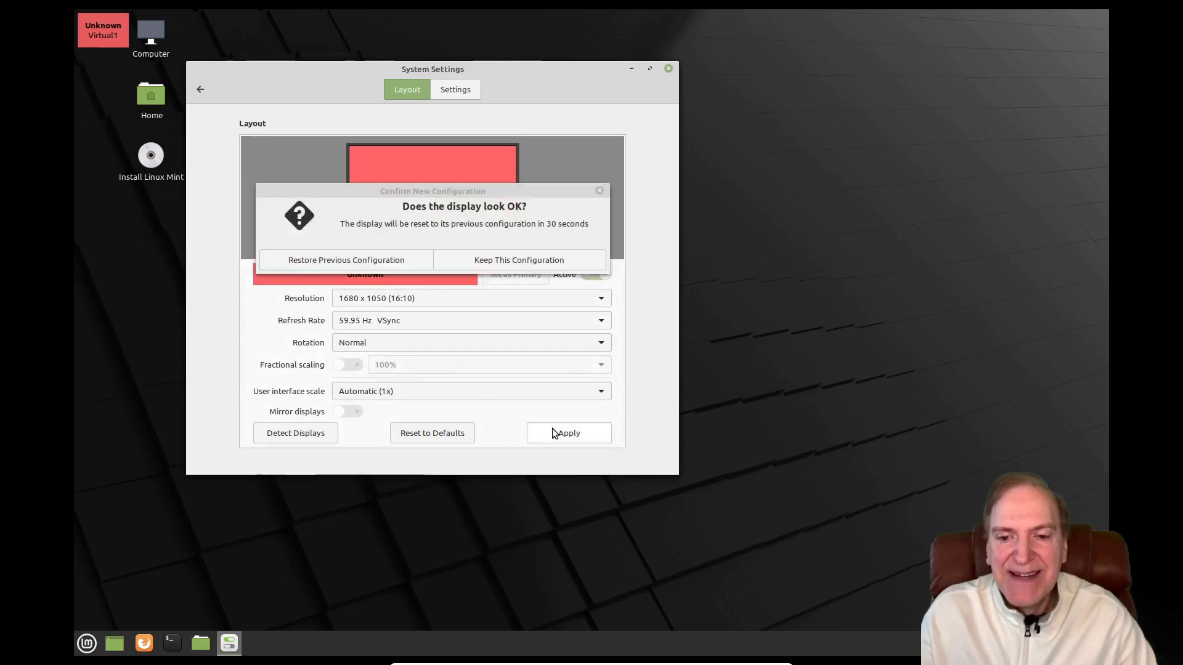
click(484, 259)
click(669, 69)
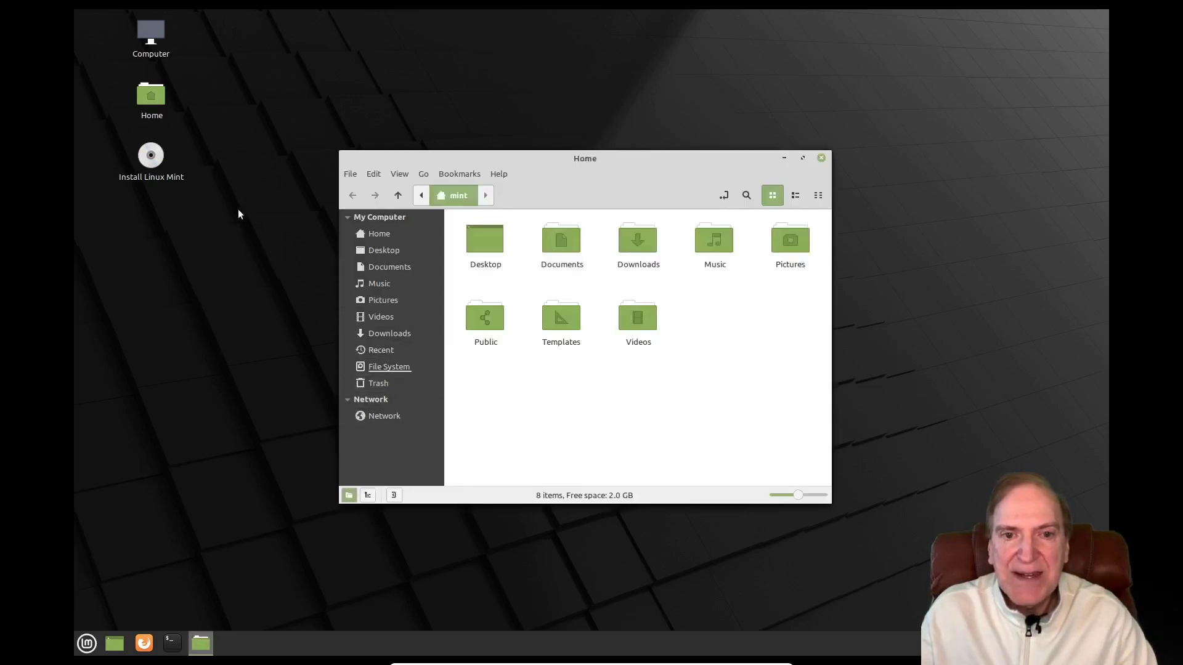
Move the Home window aside, leave full-screen mode and try to attach the USB SanDisk 3.2Gen1 [0100] device to the running machine.
drag(529, 157, 643, 114)
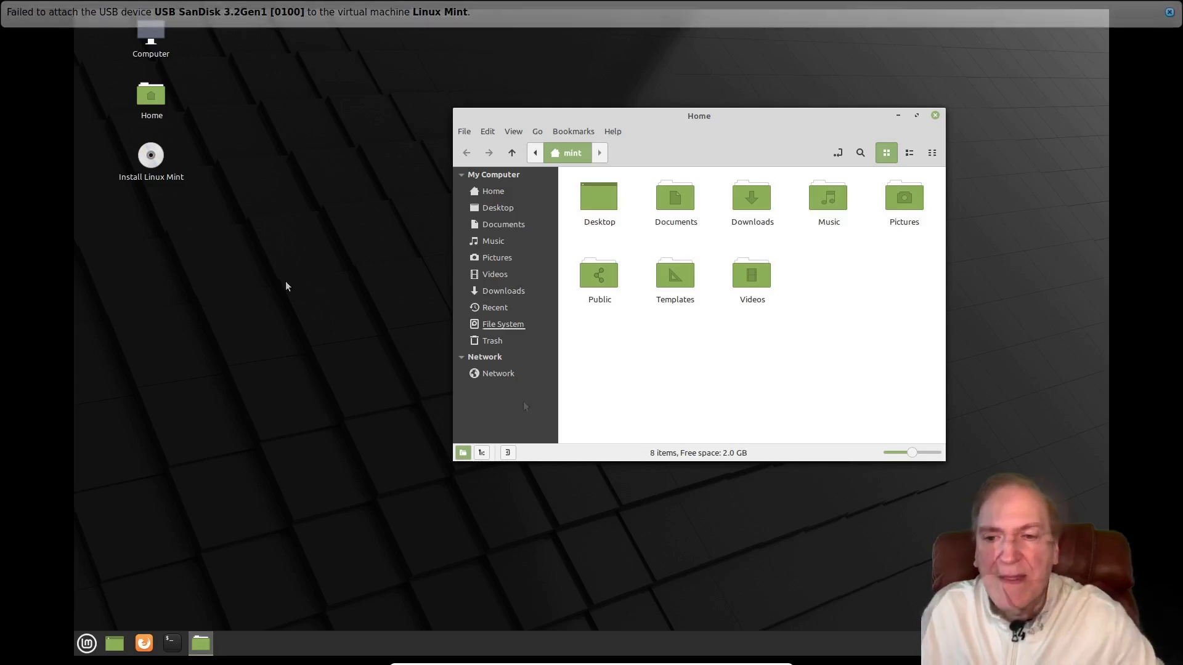
key(Control_R+f)
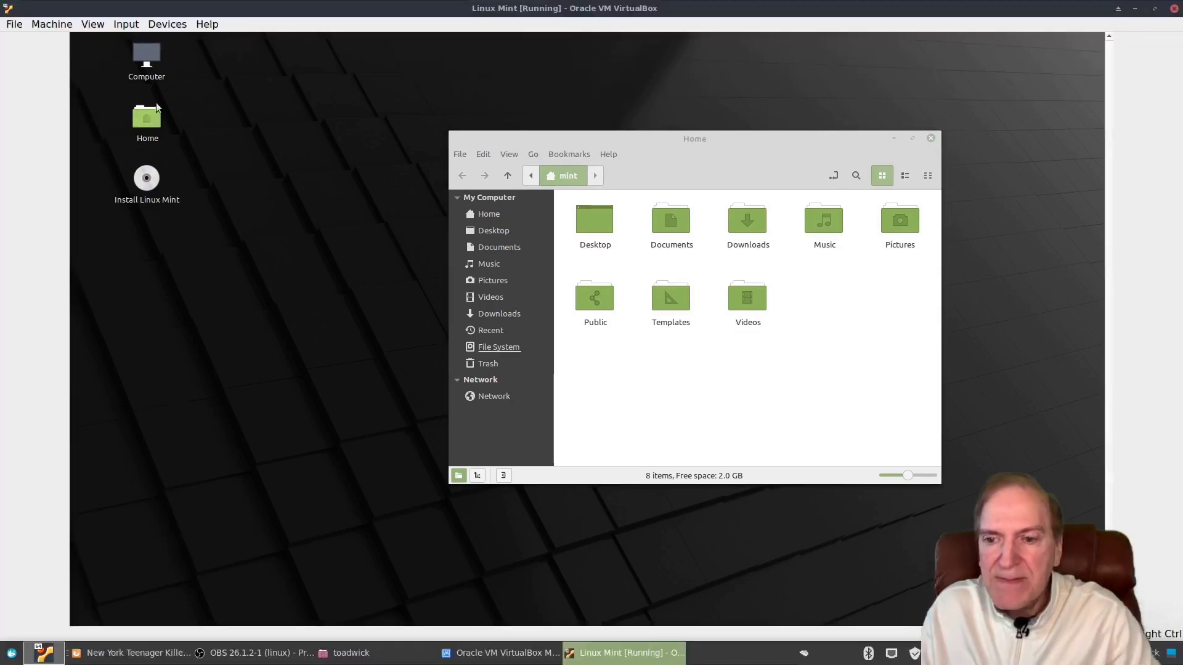
click(164, 27)
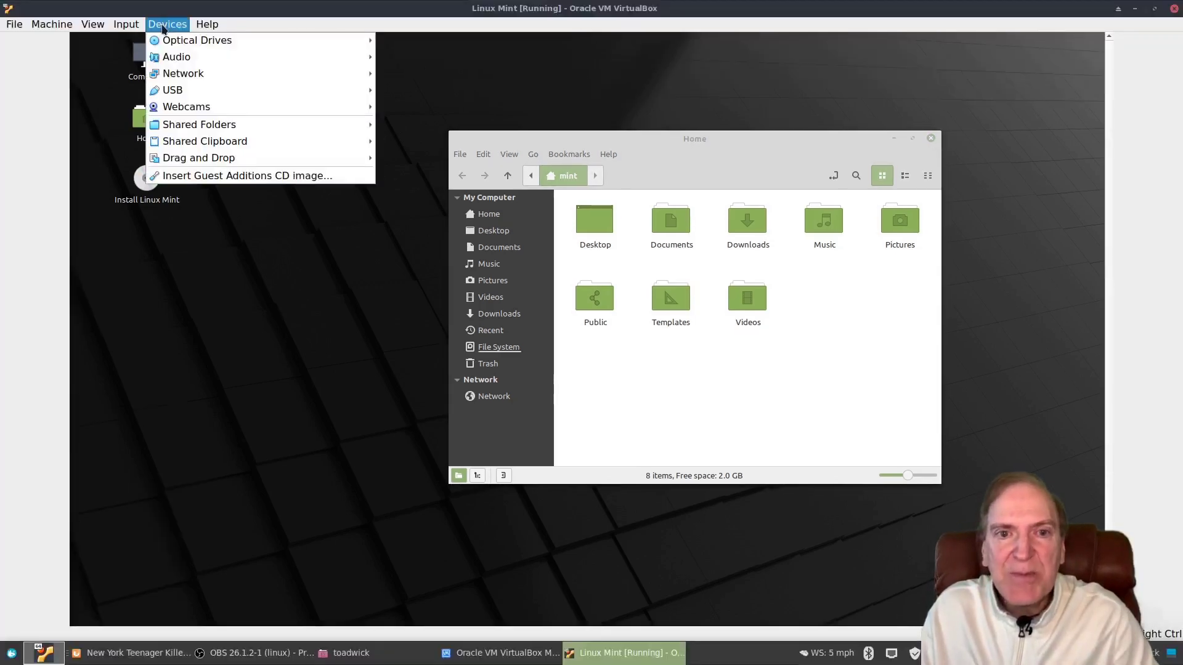
mouse_move(220, 90)
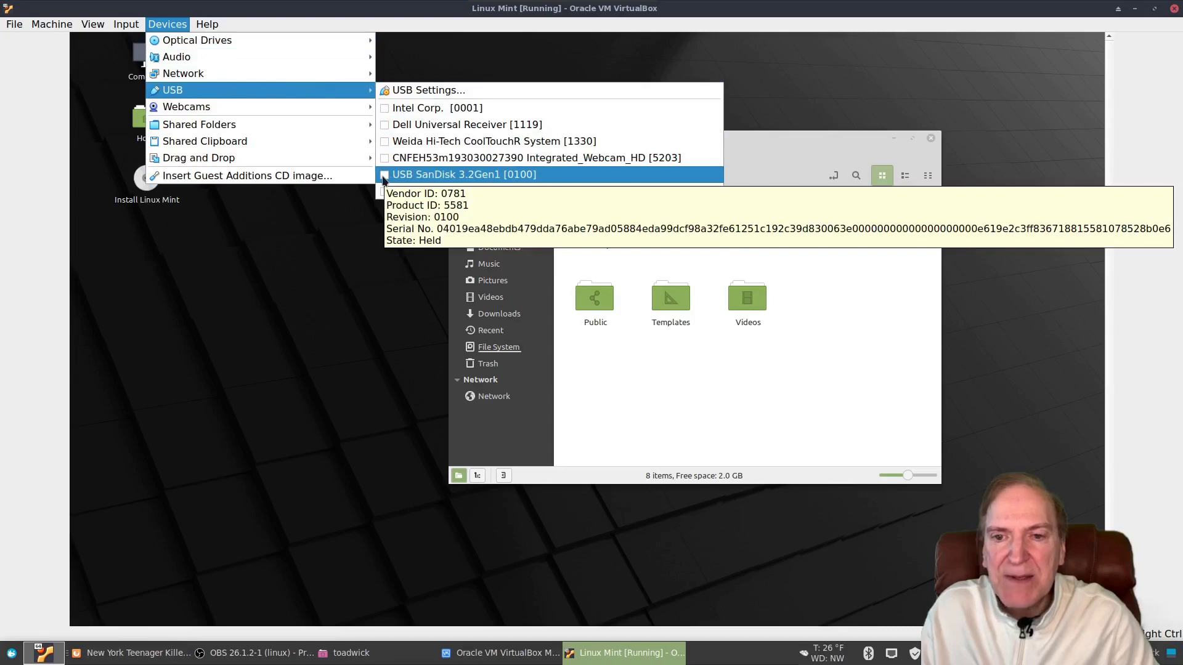
click(383, 175)
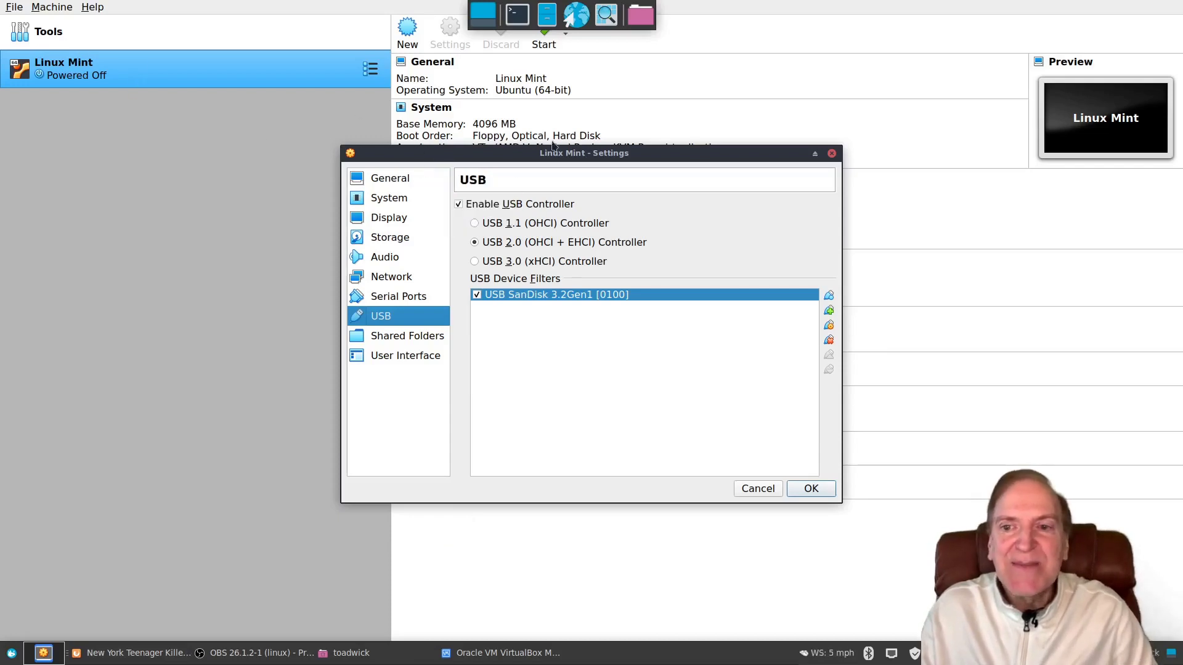
Change the powered-off Linux Mint machine's USB controller to USB 3.0 (xHCI) and save the settings.
click(831, 153)
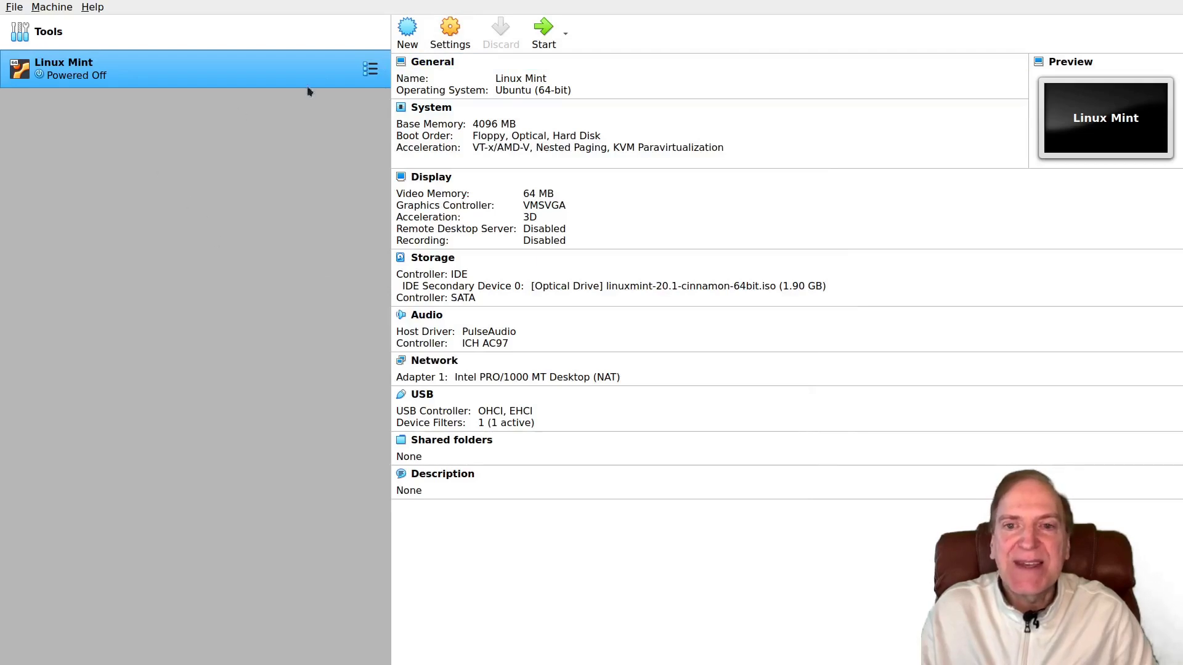
click(446, 43)
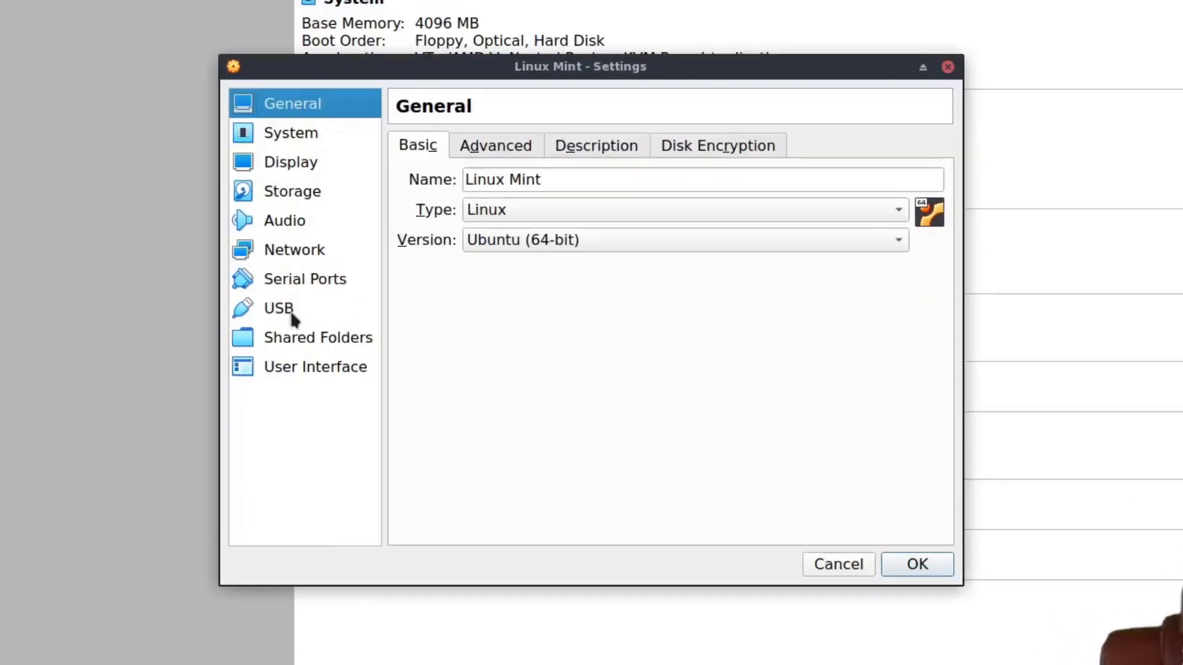
click(386, 315)
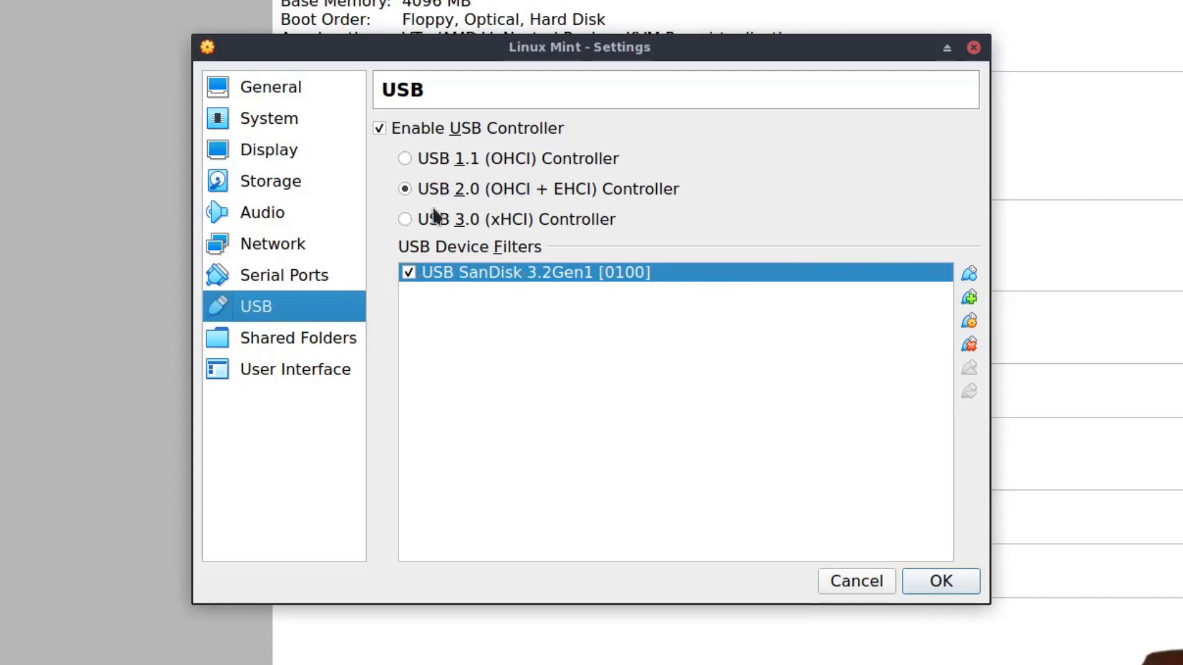
click(405, 220)
click(936, 585)
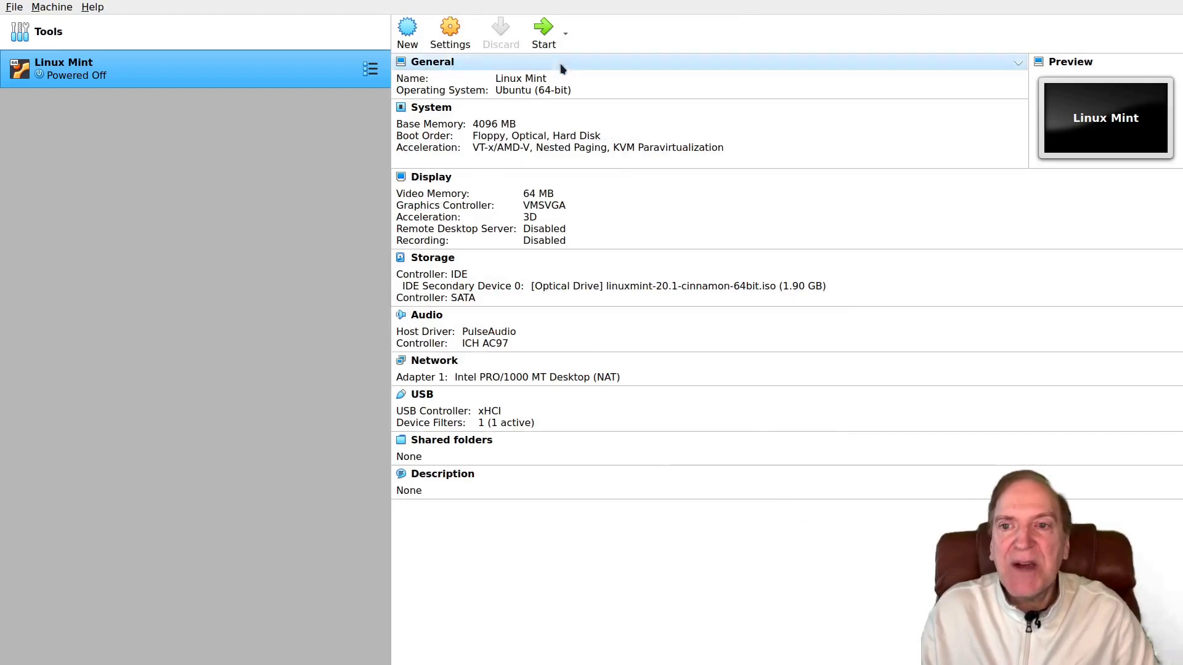
Start the Linux Mint machine again and open the Display settings in its live session.
click(552, 36)
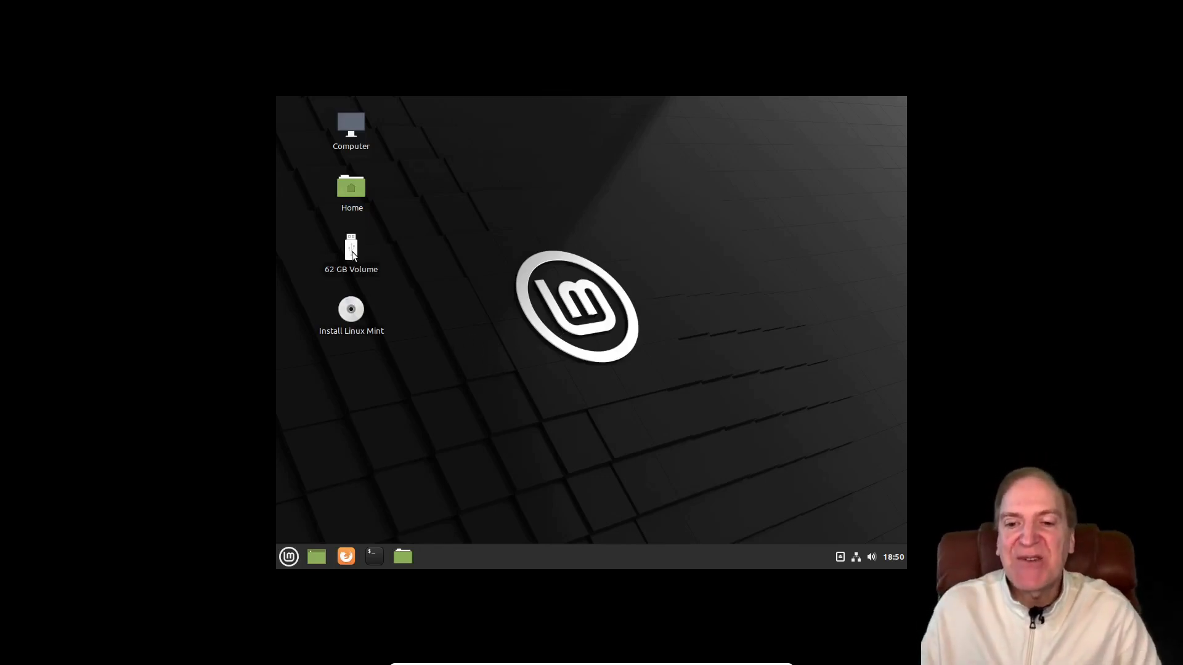
right_click(533, 282)
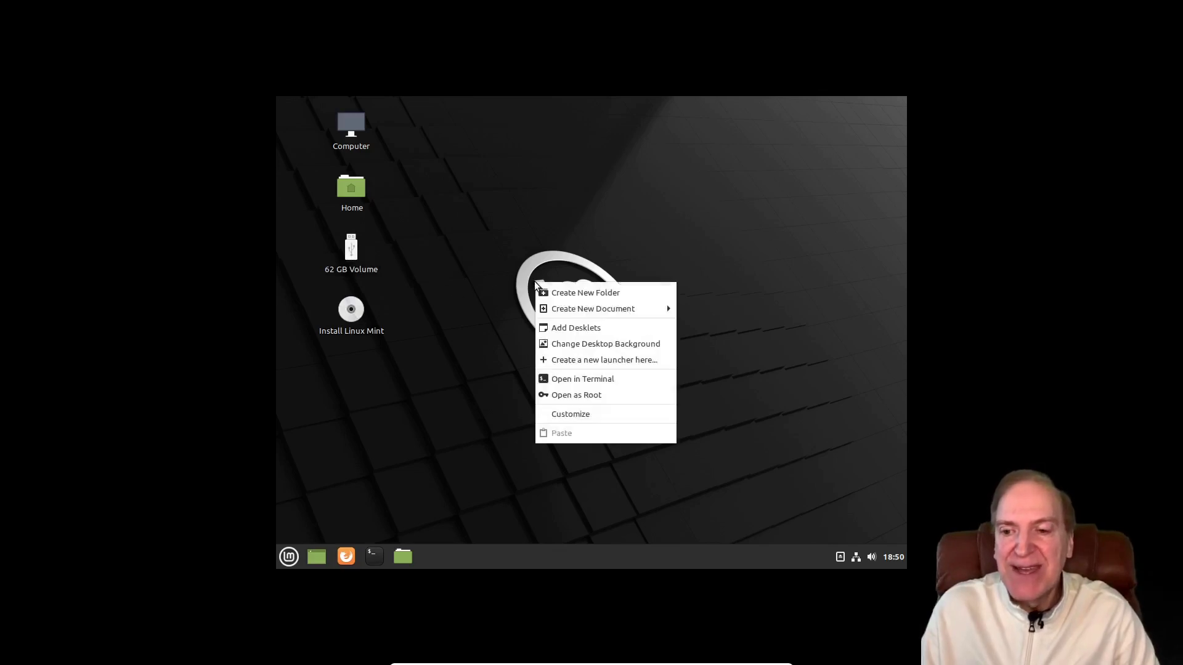
click(463, 388)
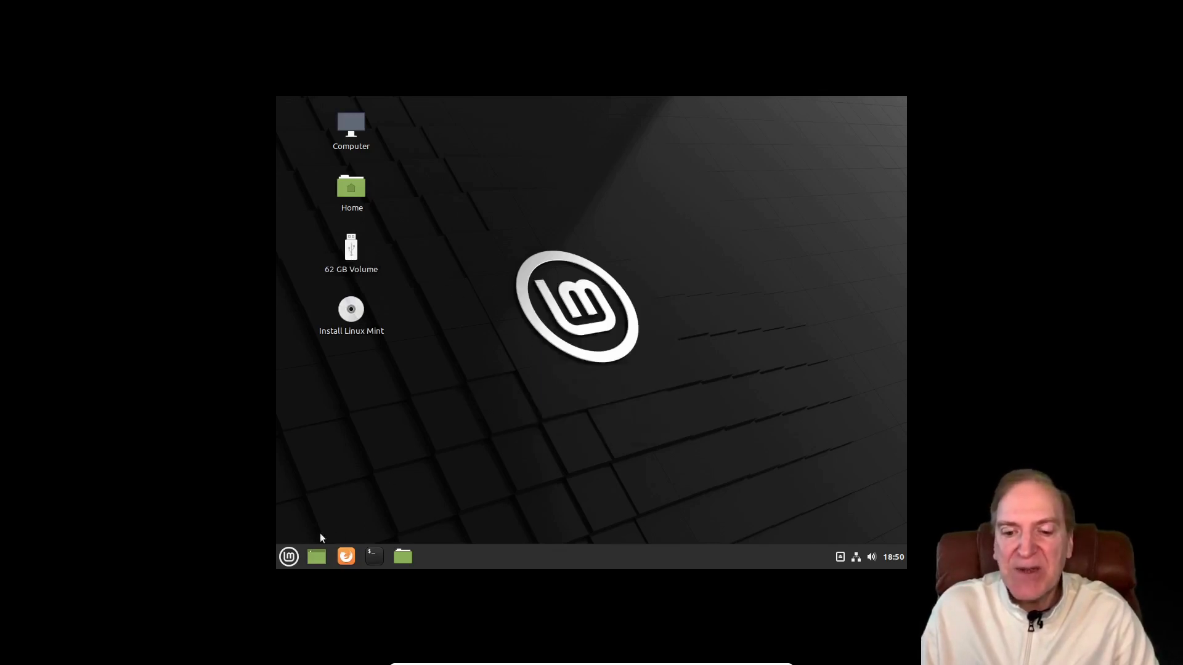
click(287, 555)
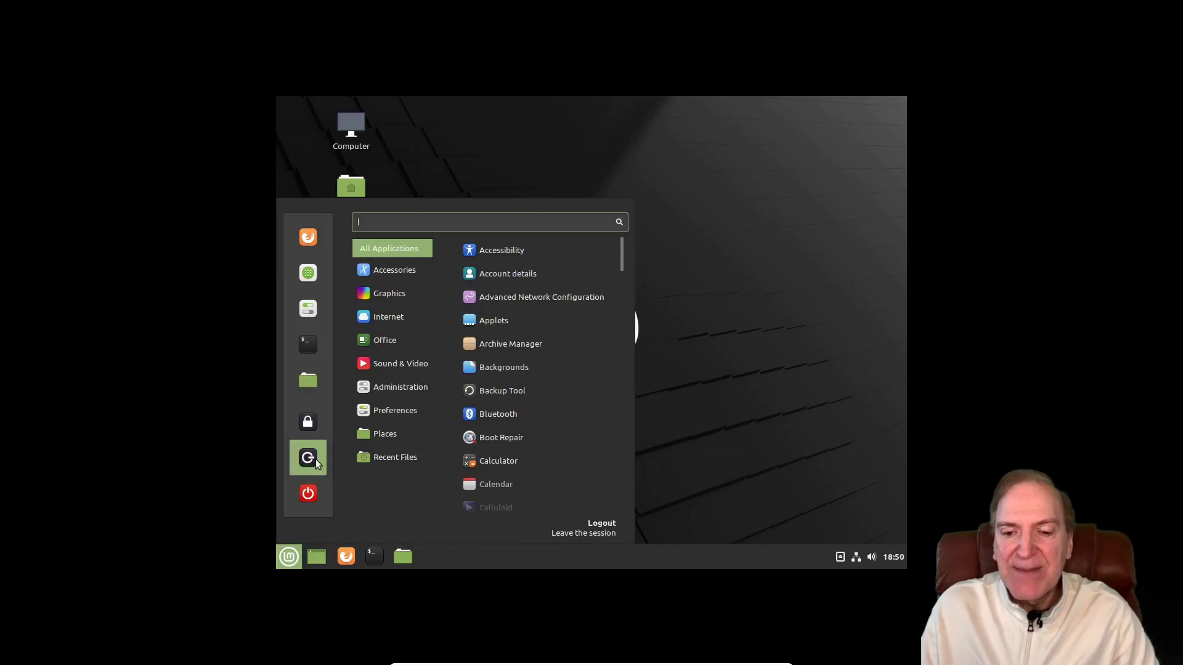
click(312, 308)
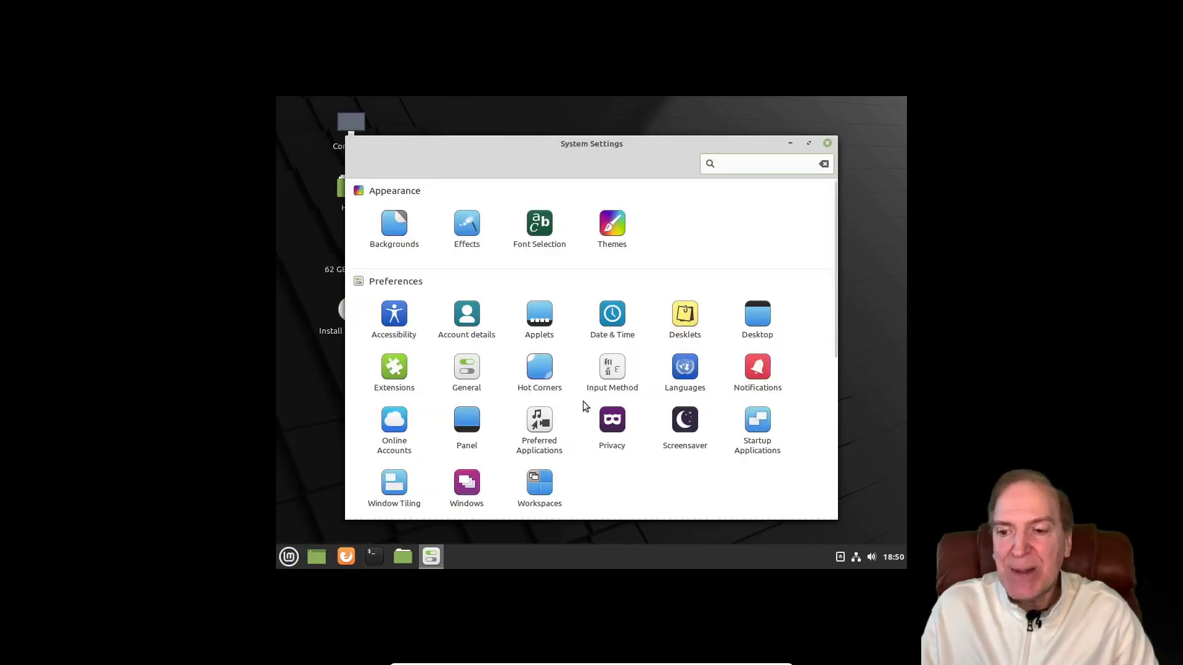
scroll(591, 449, down, 2)
scroll(593, 453, down, 3)
click(611, 397)
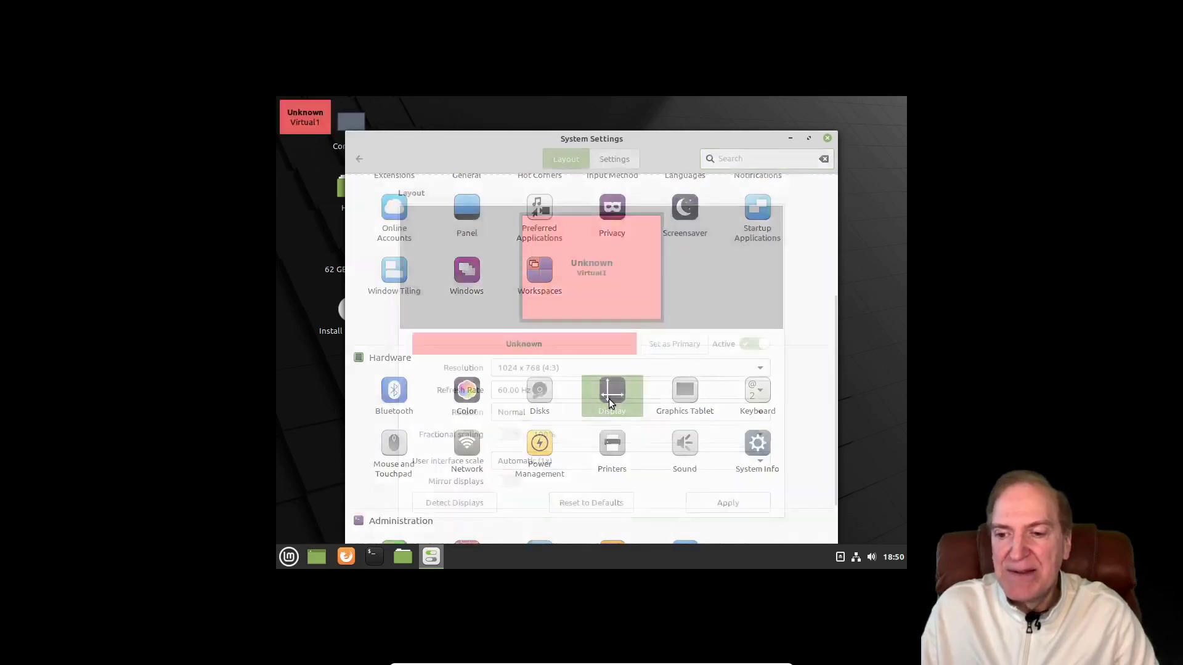
Apply a 1680 x 1050 (16:10) screen resolution in the restarted live session, keep it and close System Settings.
click(571, 367)
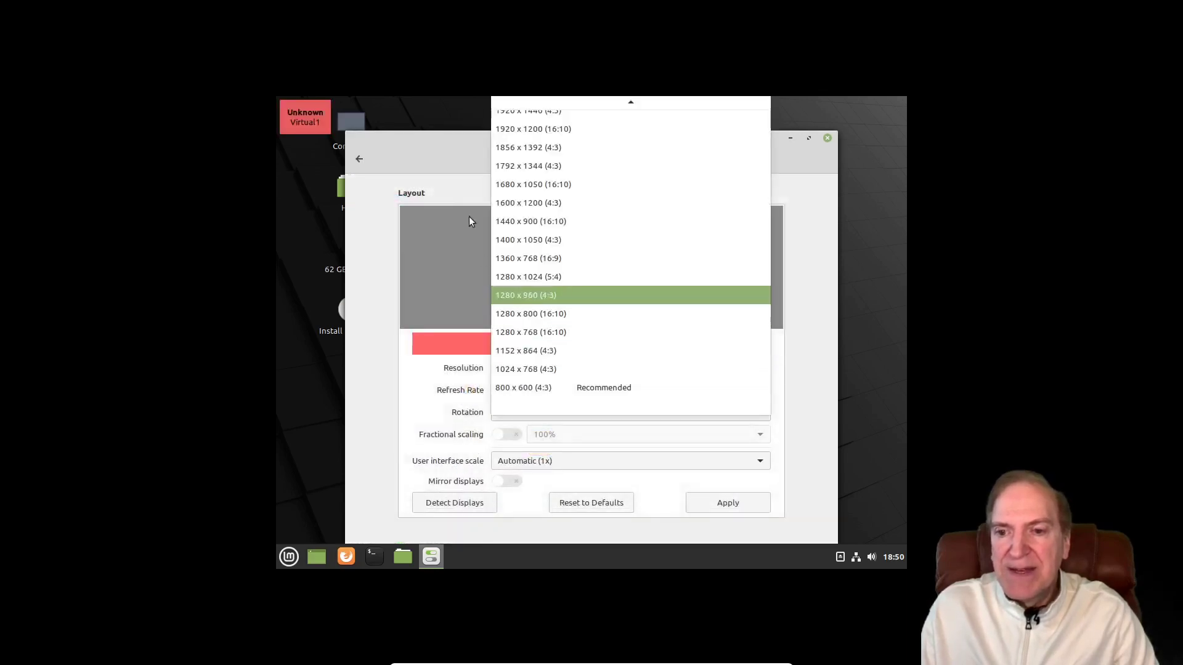
click(494, 225)
click(525, 416)
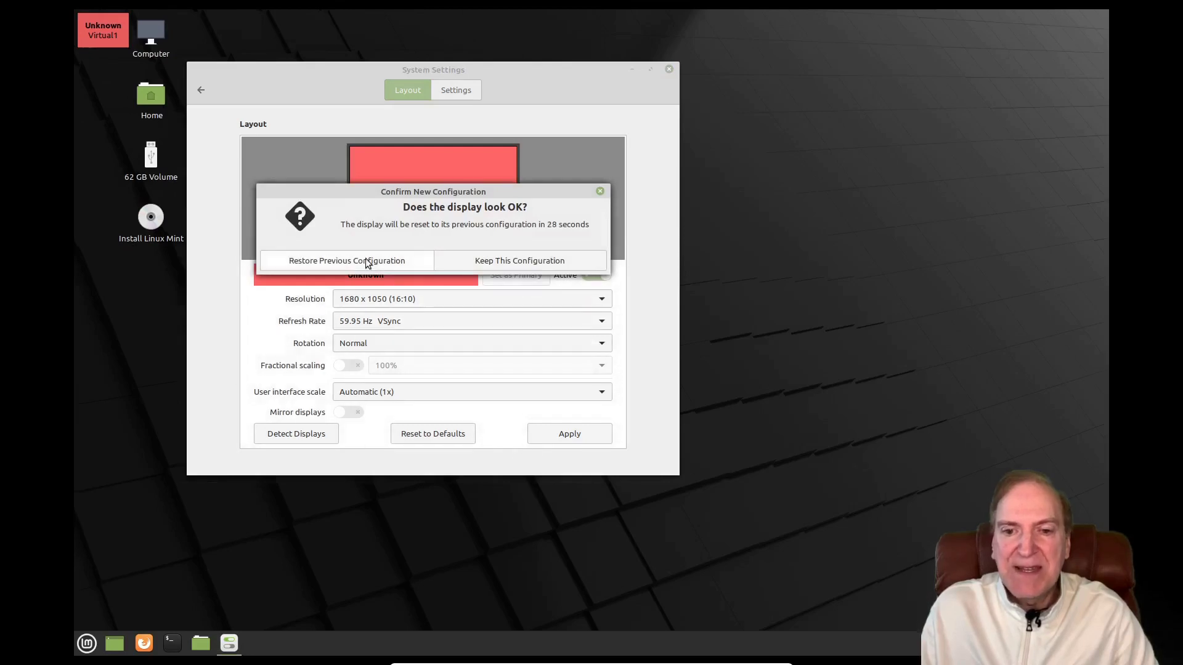
click(466, 263)
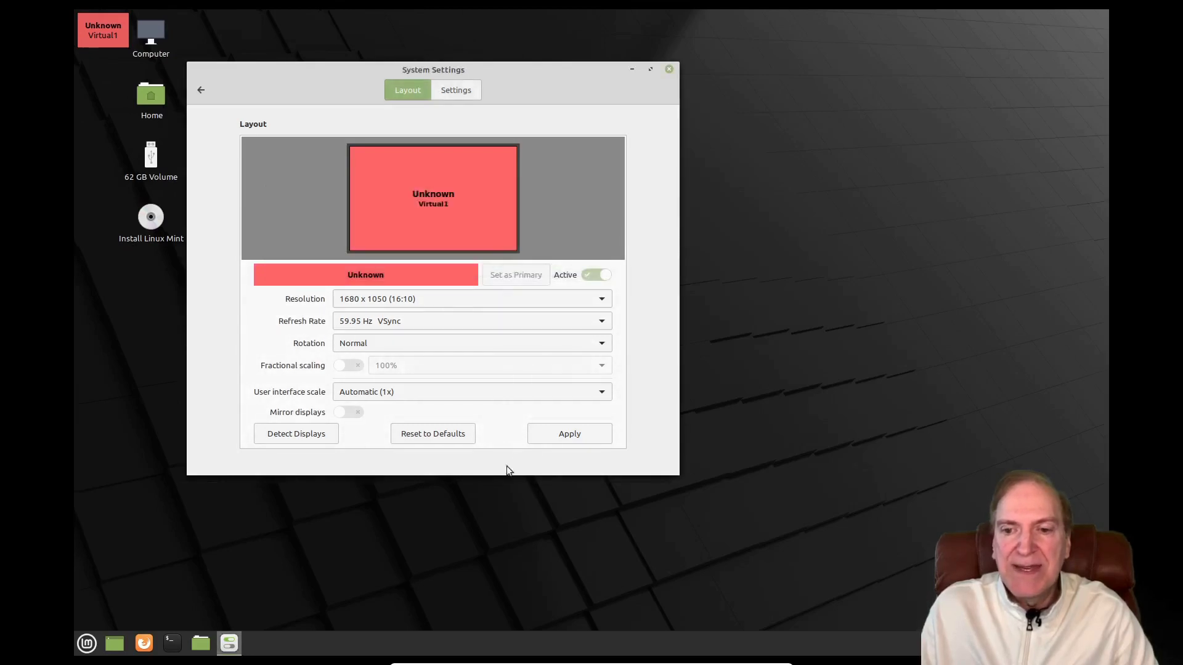
click(670, 69)
Select the 62 GB volume on the desktop, then launch the Linux Mint installer.
click(147, 163)
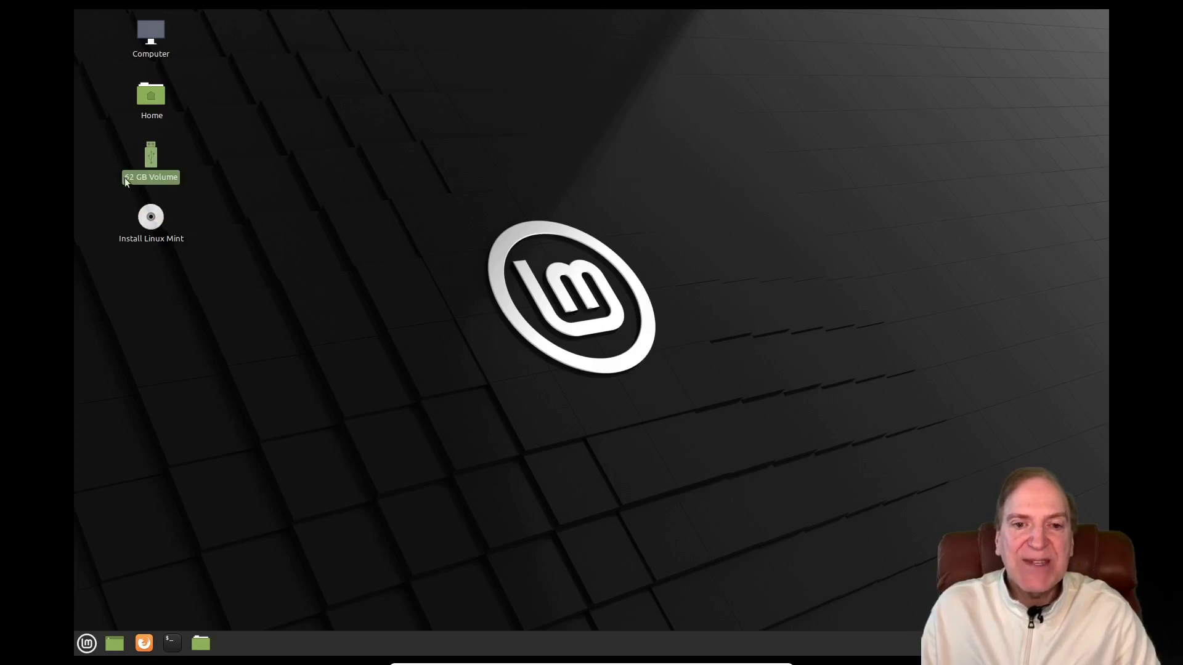
click(149, 224)
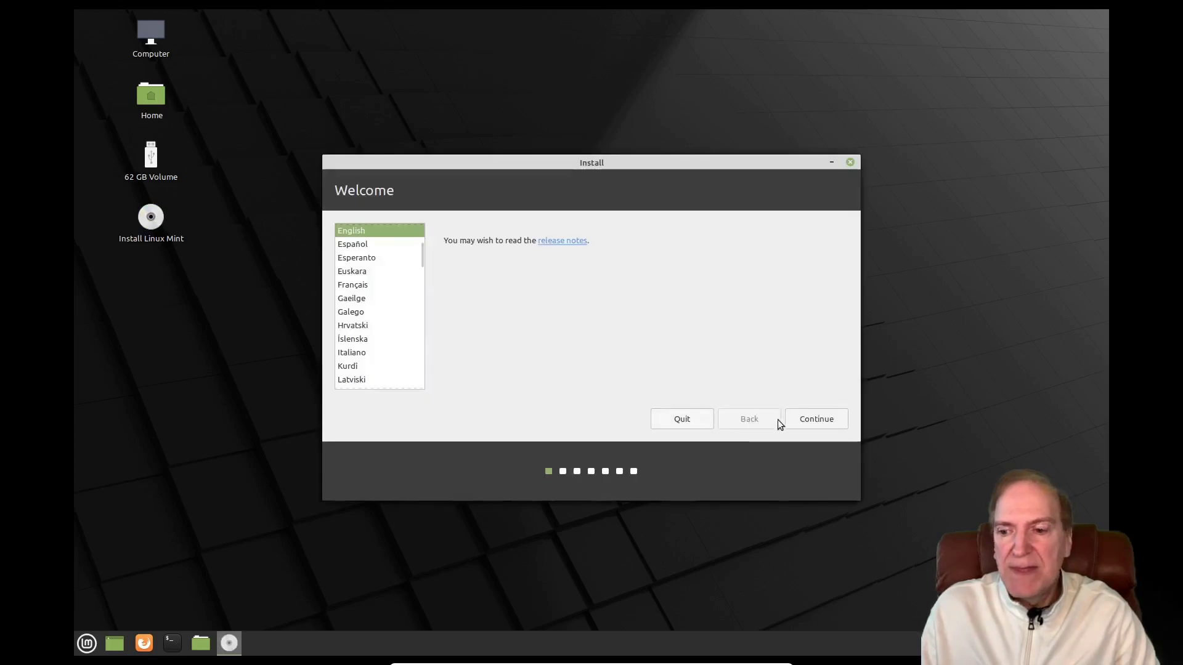
Continue the installer in English with multimedia codecs enabled, and decline unmounting the partitions on /dev/sda.
click(810, 419)
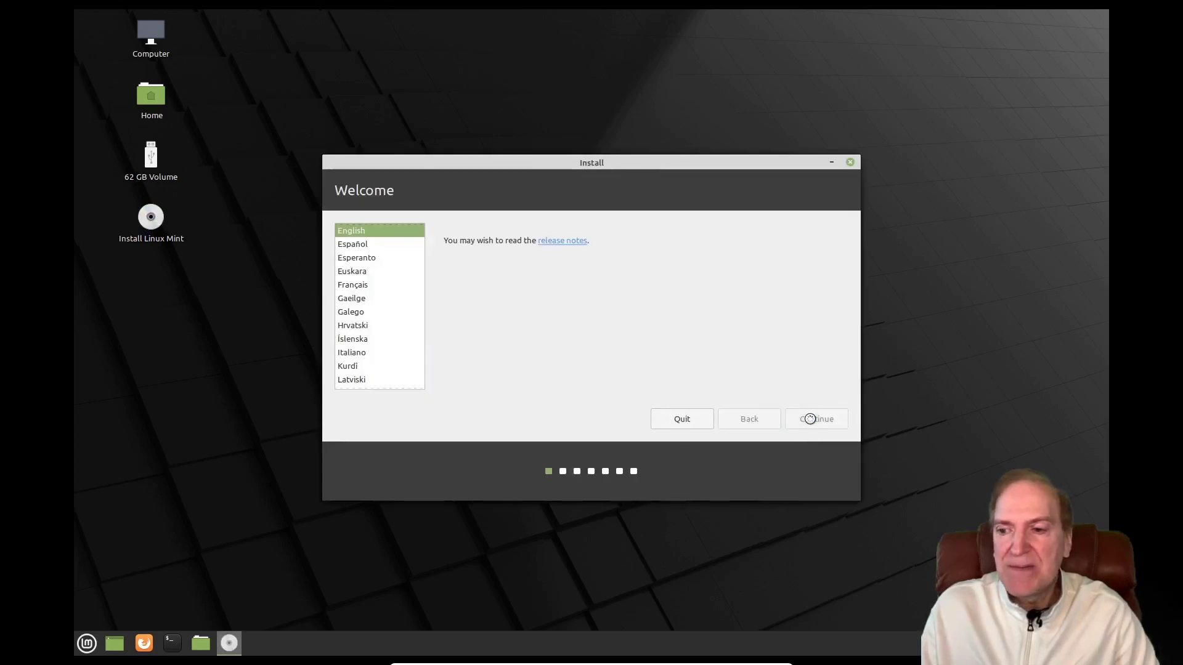
click(818, 419)
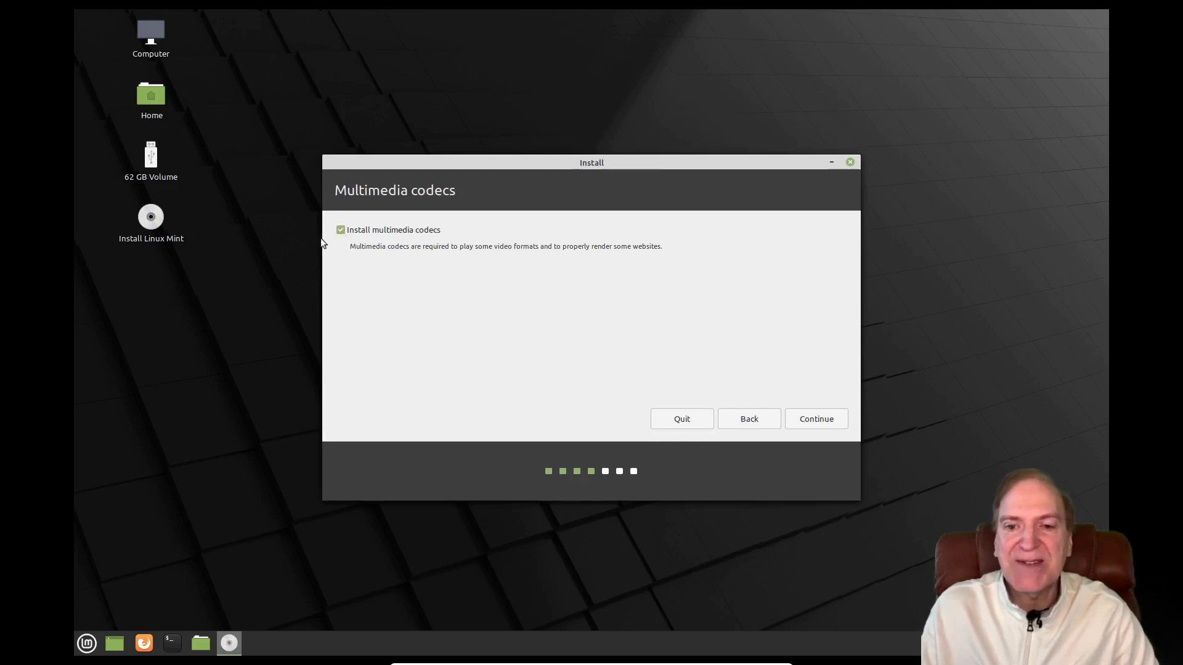
click(807, 419)
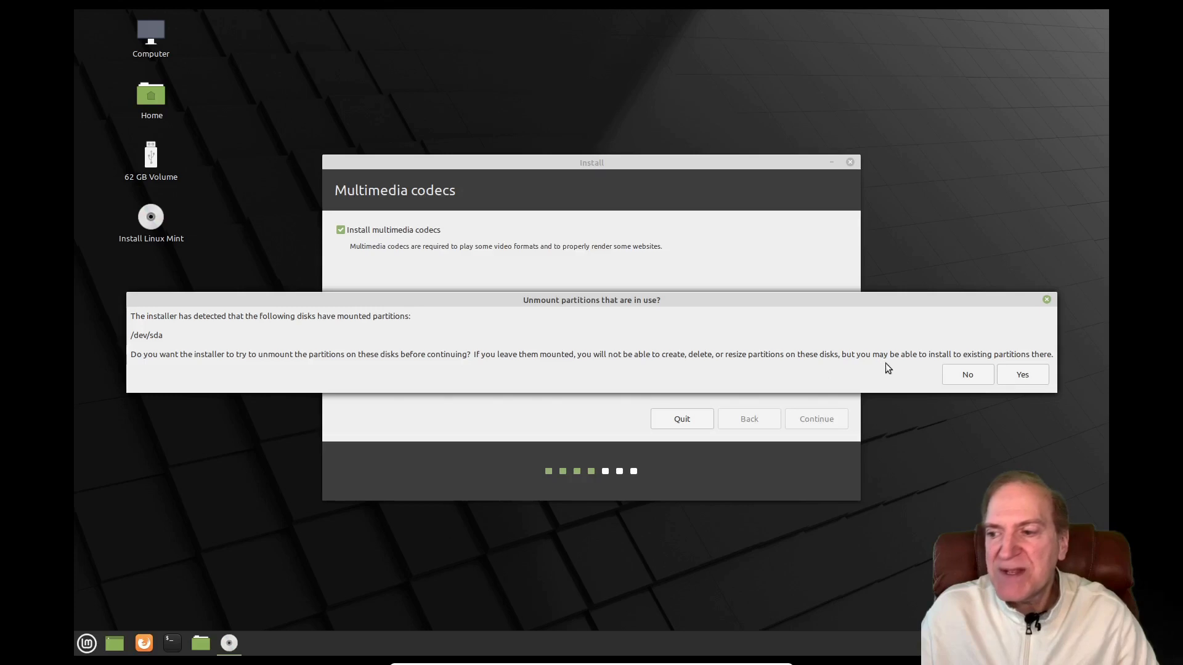
click(968, 377)
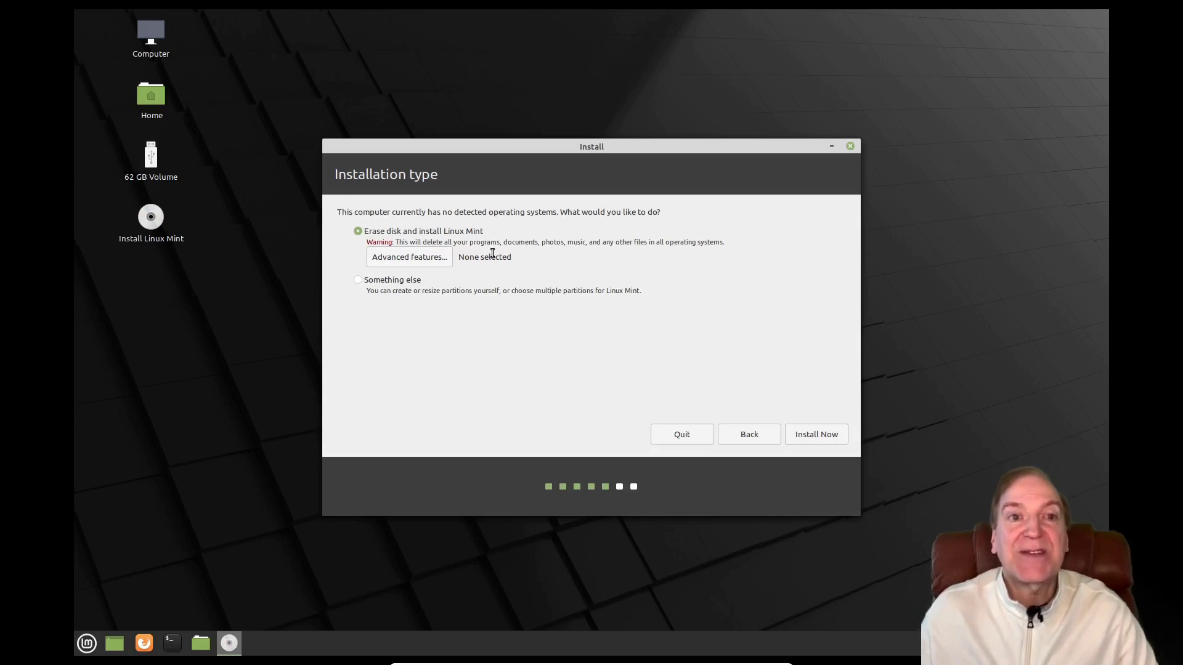
Choose to erase the disk and install Linux Mint, confirm writing the partition changes, and accept New York as the location.
click(808, 436)
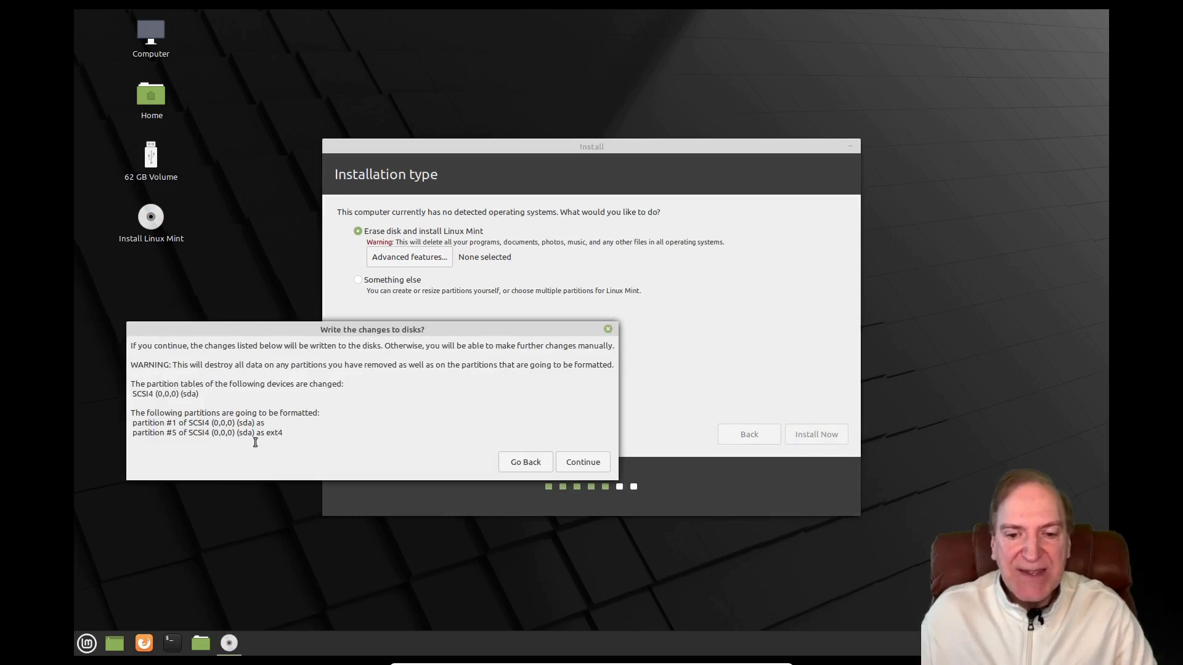
click(581, 462)
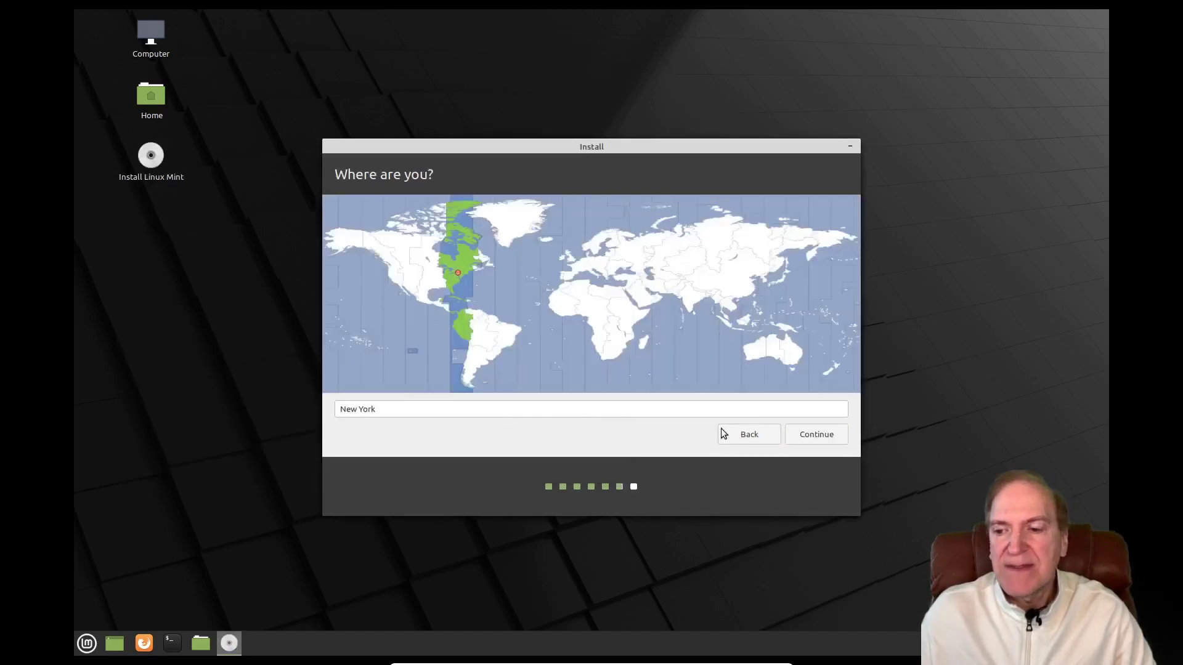
click(819, 435)
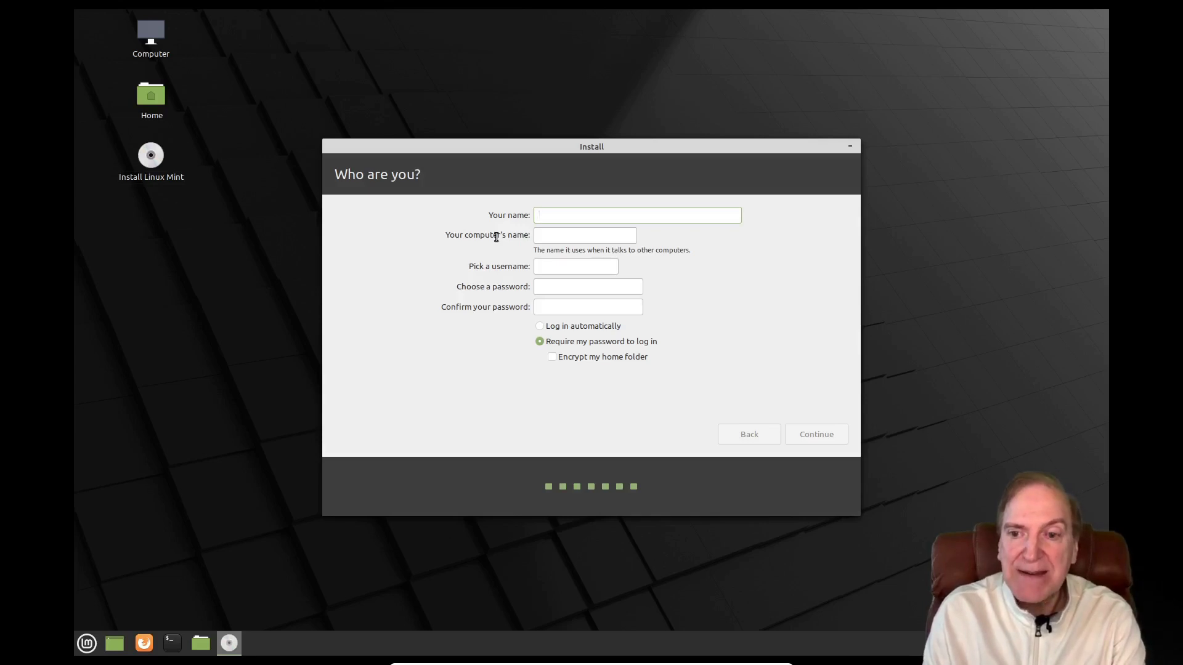
Enter the user's name and the account password with confirmation, keep the password required at login, and continue the installation.
text(Jack)
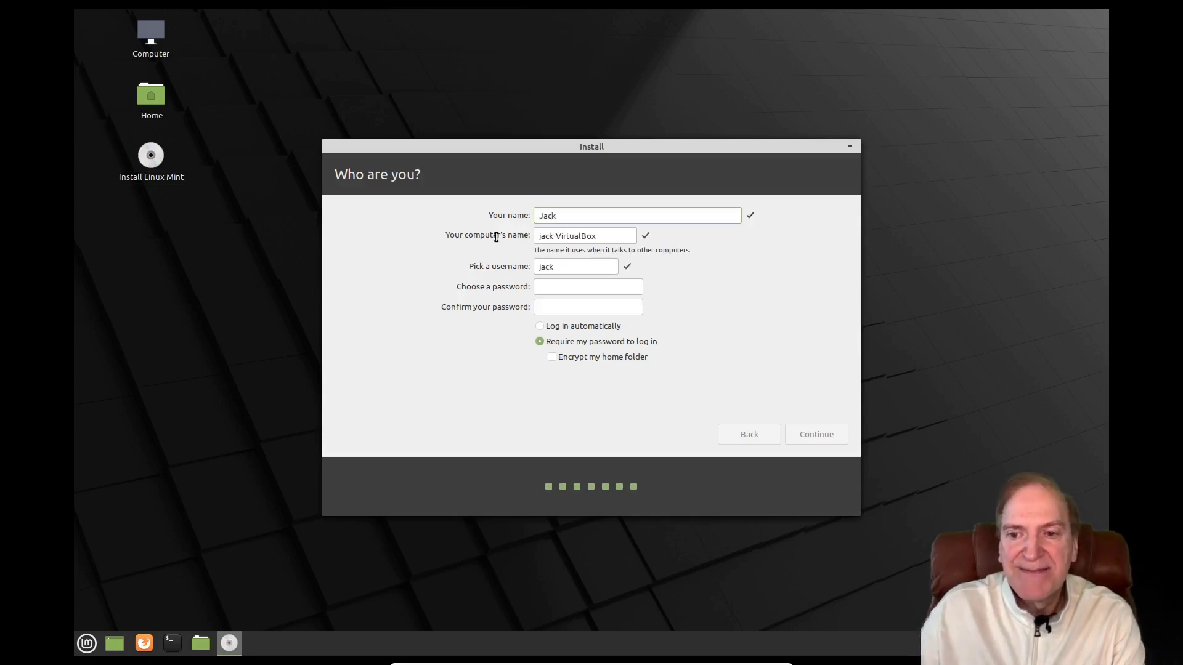
click(548, 283)
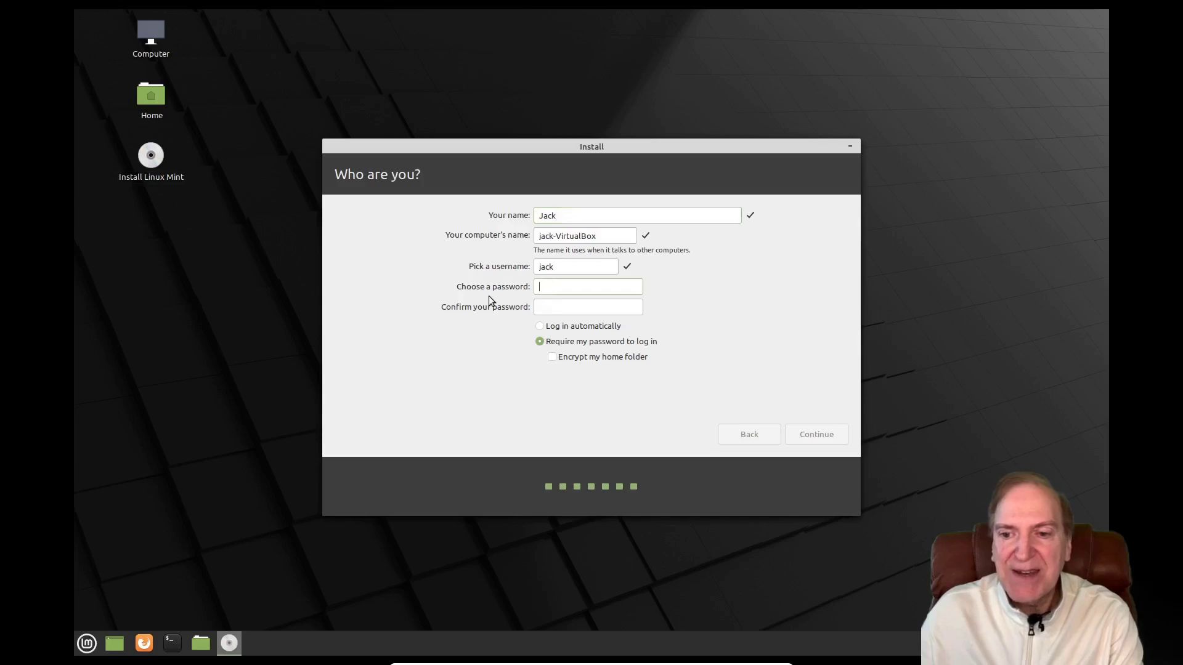
text(•••••••)
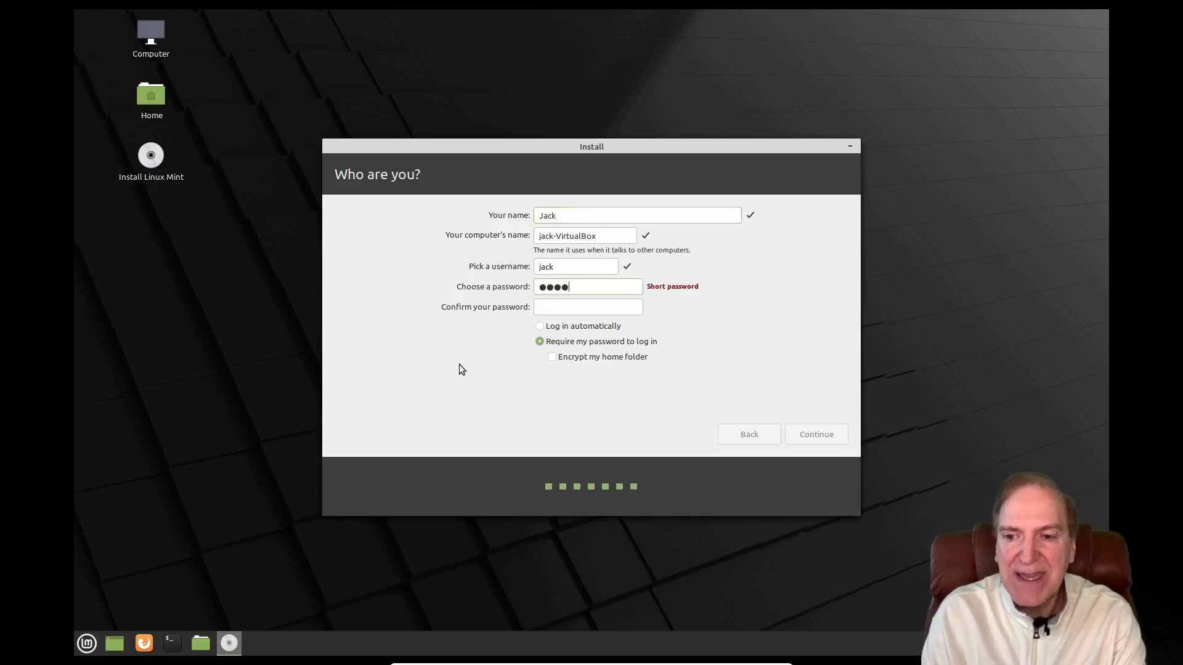
text(•••••••)
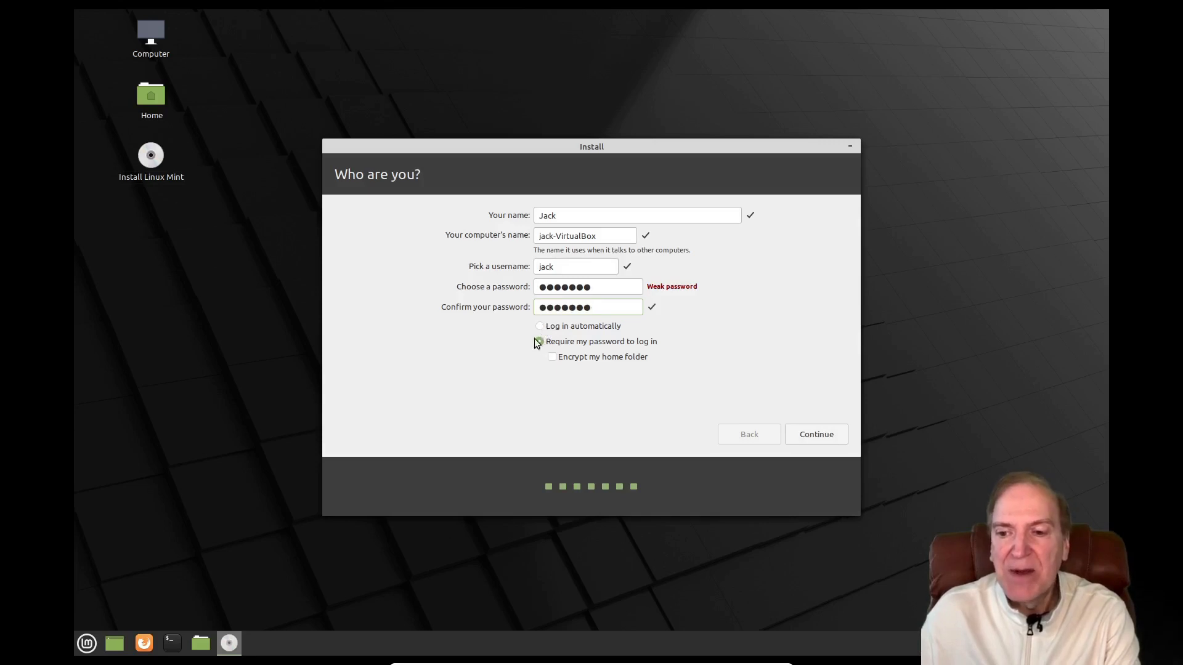
click(811, 435)
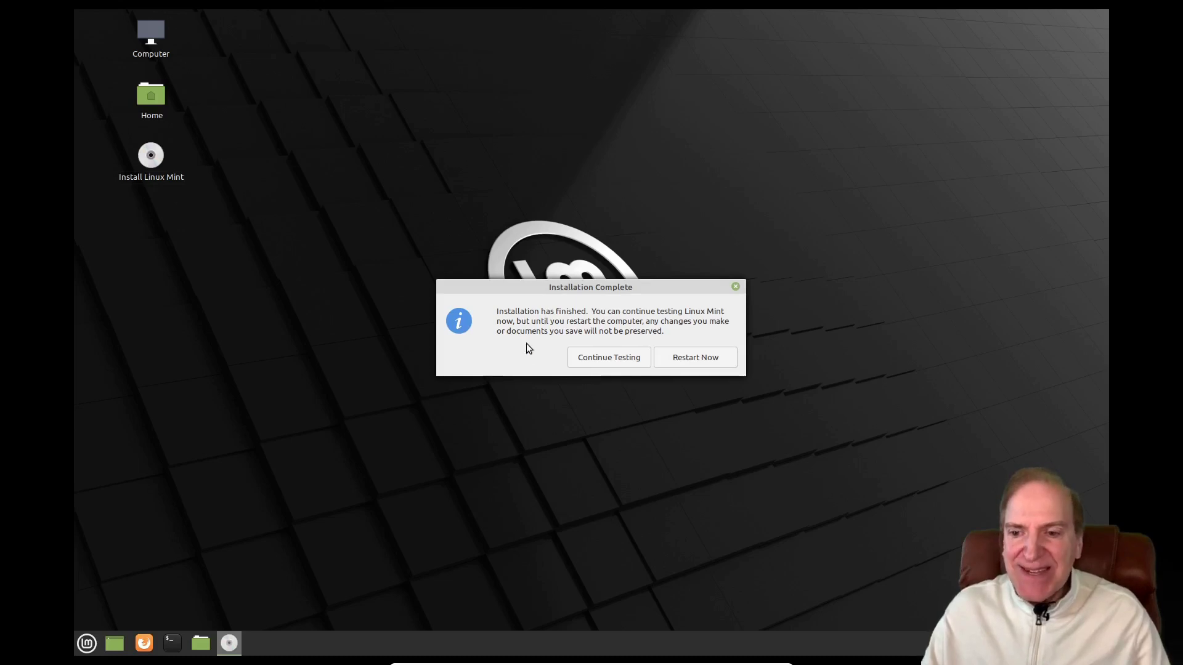
Dismiss the installation-complete dialog and shut down the Linux Mint live session.
click(738, 290)
click(86, 644)
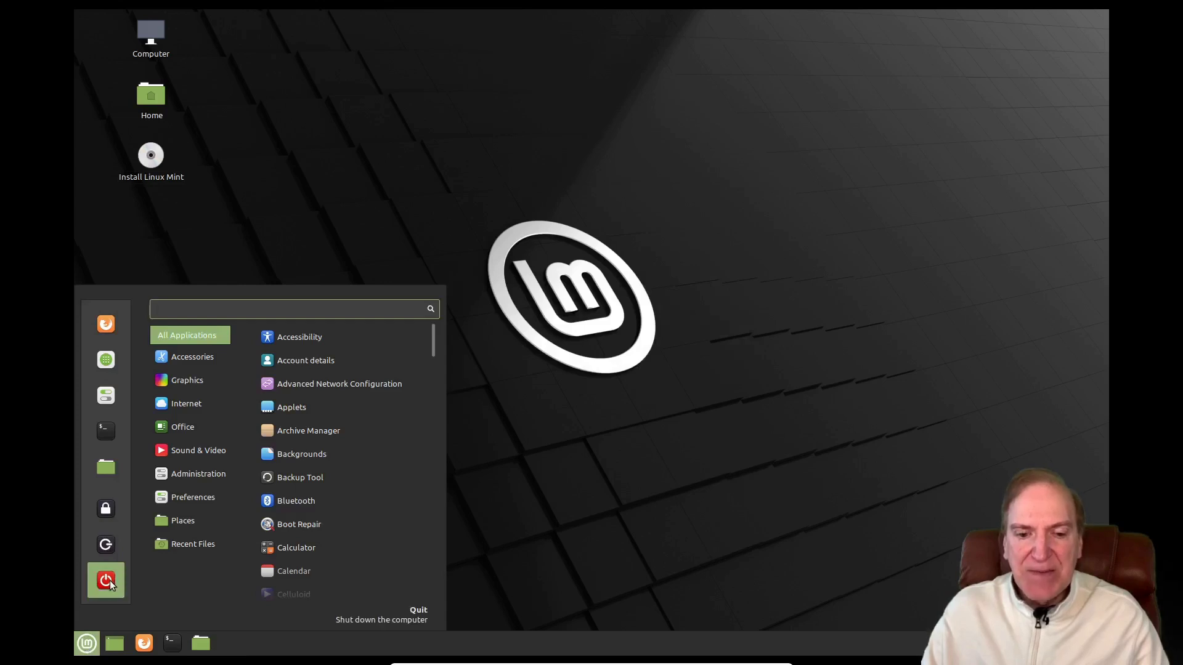
click(106, 580)
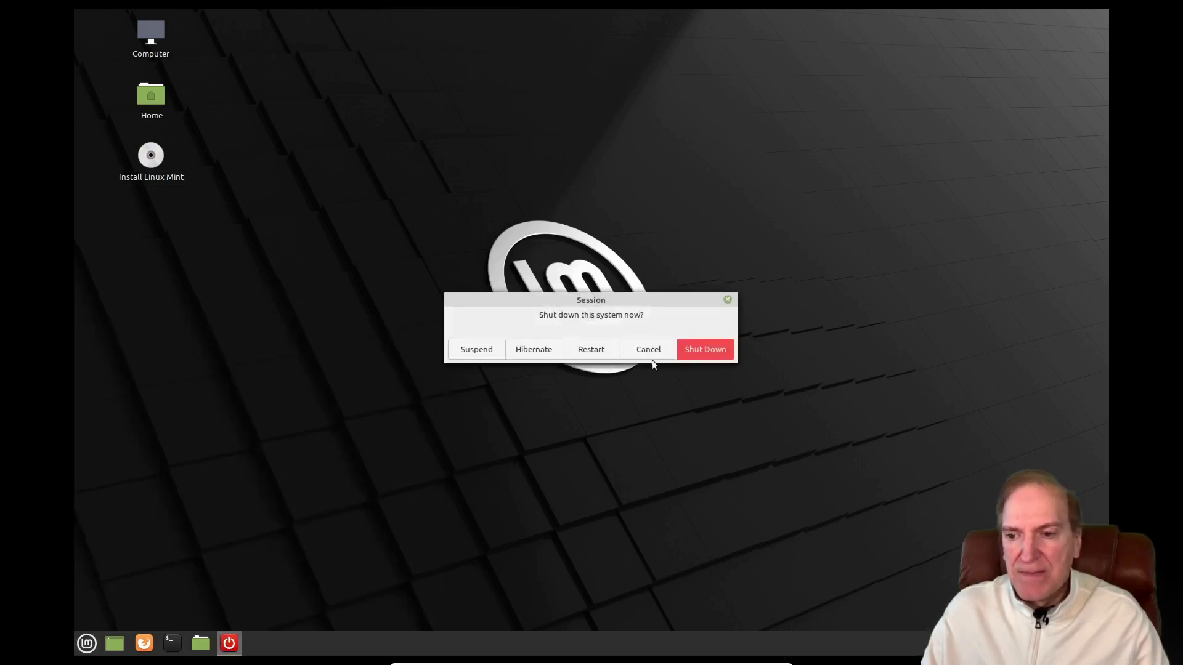
click(693, 349)
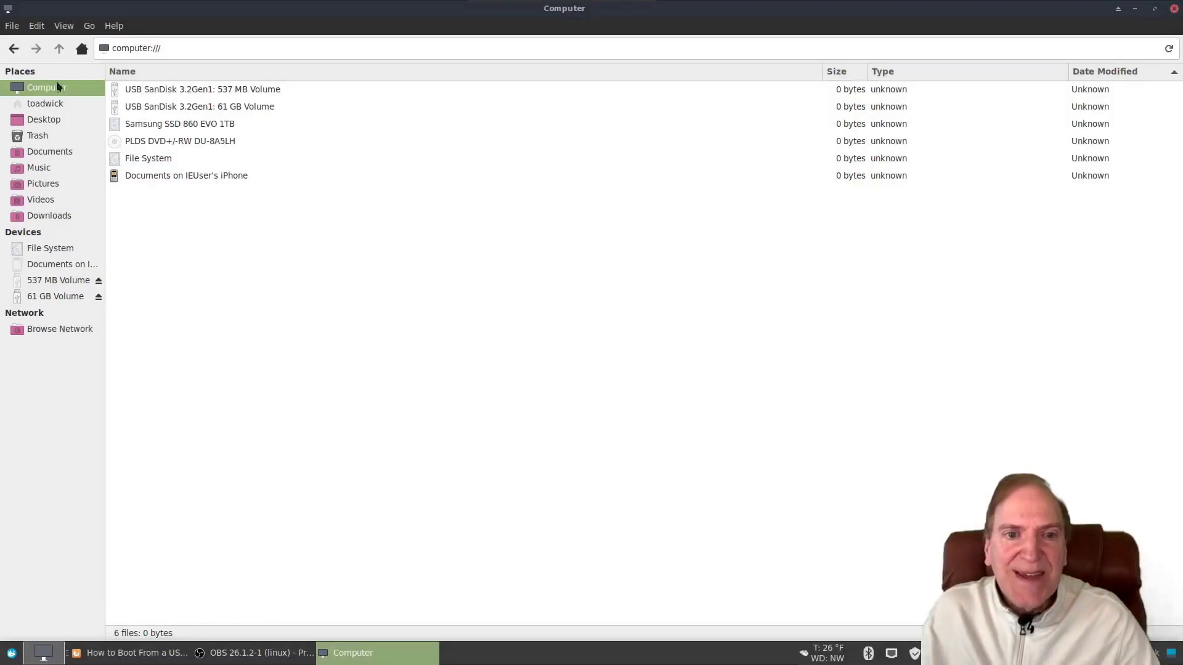
Open the SanDisk drive's 61 GB volume in the host's file manager and switch to Virtual Machine Manager.
click(48, 298)
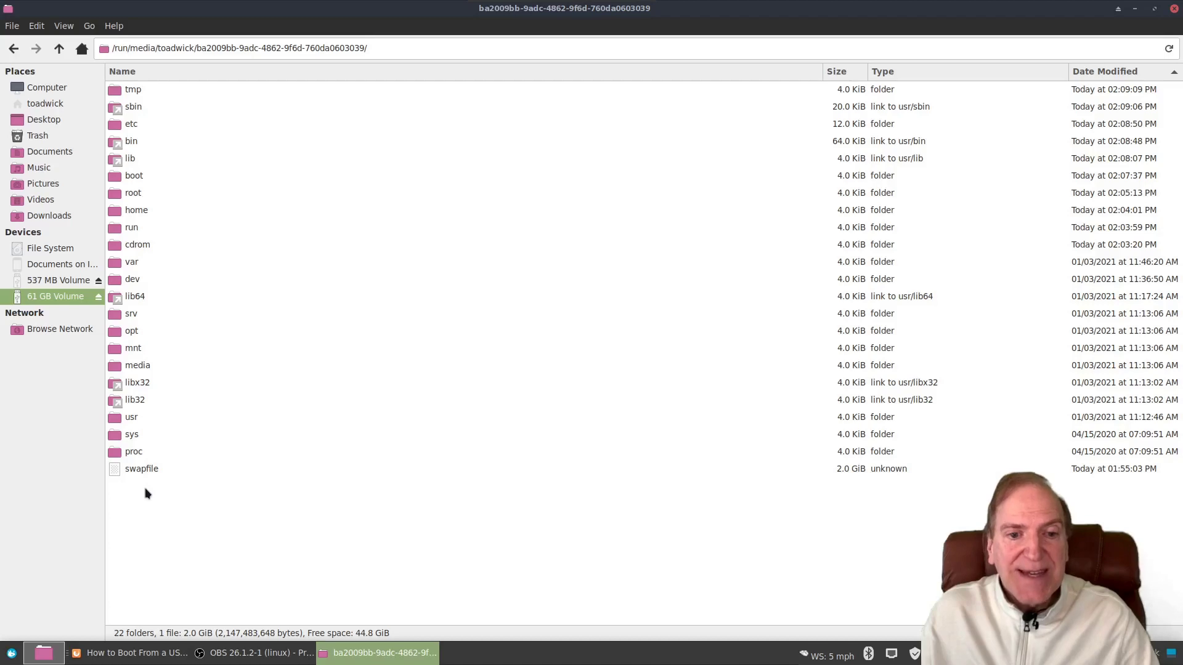
click(13, 653)
click(47, 444)
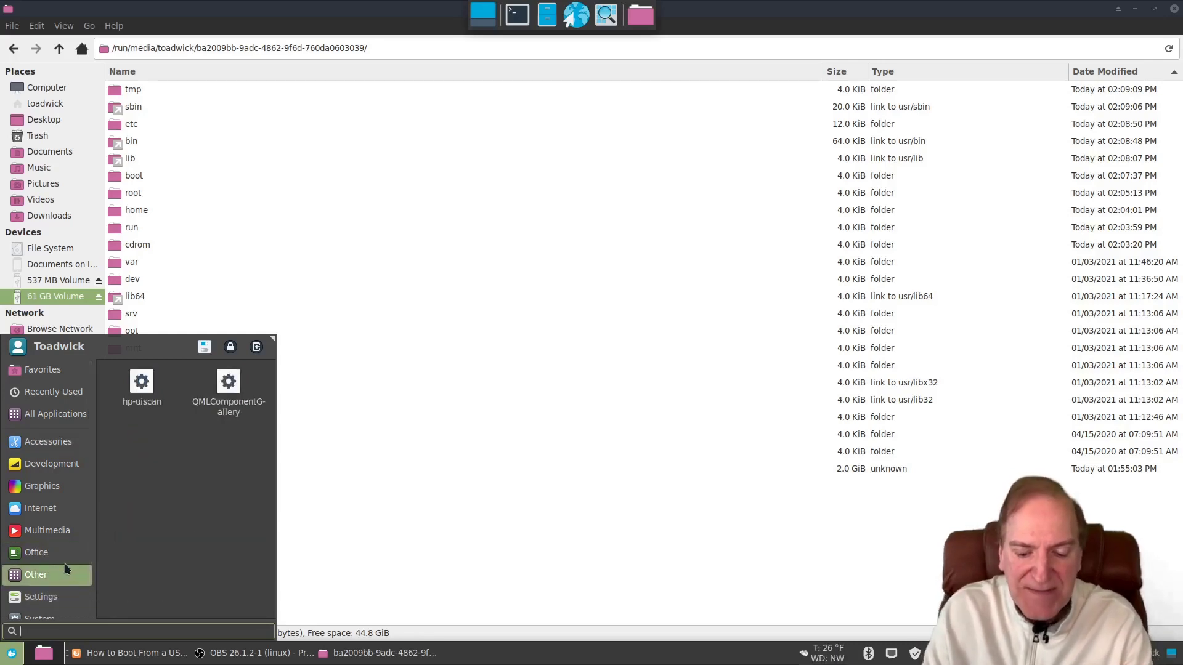
click(315, 387)
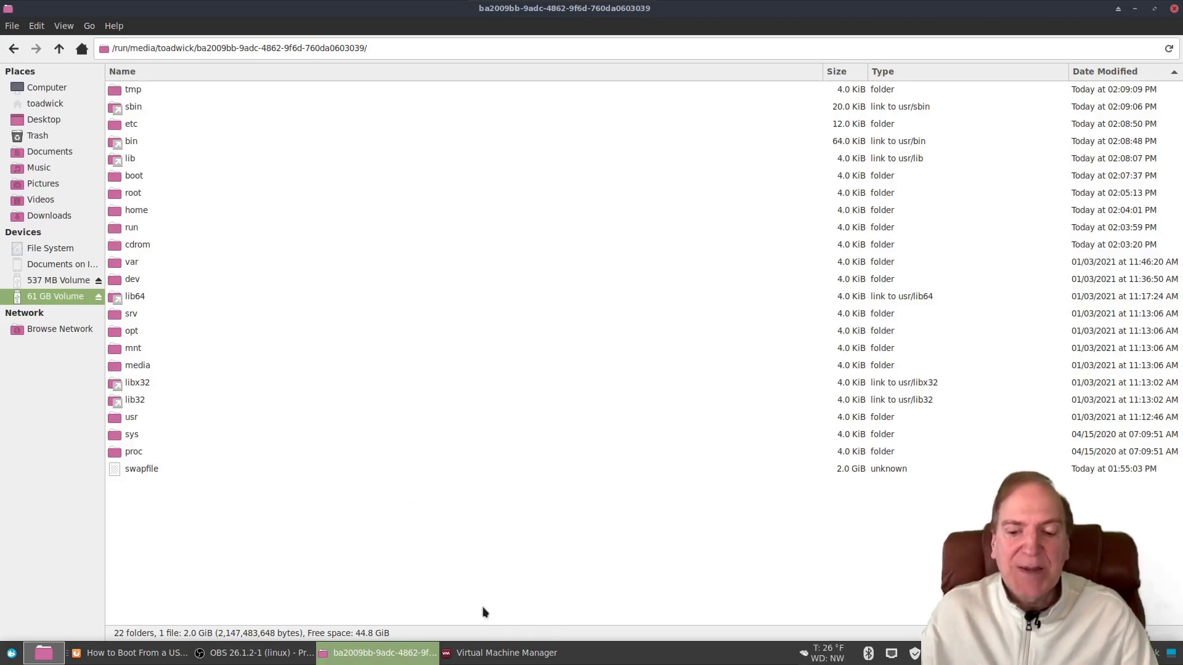
click(489, 651)
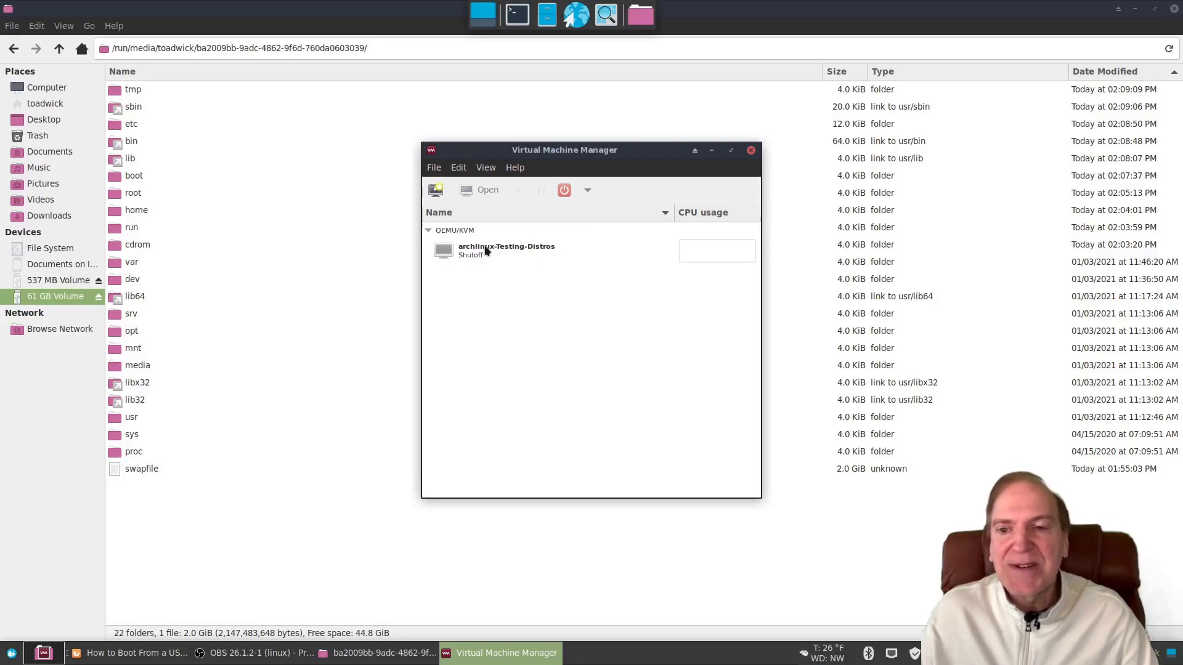
Open the archlinux-Testing-Distros machine without starting it and show its virtual hardware details.
click(456, 254)
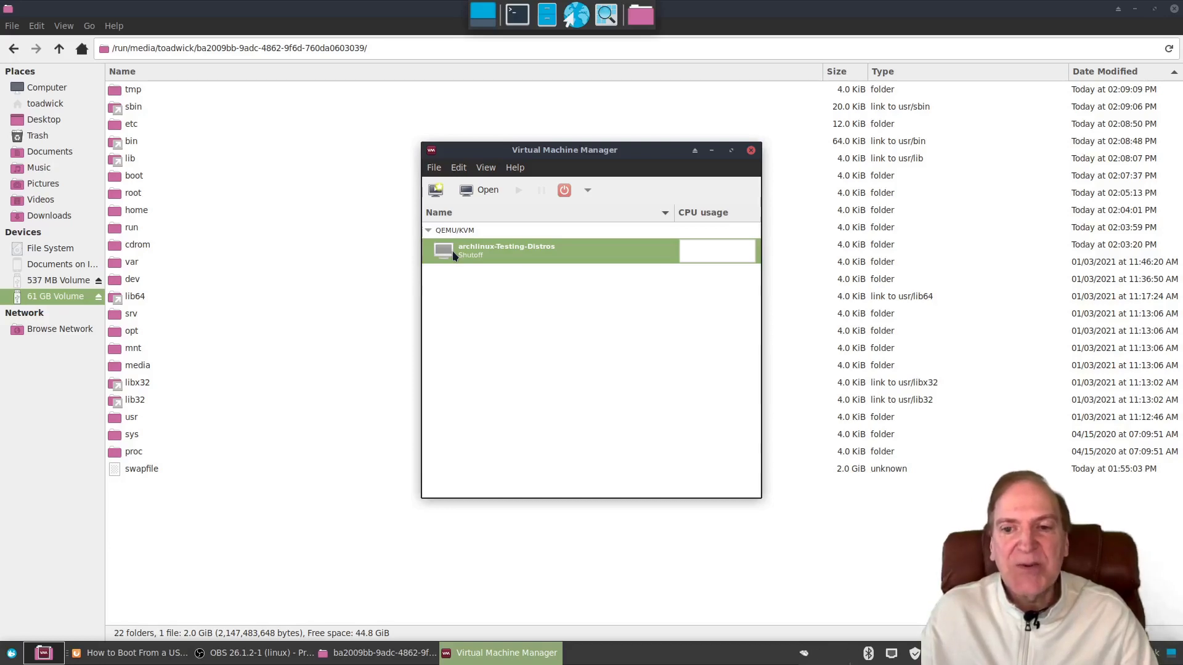
drag(563, 152, 375, 125)
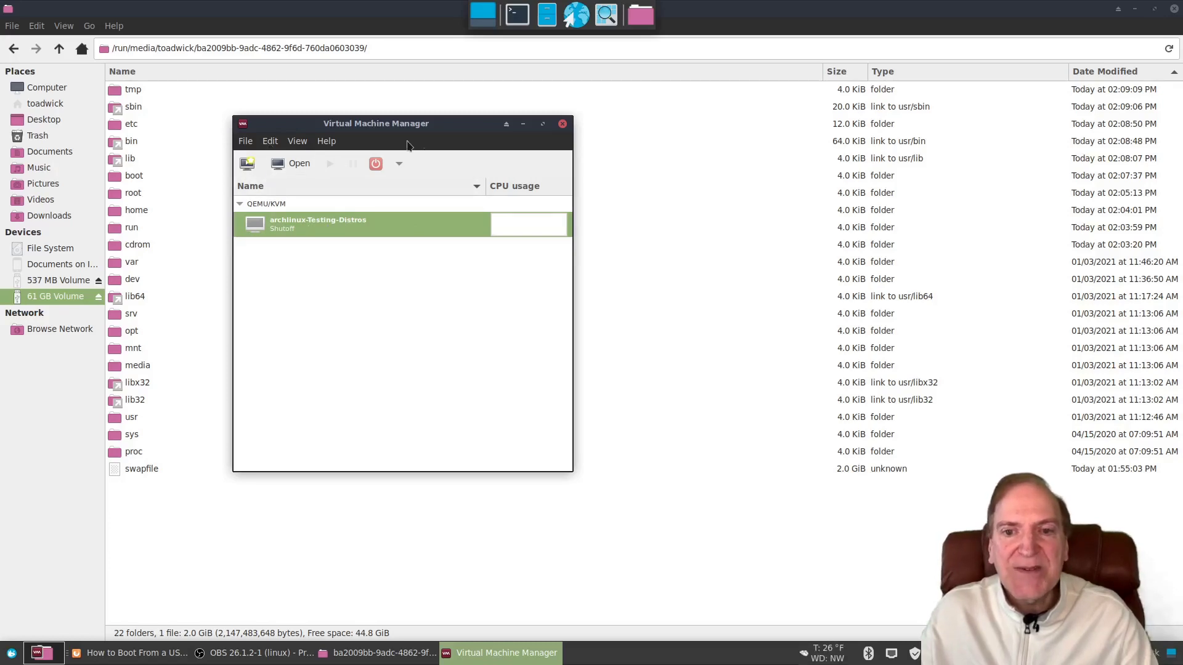
click(543, 124)
click(58, 48)
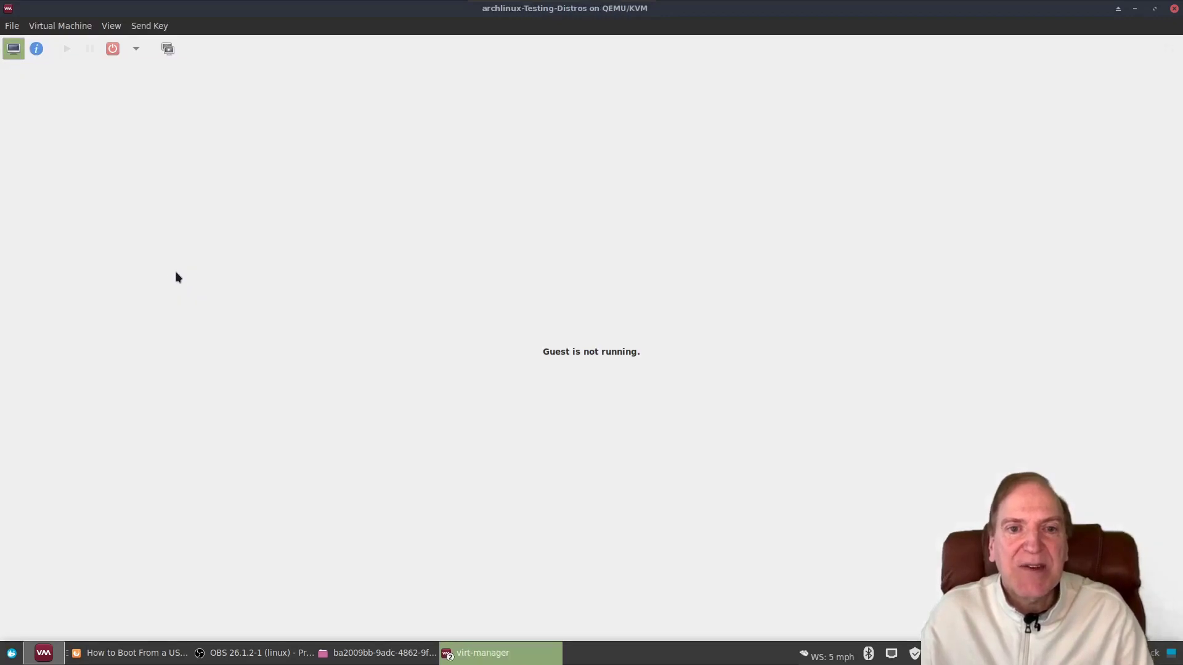
click(36, 55)
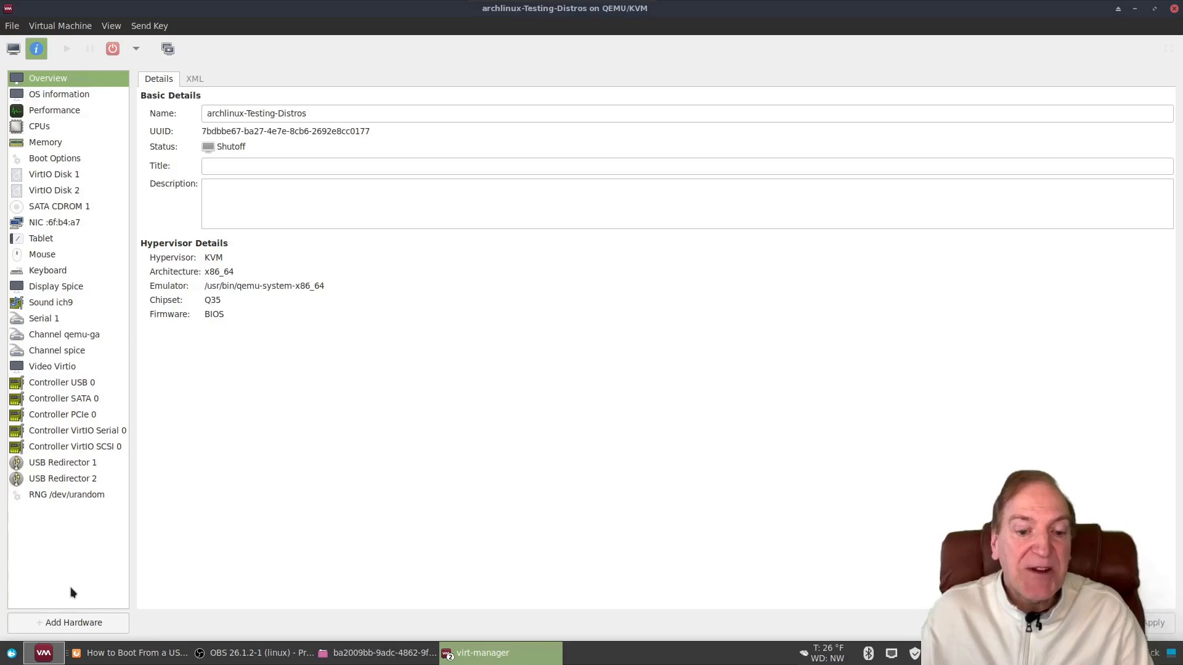
Add the SanDisk Corp. Ultra drive to the virtual machine as a USB host device.
click(66, 621)
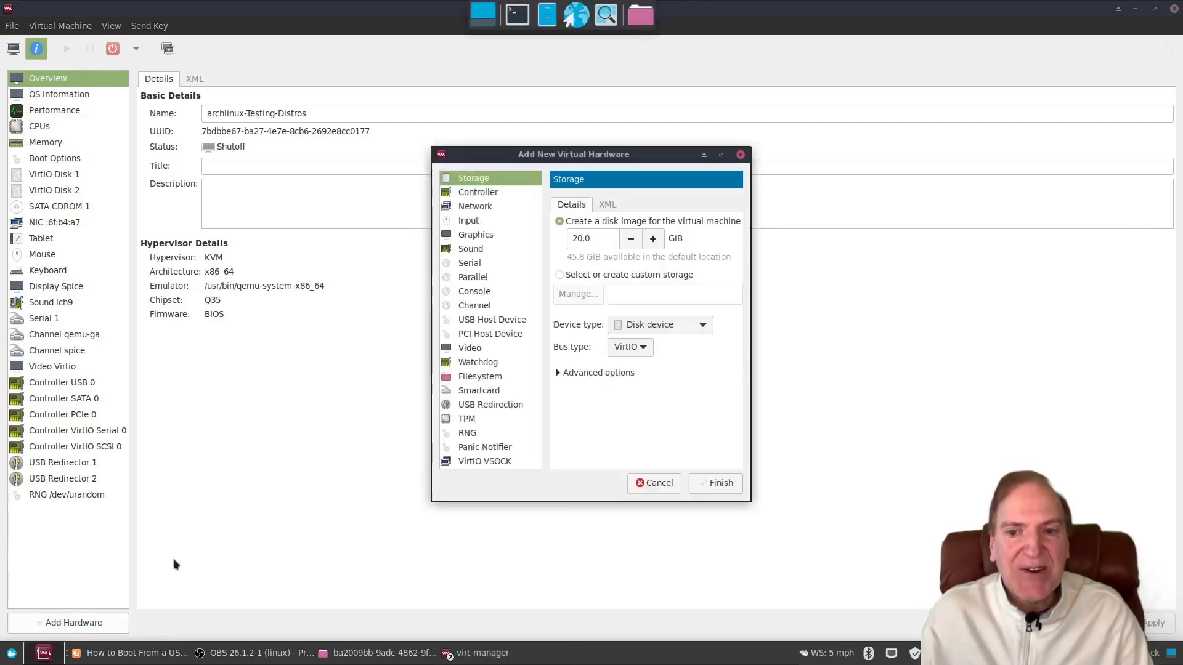
click(476, 322)
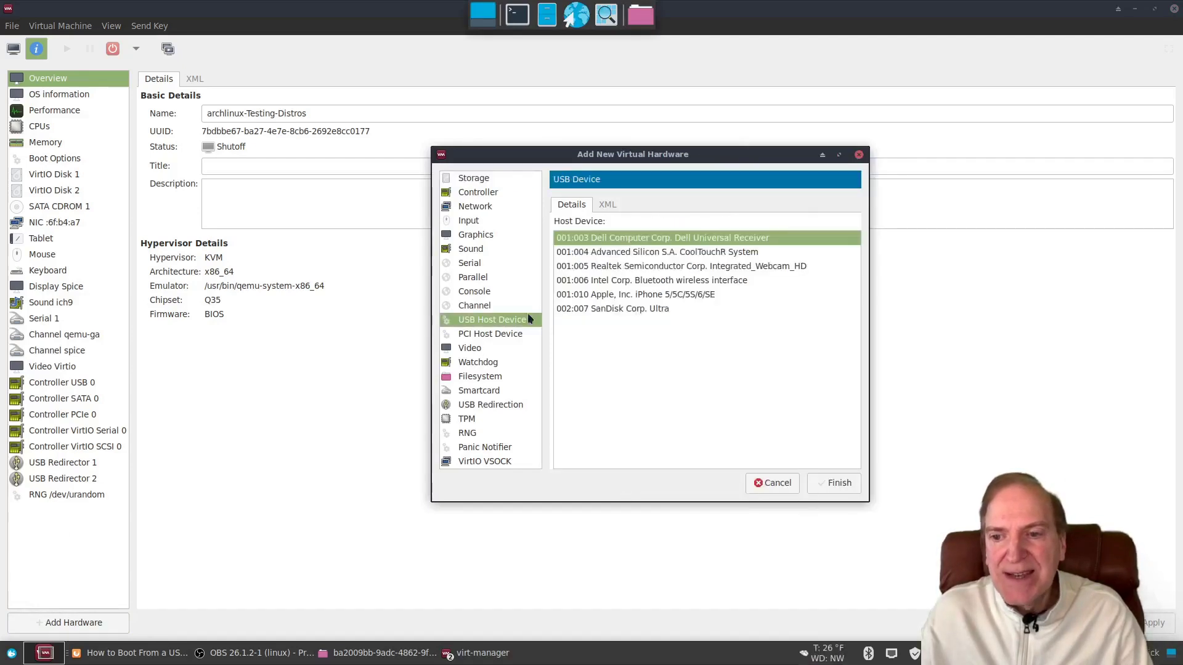
click(598, 310)
click(835, 483)
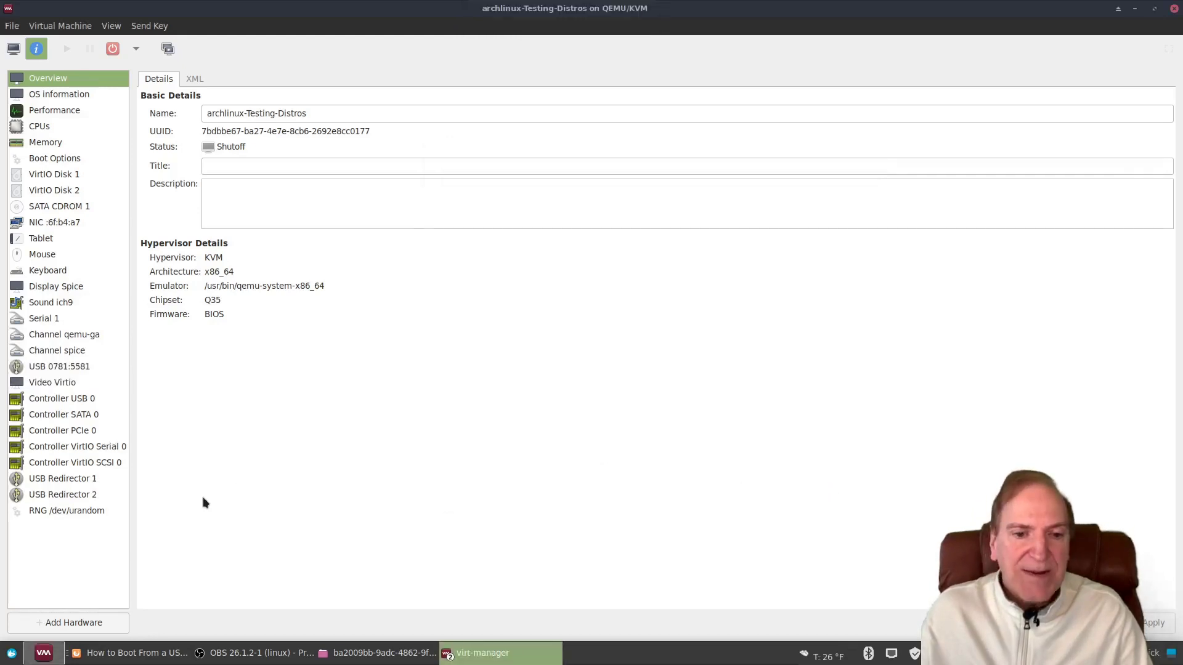
Enable USB 0781:5581 as a boot device and move it to the first position in the boot order.
click(56, 159)
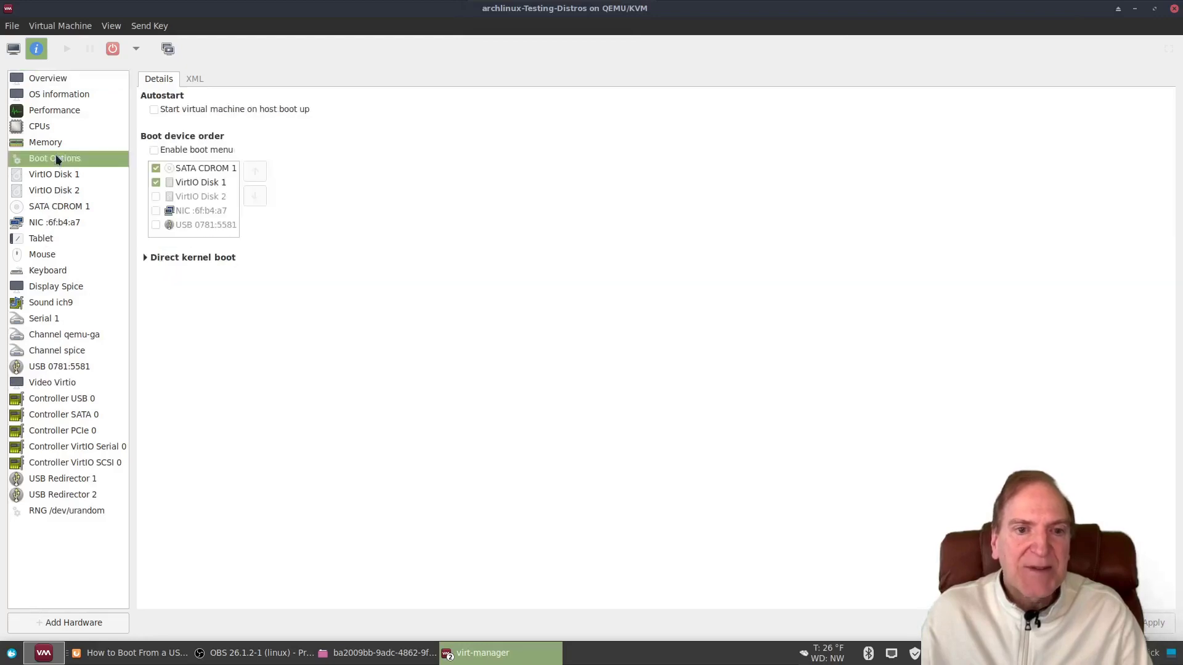
click(156, 225)
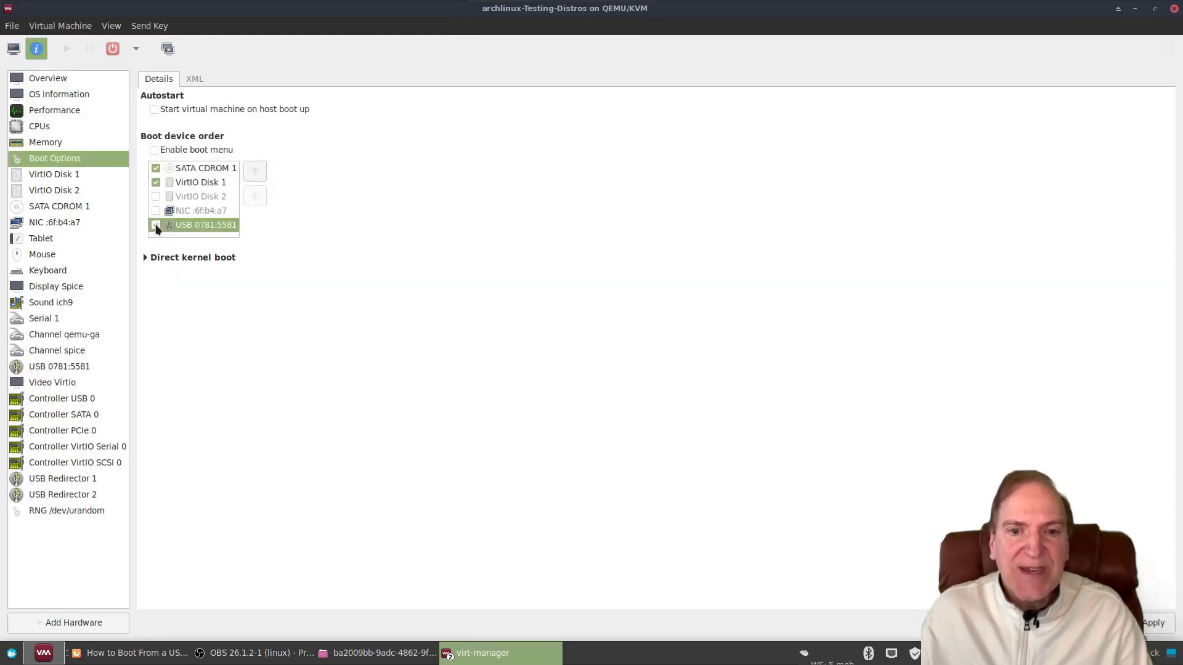
click(255, 172)
click(255, 172)
click(255, 173)
click(255, 173)
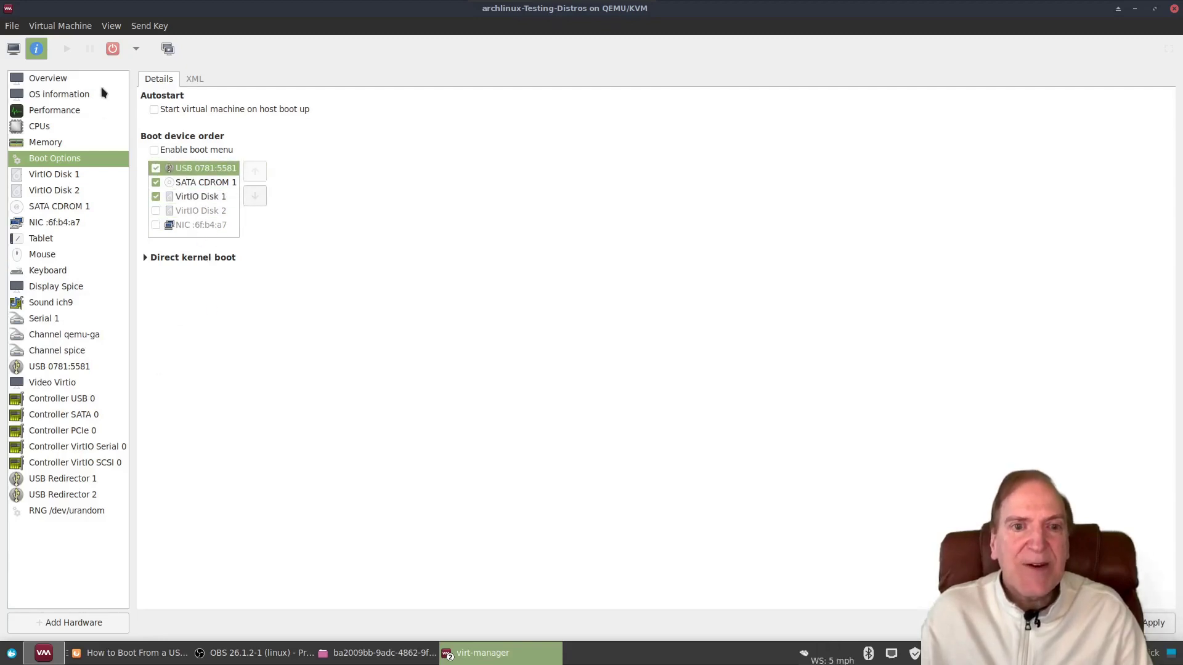
Start the virtual machine with the pending boot changes applied and show its graphical console in full screen.
click(67, 48)
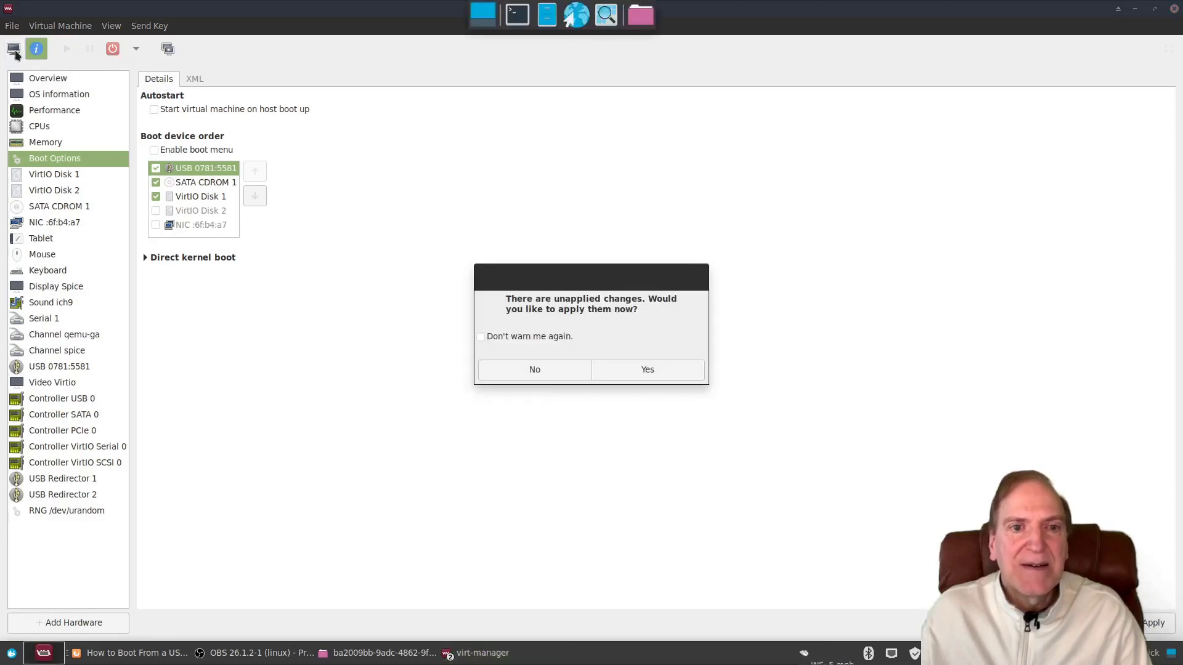
click(626, 368)
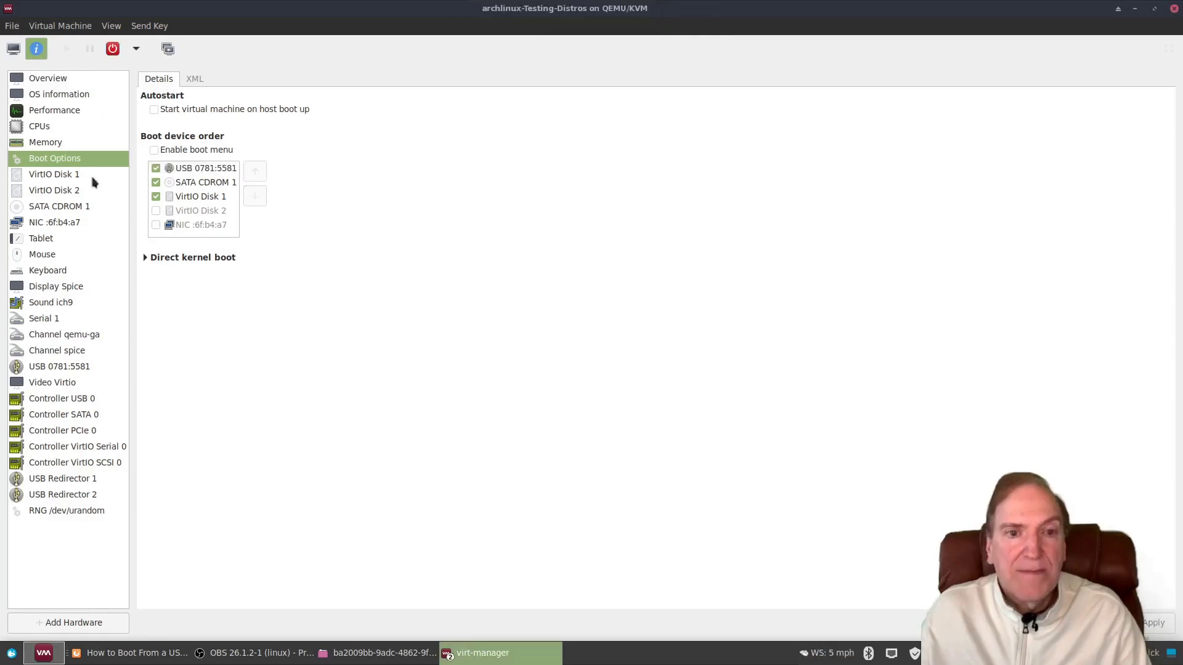
click(13, 49)
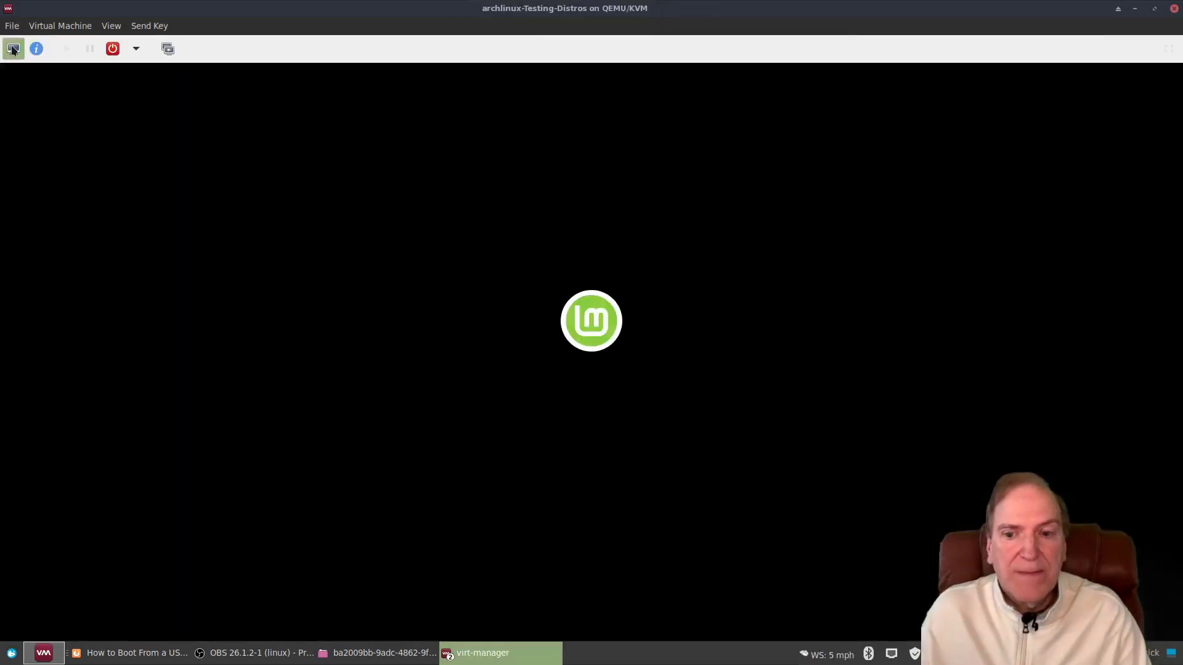
click(112, 29)
click(138, 98)
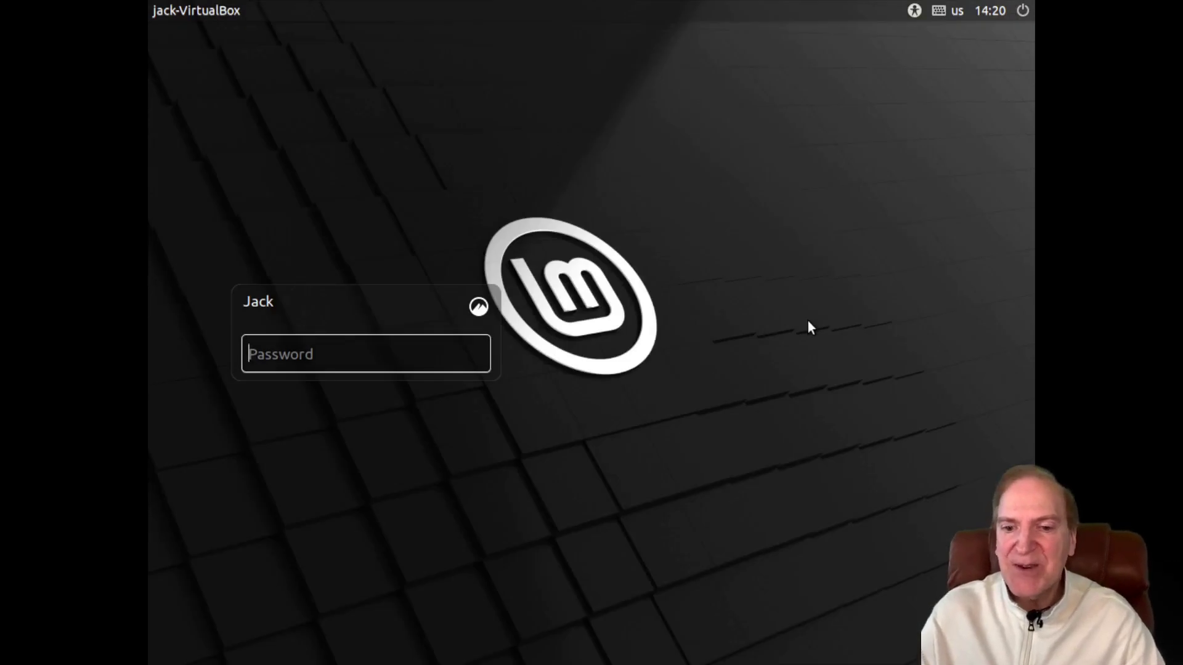
Log in to the installed Linux Mint with the account password and move the Welcome window slightly lower.
text(•••••••)
key(Return)
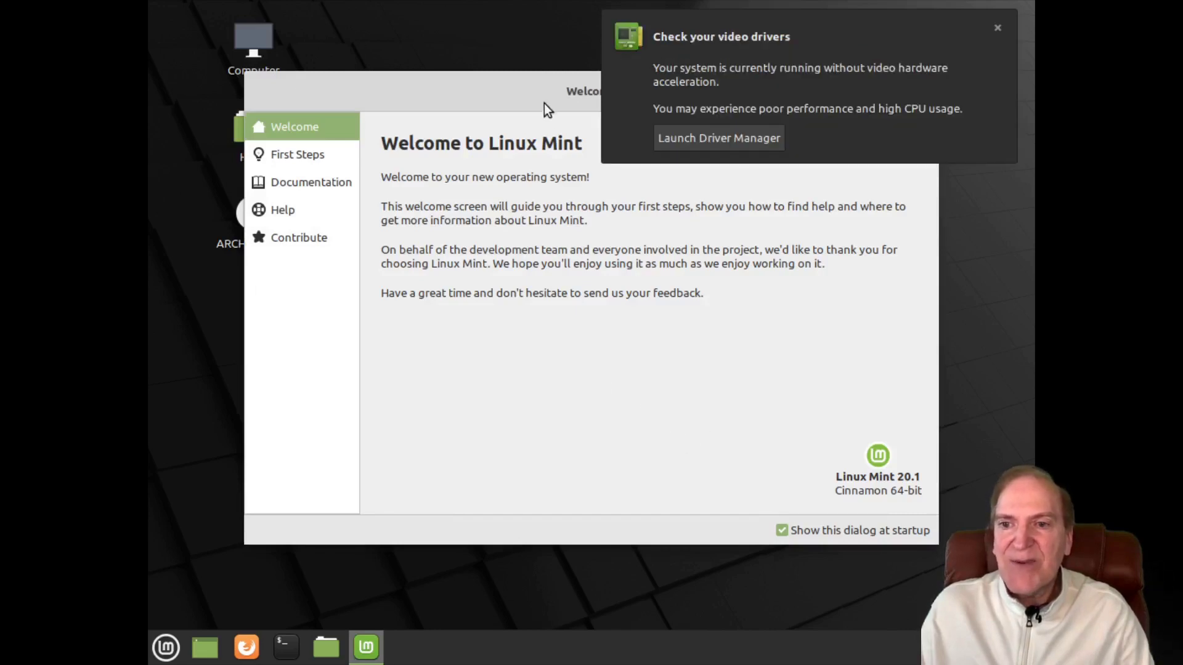
drag(540, 108, 530, 164)
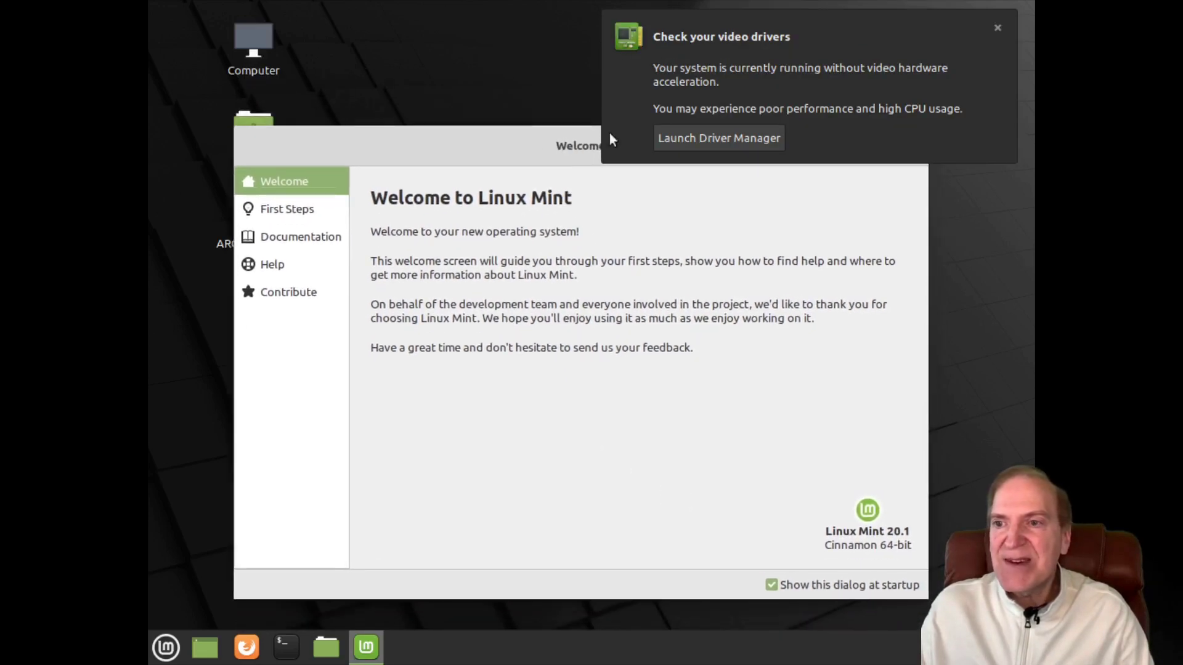
Dismiss the video driver notification and move the Welcome window clear of the desktop icons.
click(997, 28)
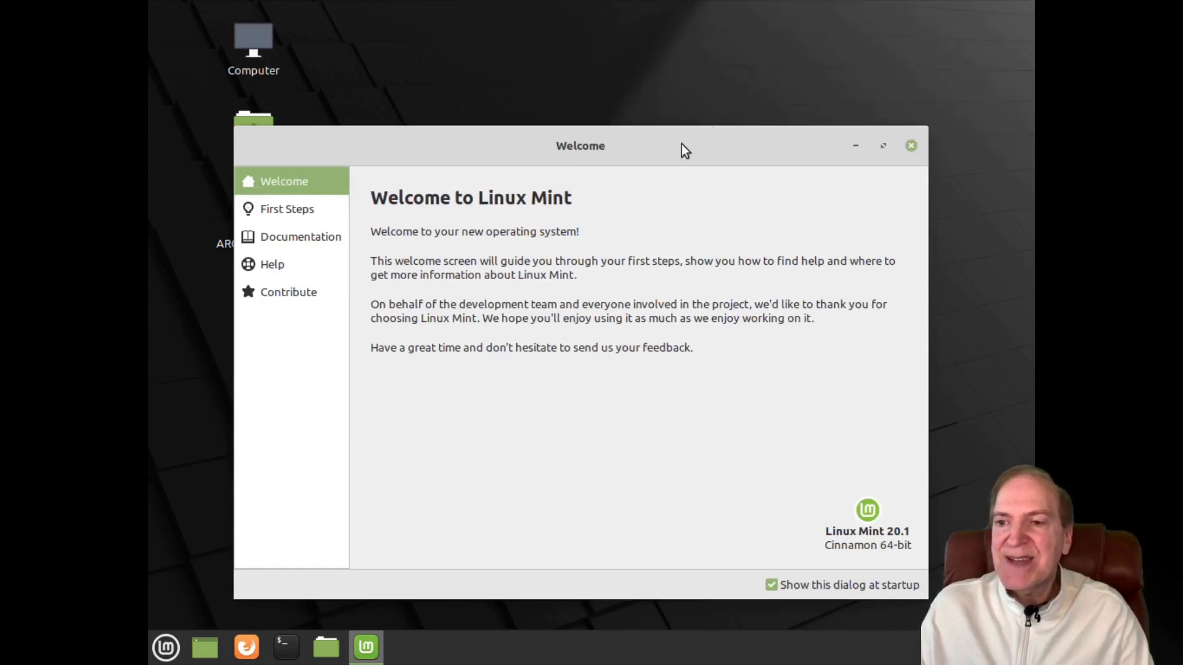
drag(681, 146, 764, 64)
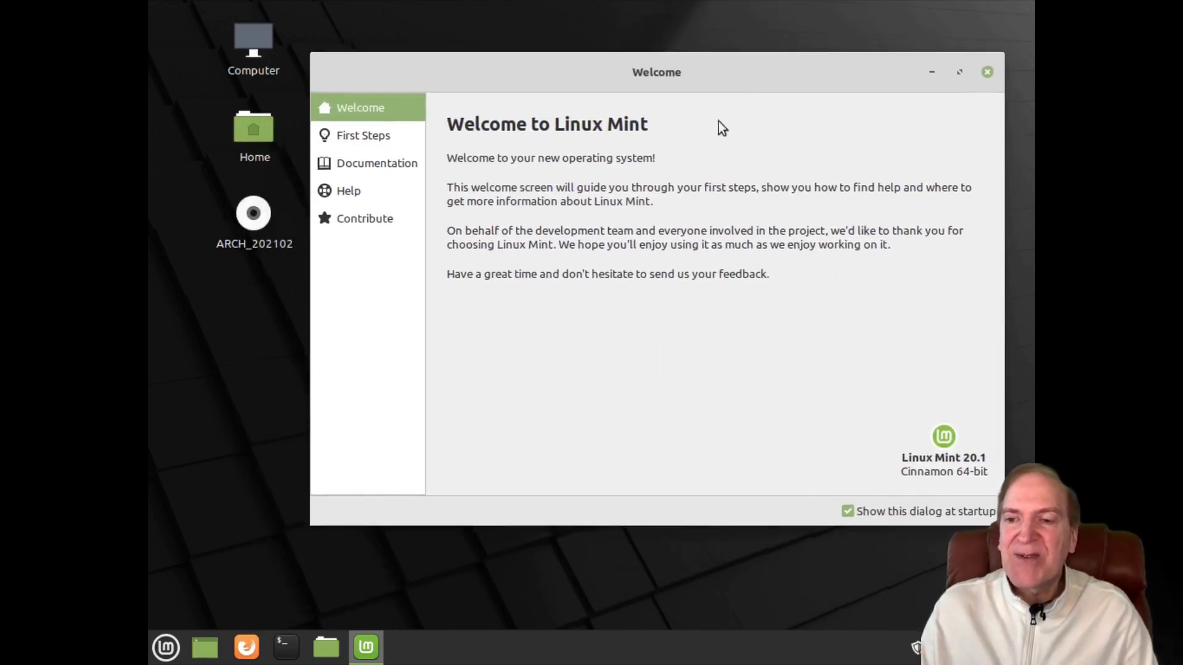
right_click(261, 321)
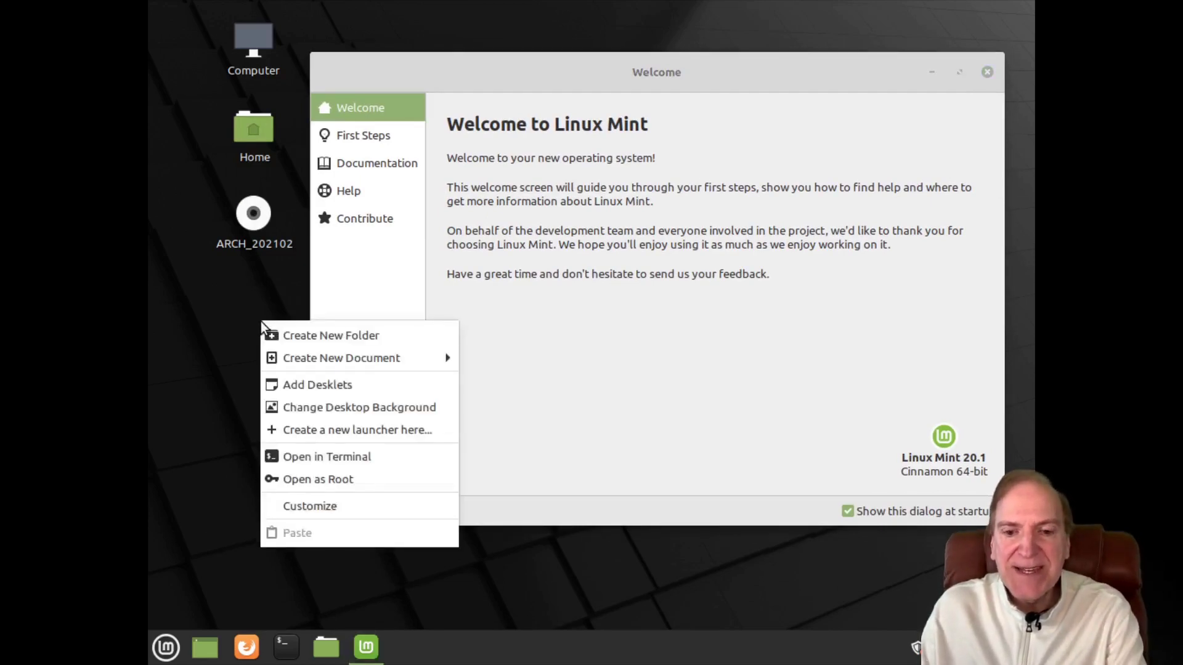
click(223, 478)
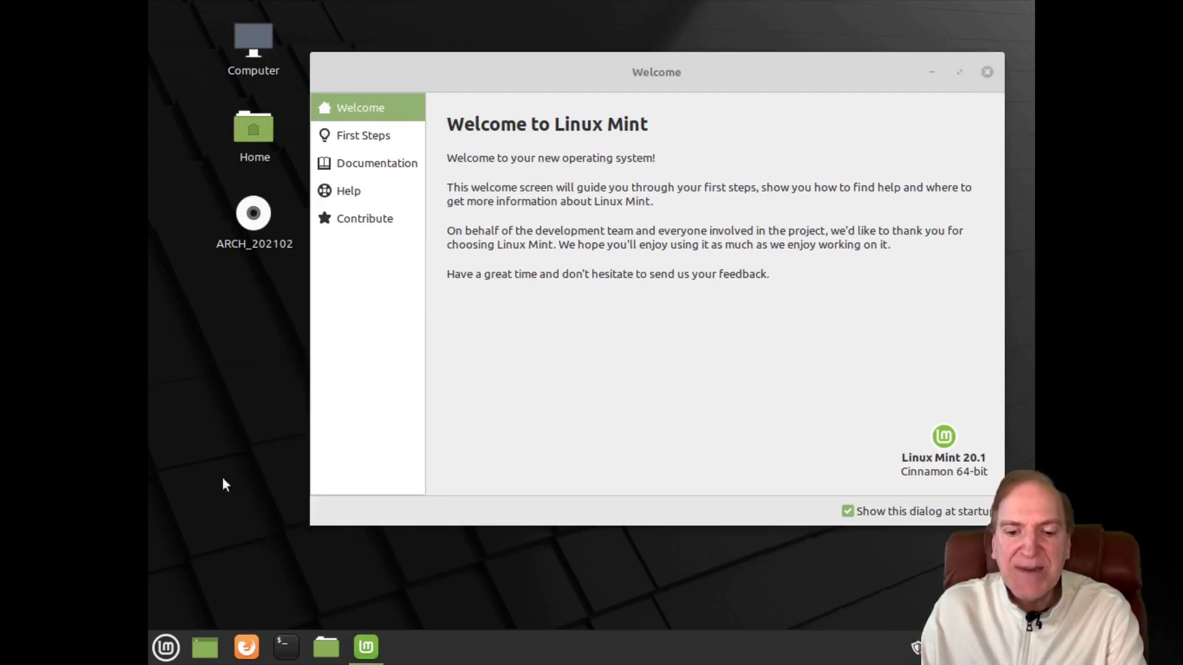
Set the display resolution to 1920 x 1080 (16:9) in System Settings, keep the new configuration and close the settings.
click(165, 647)
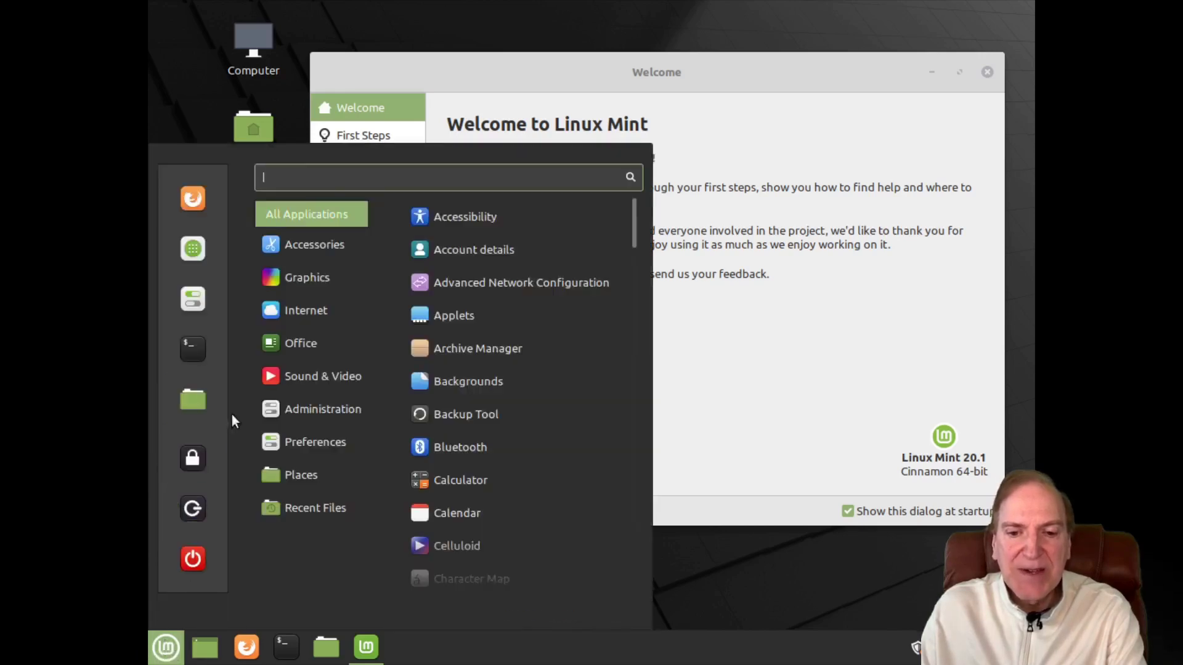
click(198, 300)
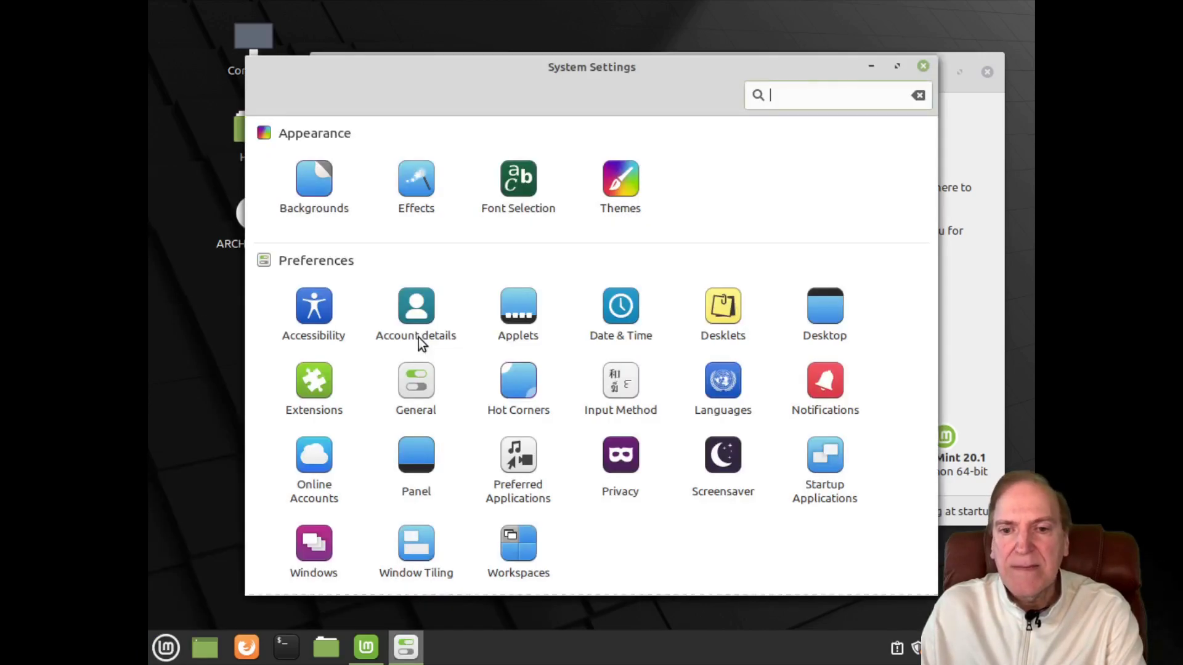
scroll(616, 475, down, 3)
click(629, 546)
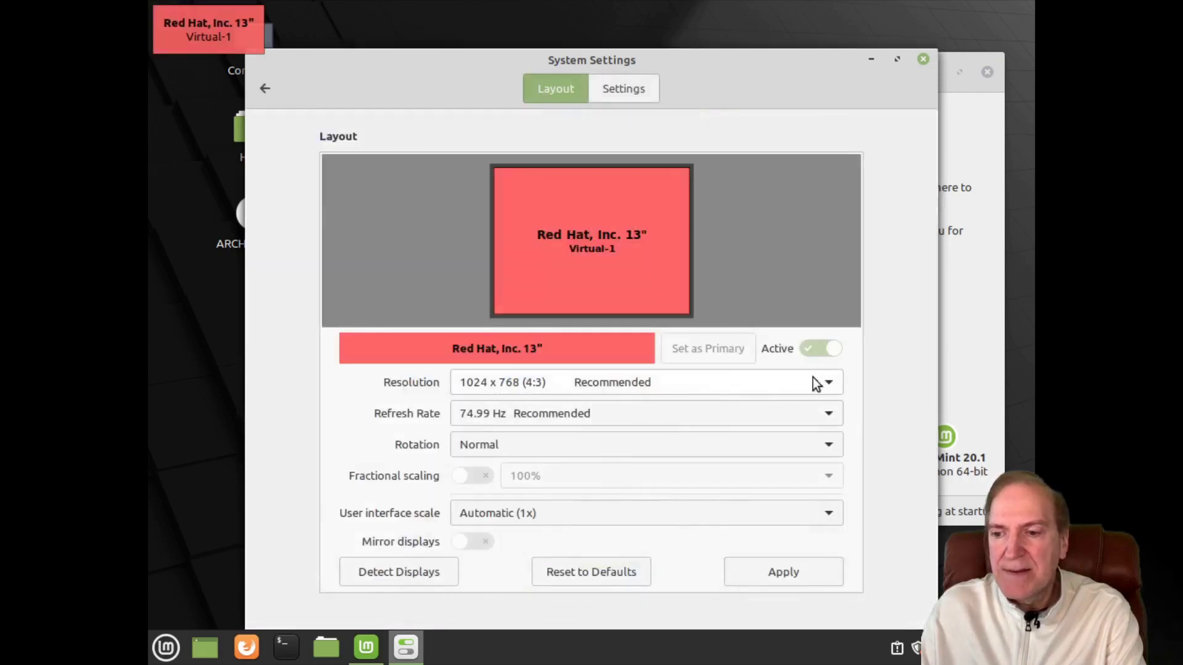
click(825, 383)
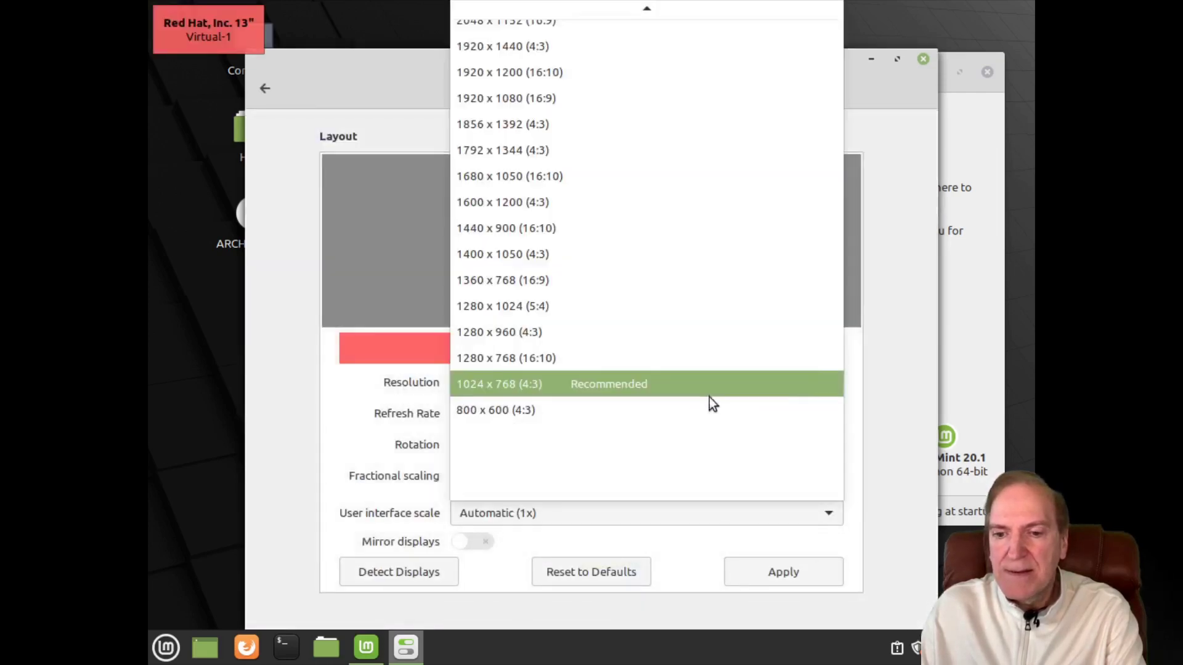
click(526, 98)
click(766, 568)
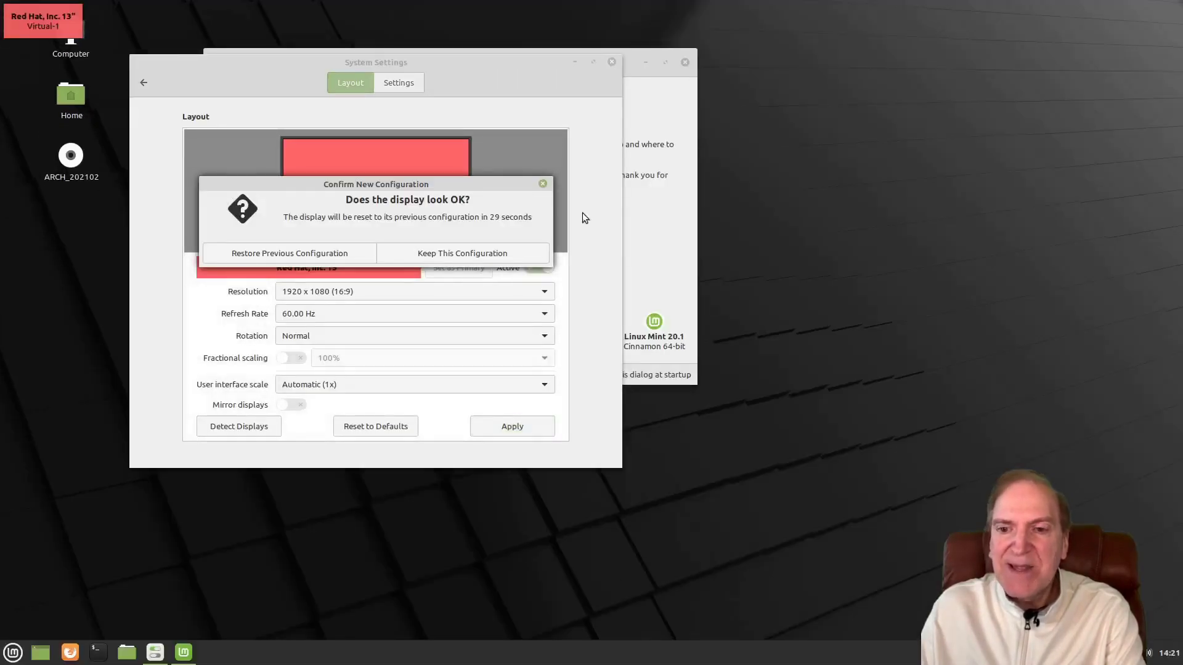
click(450, 253)
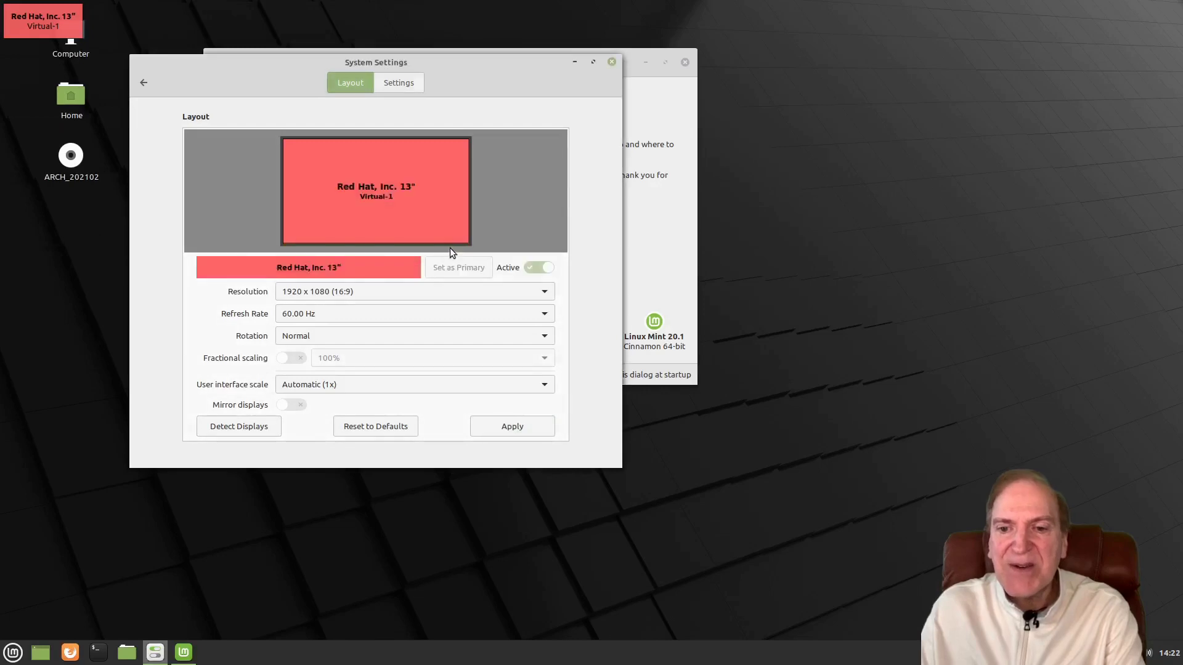
click(614, 62)
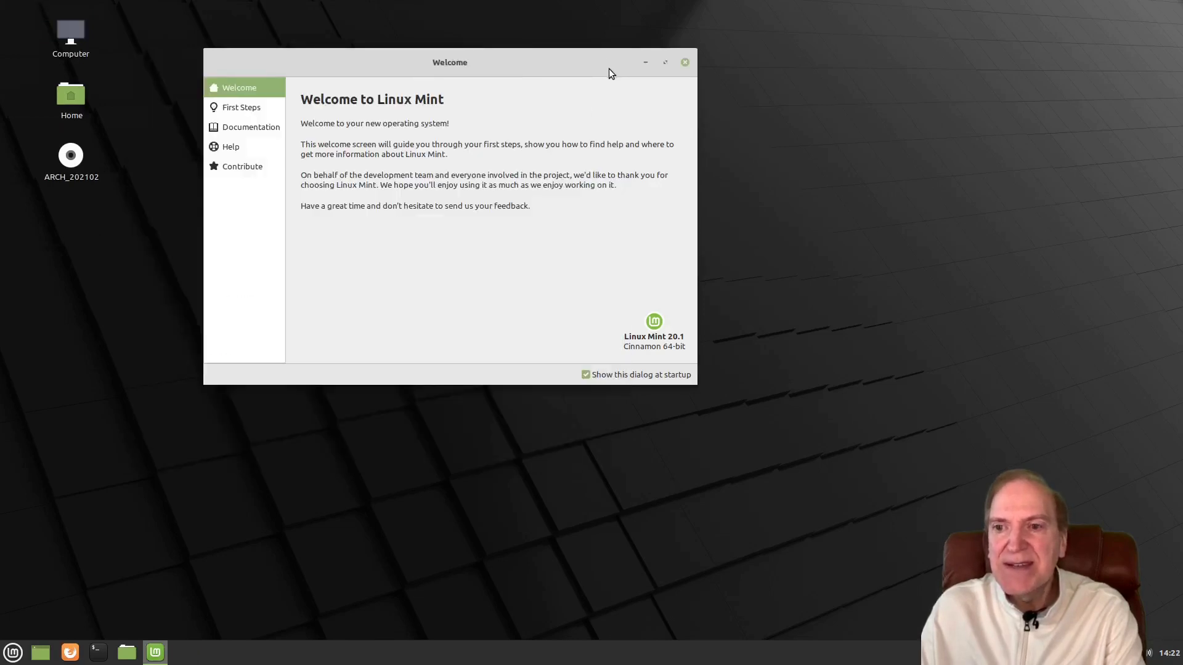
Shift the Welcome window farther from the desktop icons, open the Home folder, reposition its window and select the Pictures folder.
drag(608, 68, 730, 69)
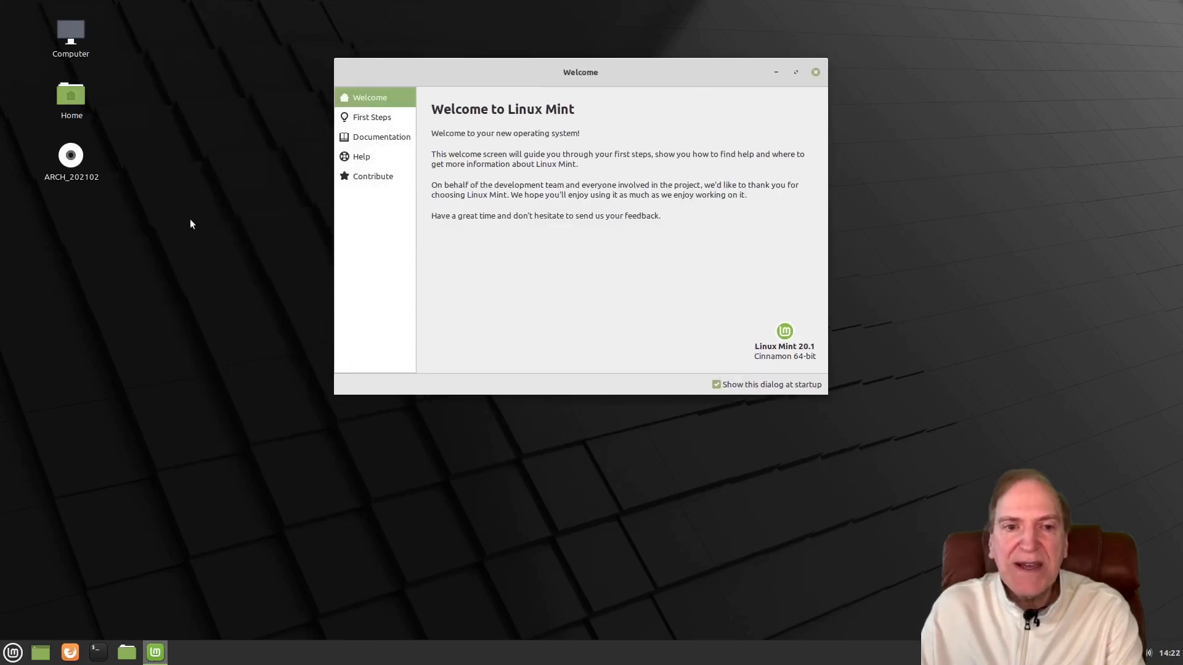
double_click(84, 99)
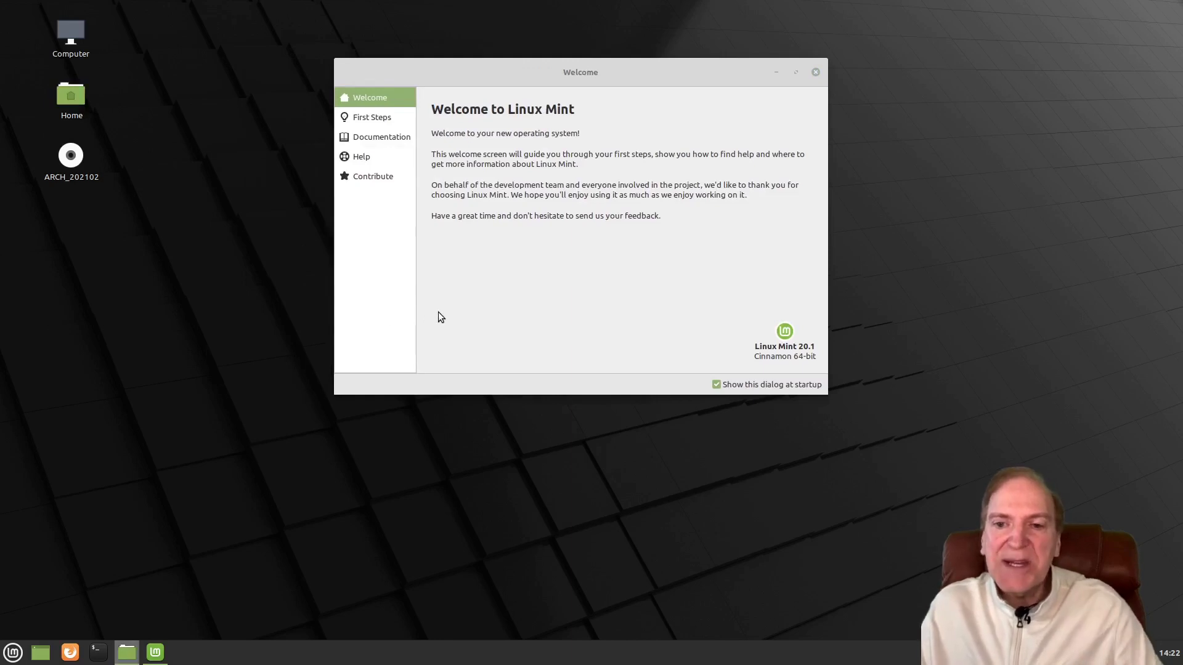
drag(594, 162, 486, 102)
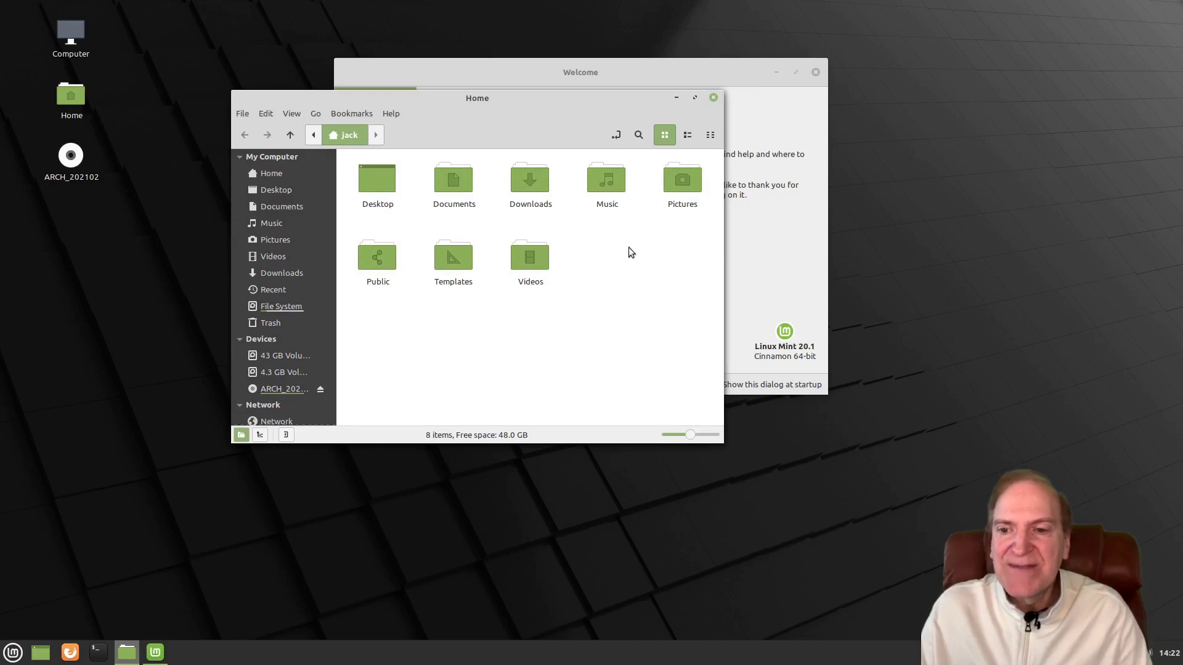
click(685, 188)
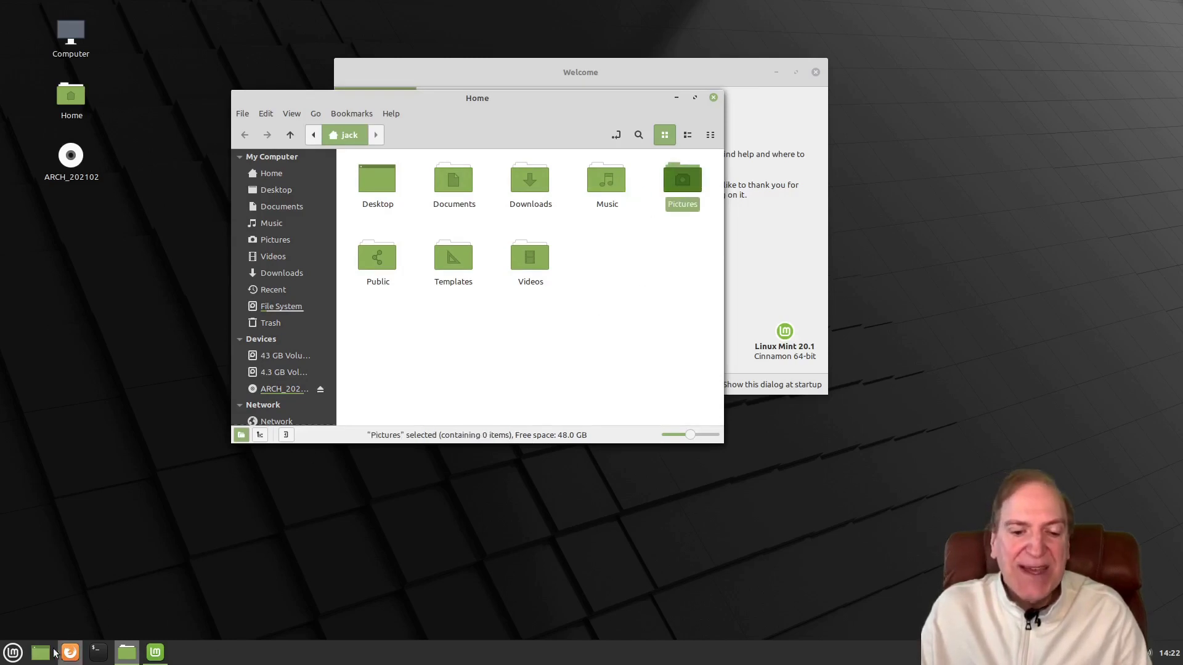
click(14, 653)
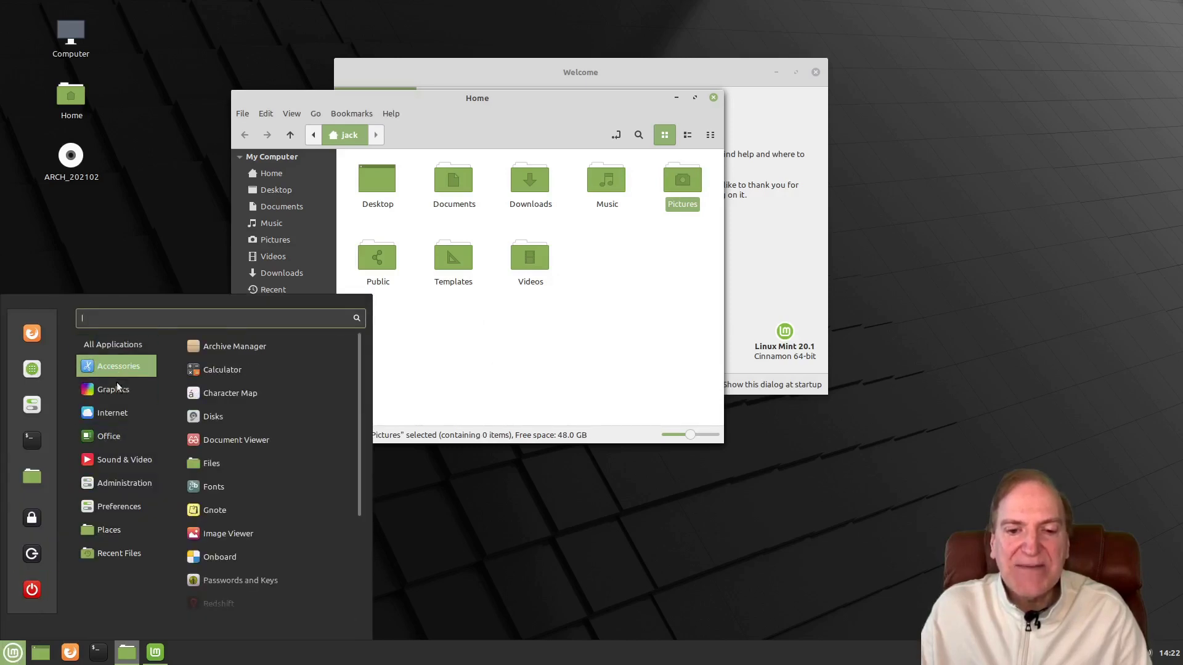
mouse_move(120, 411)
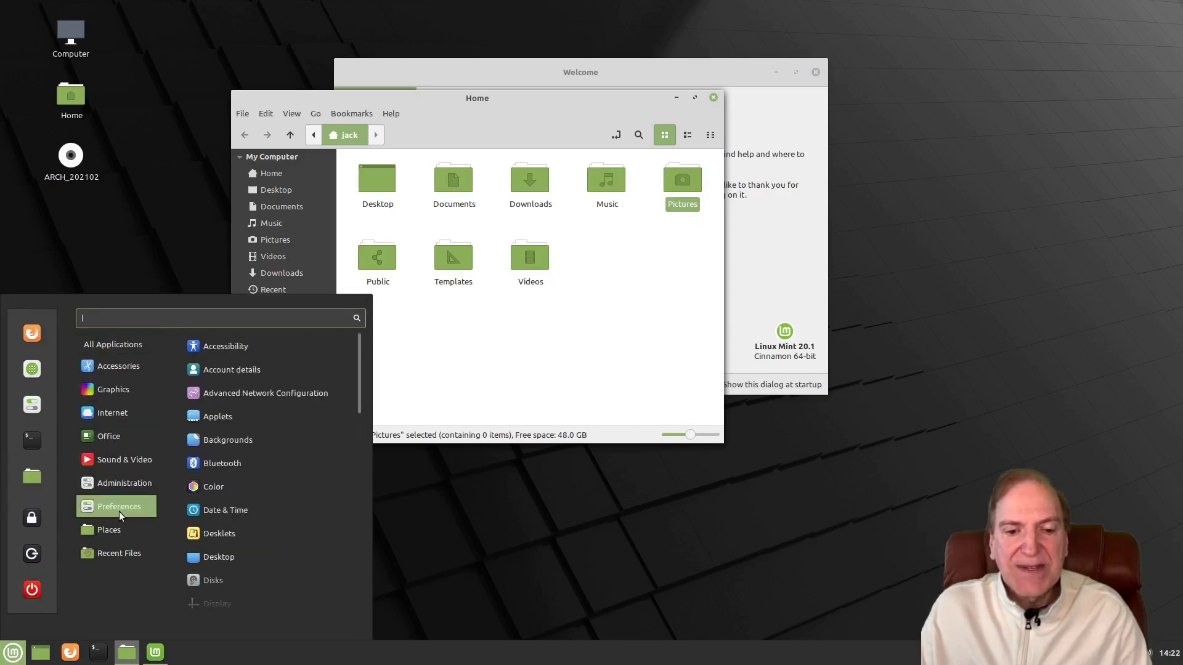
mouse_move(120, 435)
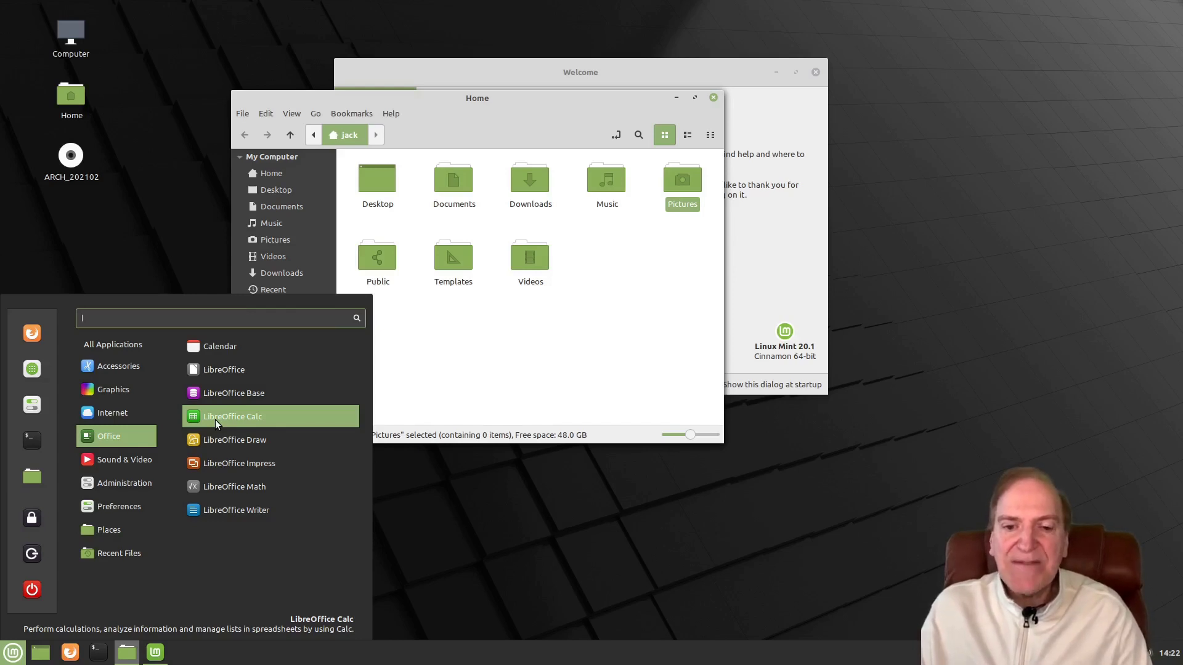
Launch Firefox with the Linux Mint start page and move its window slightly higher and farther from the desktop icons.
click(70, 653)
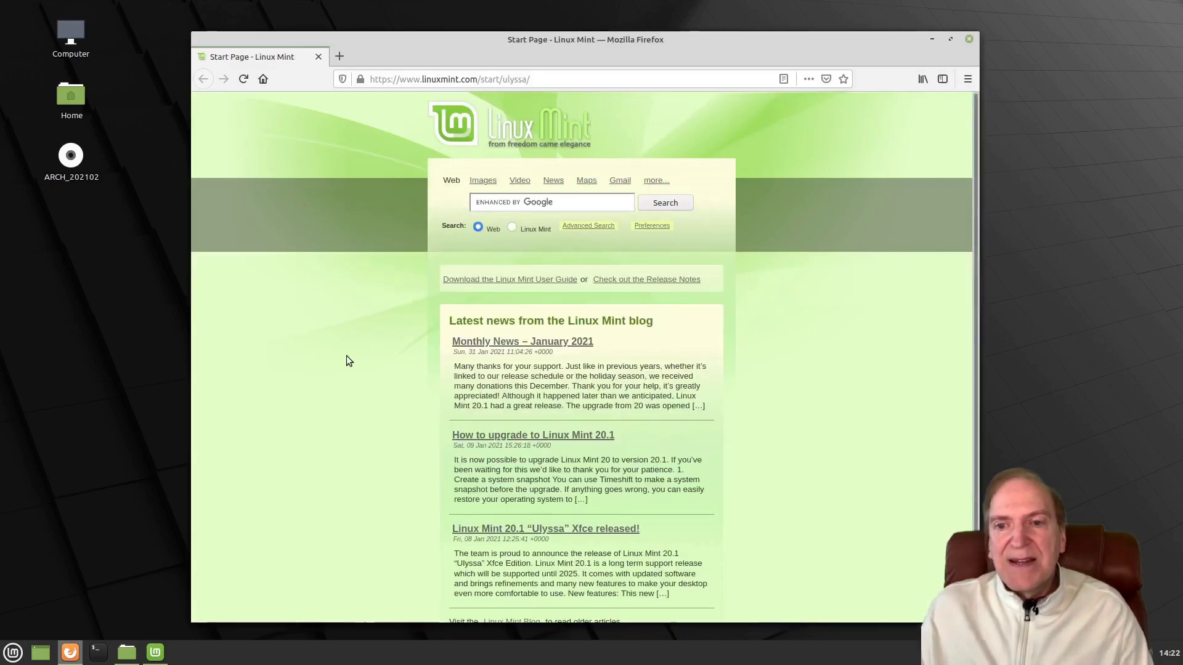
drag(541, 38, 612, 7)
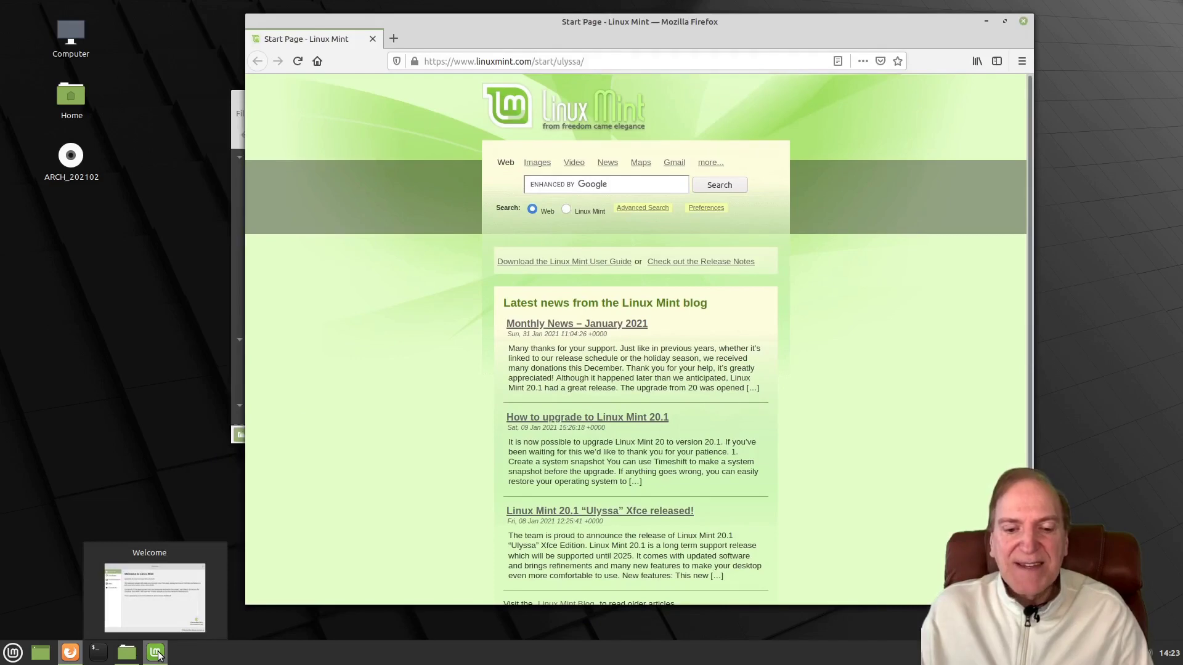
mouse_move(123, 657)
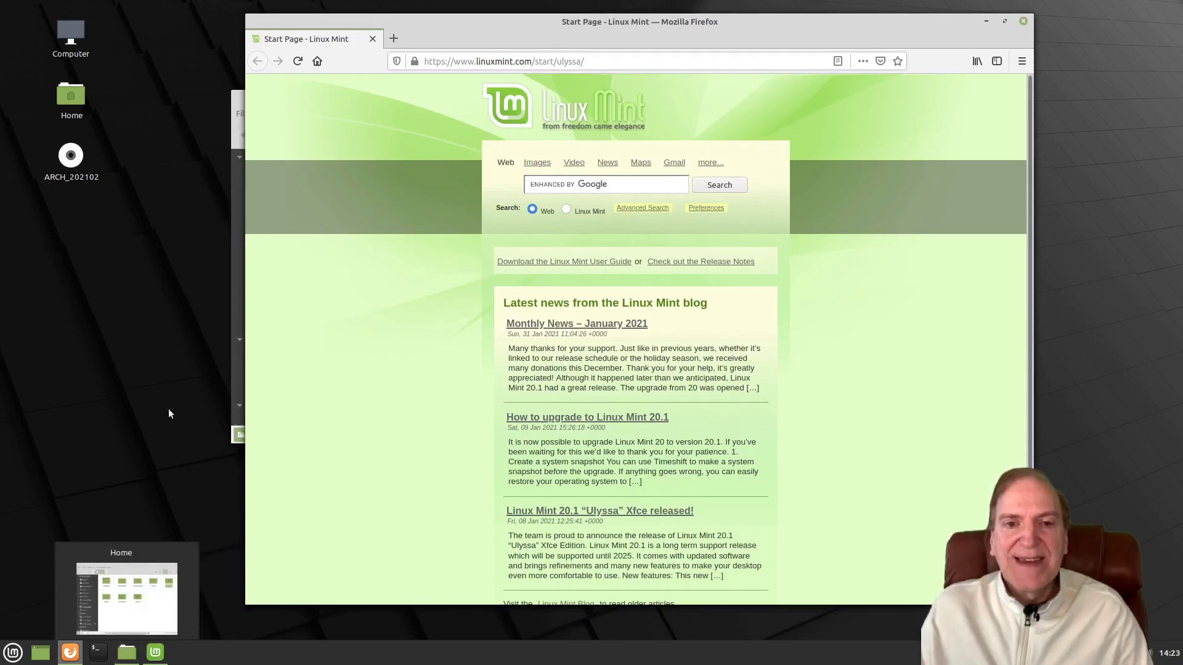